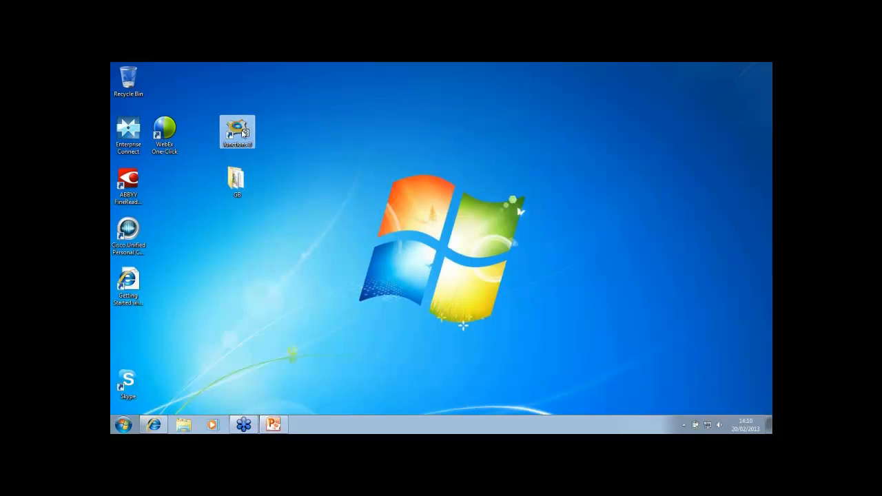
Launch Junctions 8 from its desktop shortcut
left_click(278, 171)
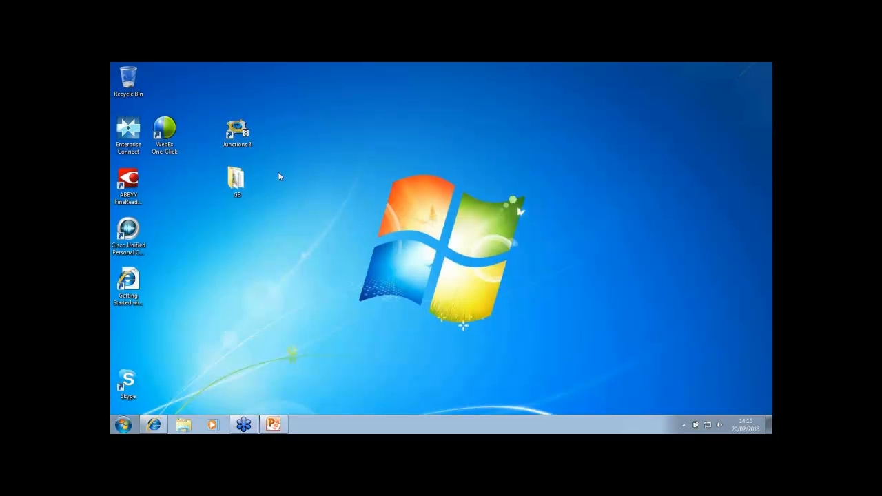
left_click(242, 139)
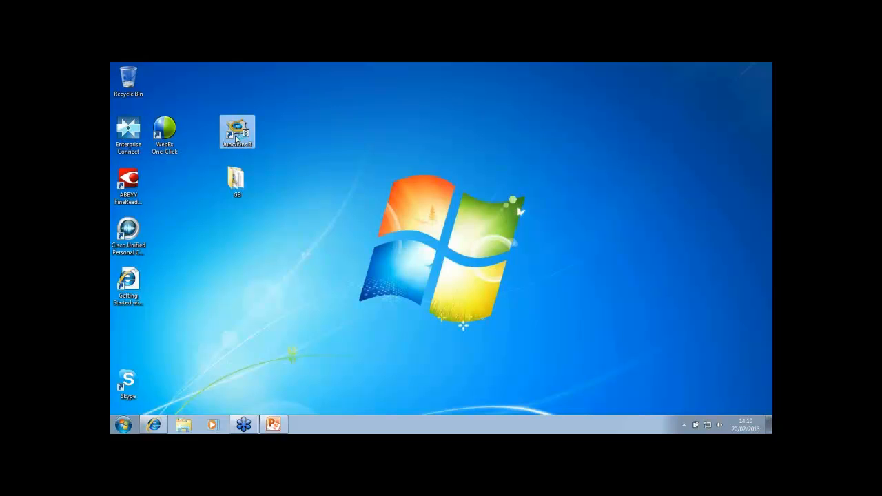
double_click(237, 139)
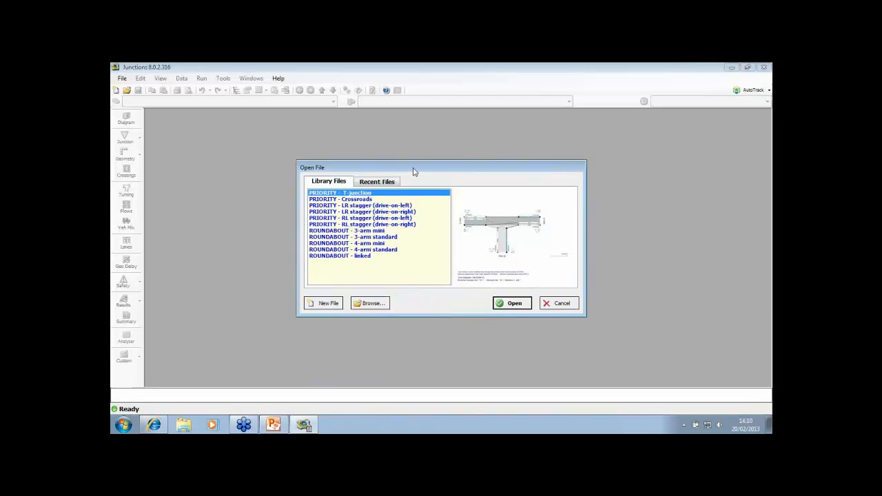
Open the library file "ROUNDABOUT - 4-arm standard" and dismiss the News Update window
left_click_drag(415, 171, 410, 162)
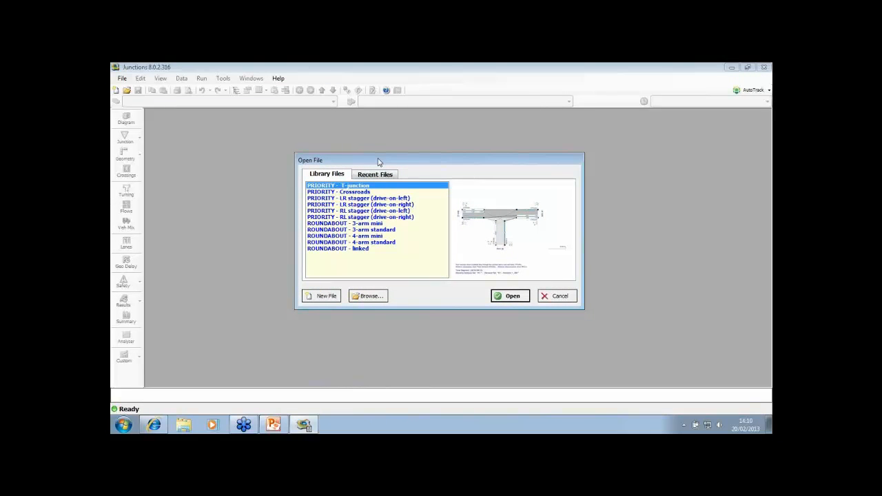
left_click(349, 244)
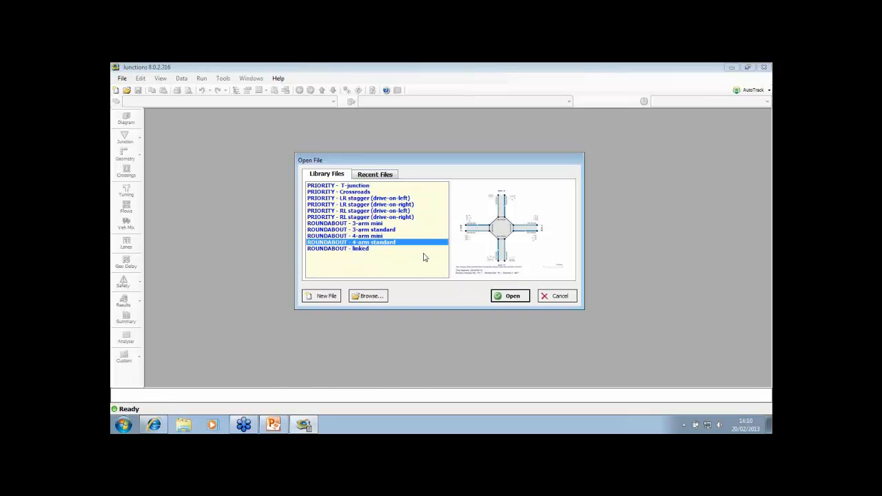
double_click(404, 243)
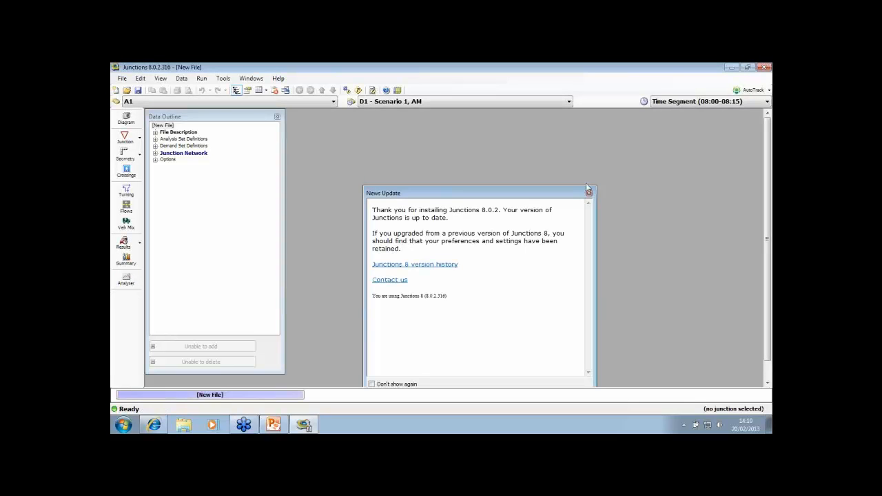
left_click(589, 195)
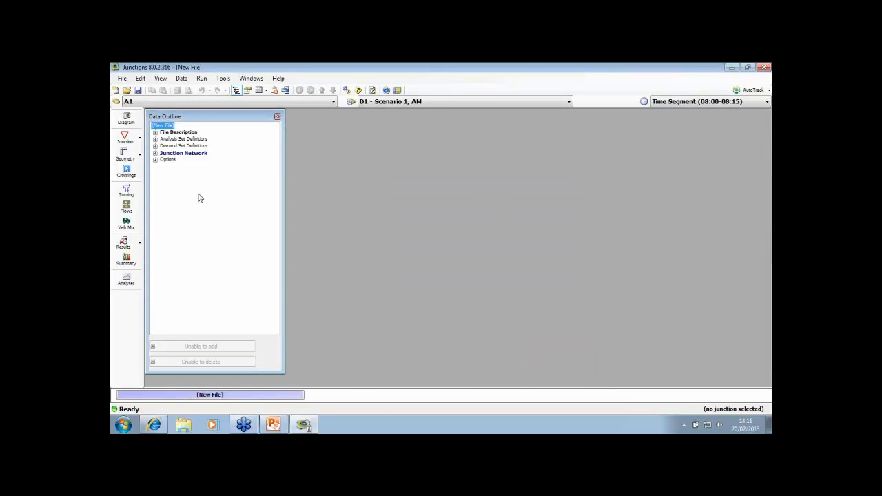
Shrink the Data Outline window and show the Junction Diagram in a smaller window beside it
left_click_drag(281, 372, 272, 340)
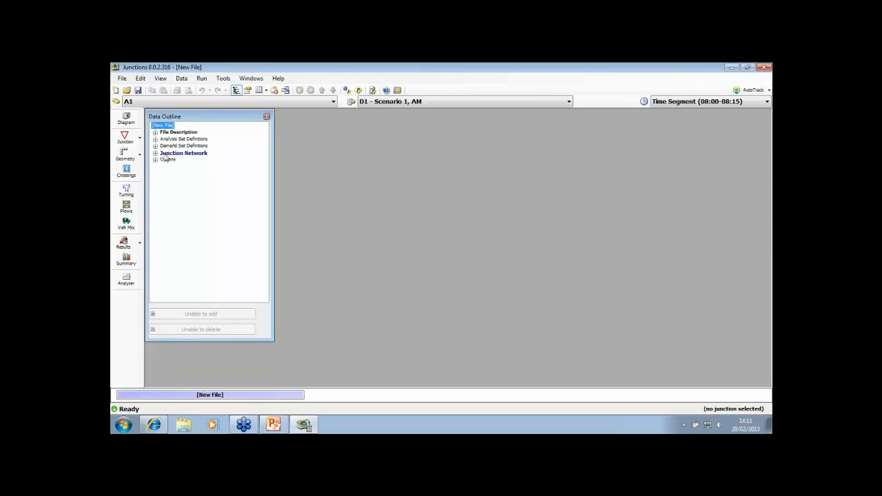
left_click(126, 120)
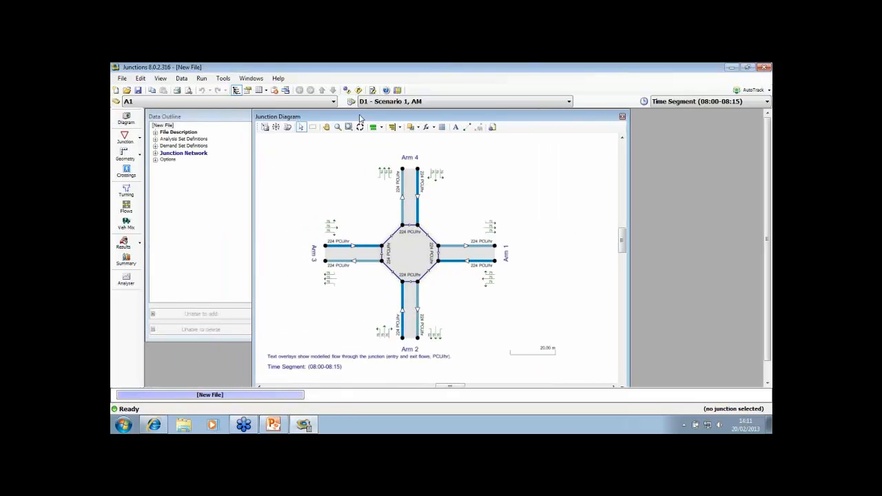
left_click_drag(255, 111, 315, 155)
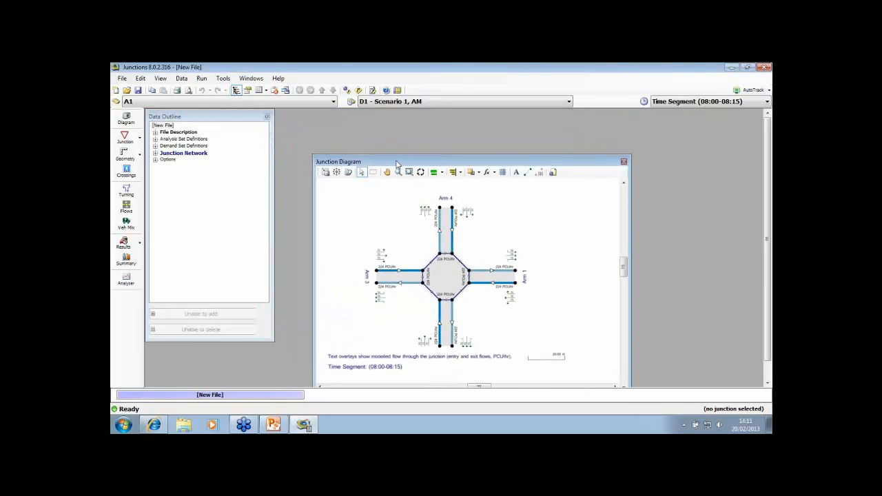
left_click_drag(398, 159, 416, 123)
left_click(377, 134)
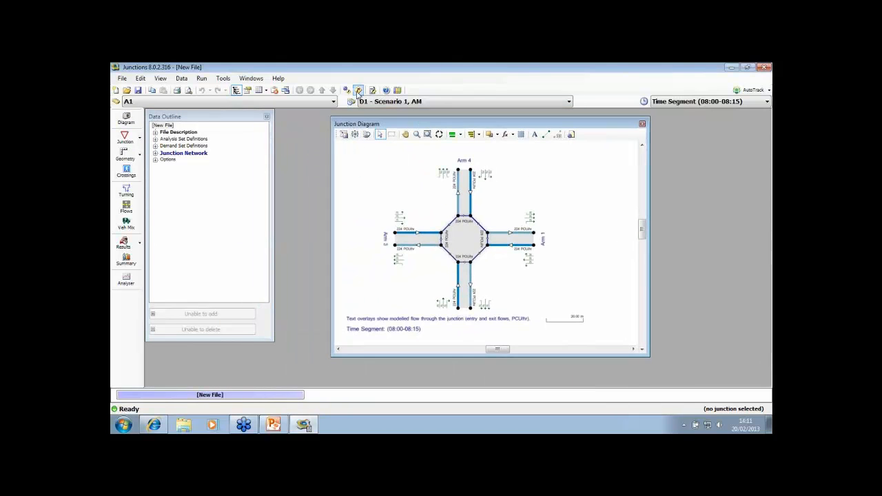
Look over the turning counts and the roundabout geometry of the four arms, closing each window after viewing
left_click(127, 191)
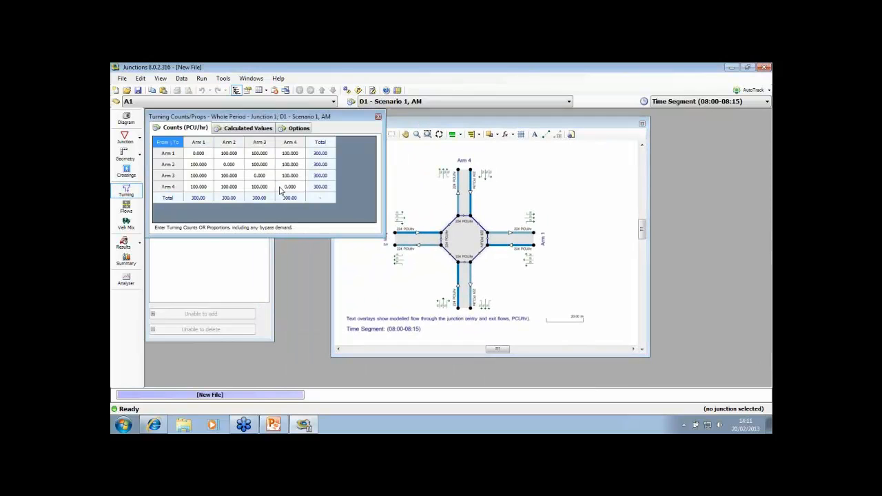
left_click(378, 118)
left_click_drag(379, 126, 382, 123)
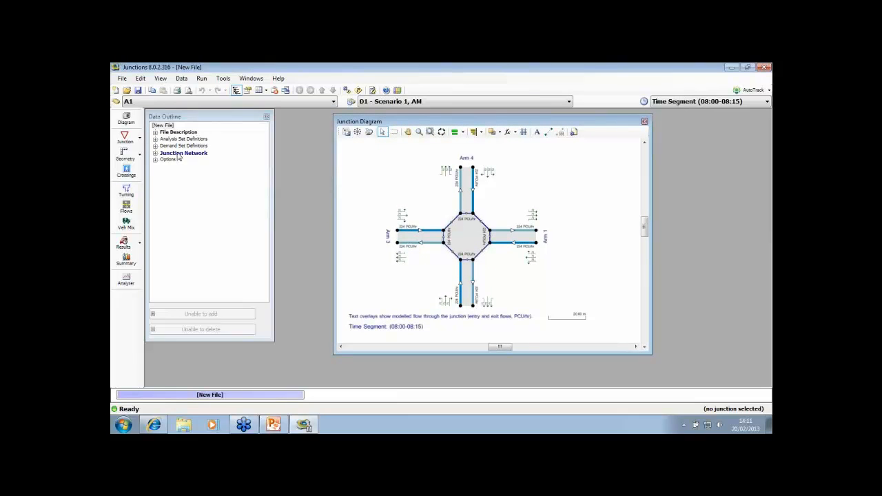
left_click(124, 155)
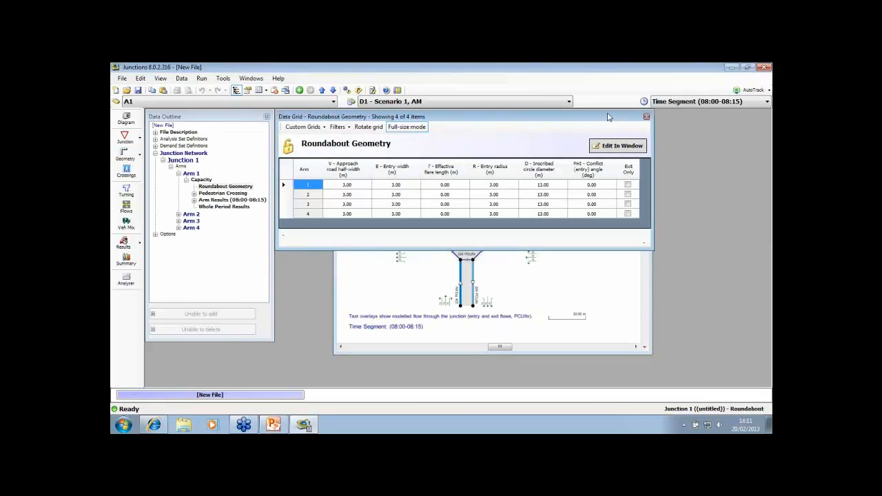
left_click_drag(604, 116, 539, 115)
left_click(582, 117)
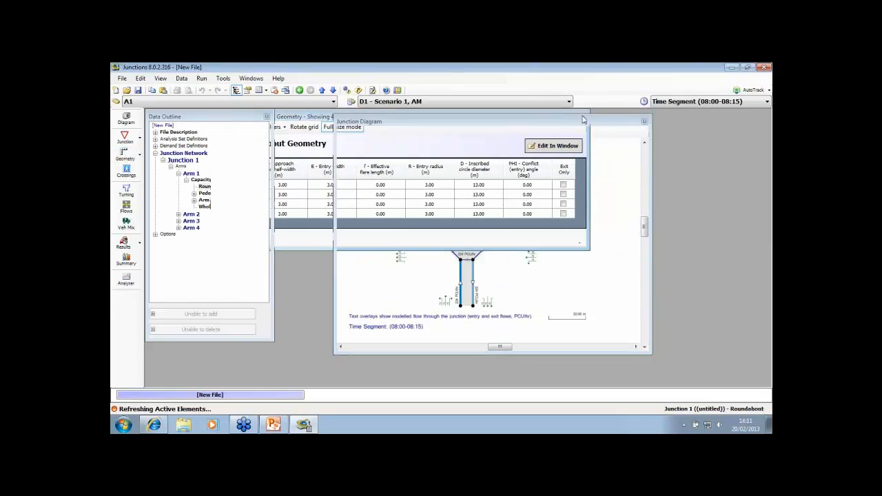
Run the model for scenario D1 to produce the summary results
left_click(358, 91)
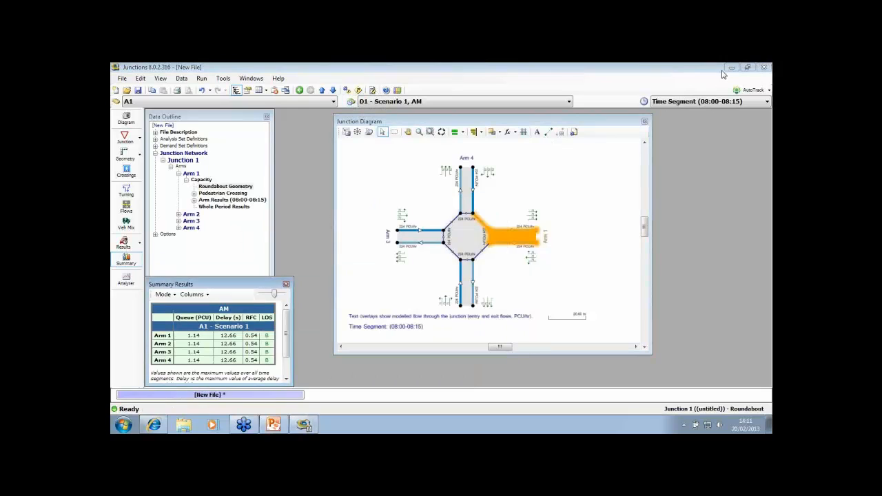
left_click(555, 67)
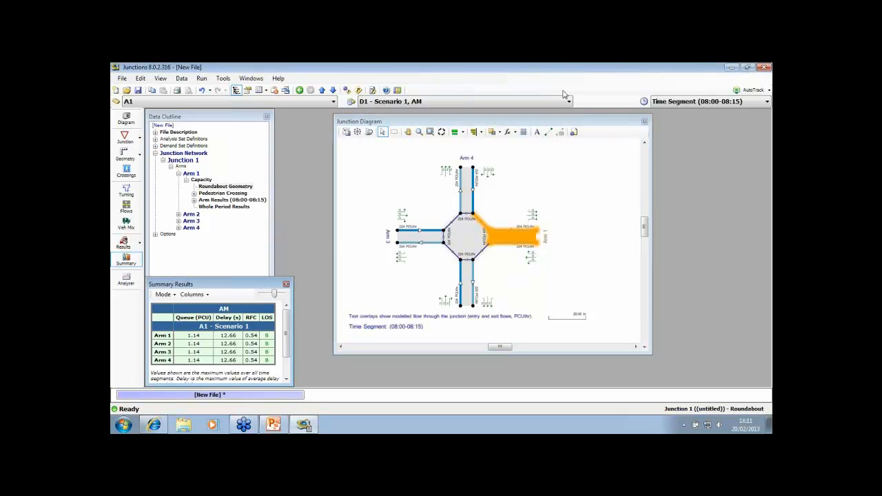
left_click_drag(516, 122, 513, 122)
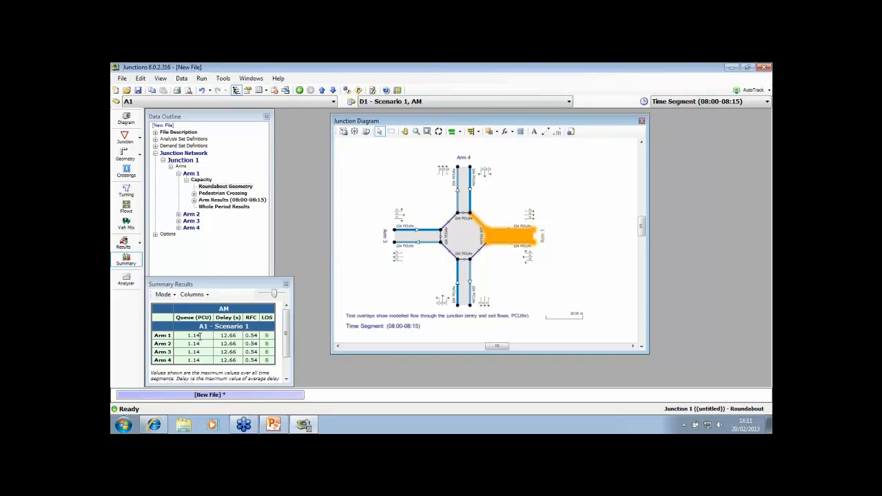
Set the Network Flow Scaling Factor of analysis set A1 to 180% and run the model again
left_click(182, 139)
left_click(172, 146)
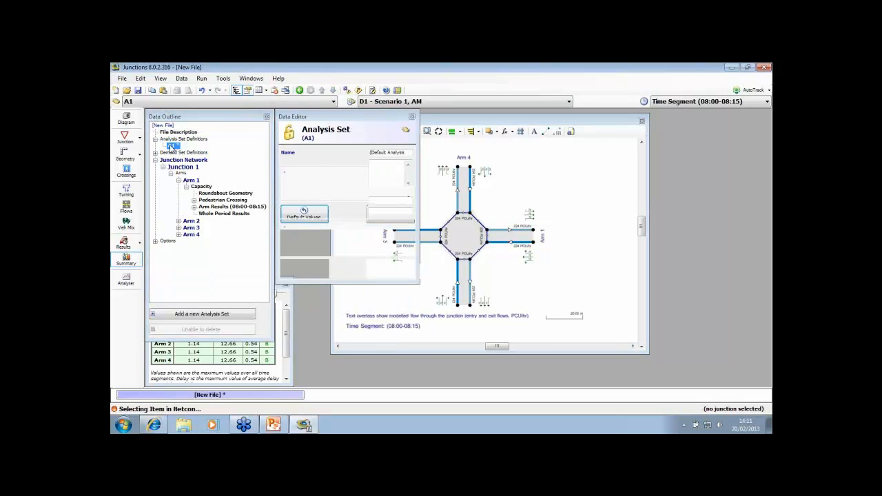
left_click(388, 200)
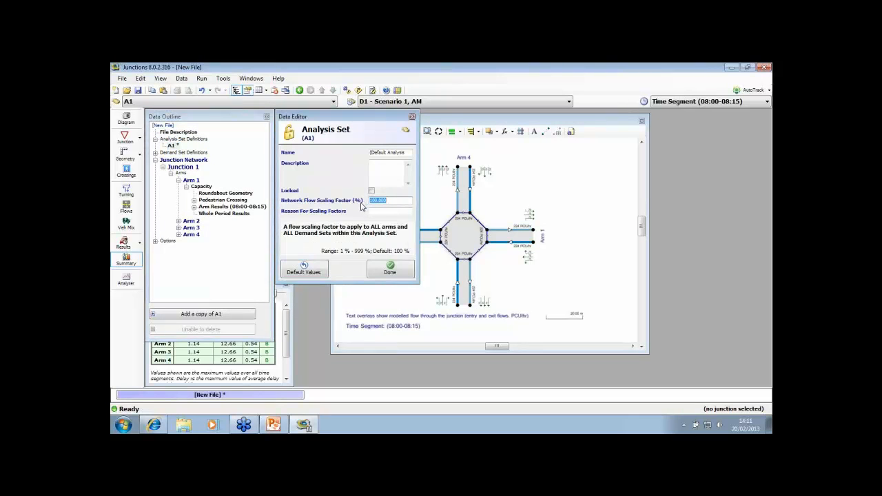
type("180")
left_click(358, 90)
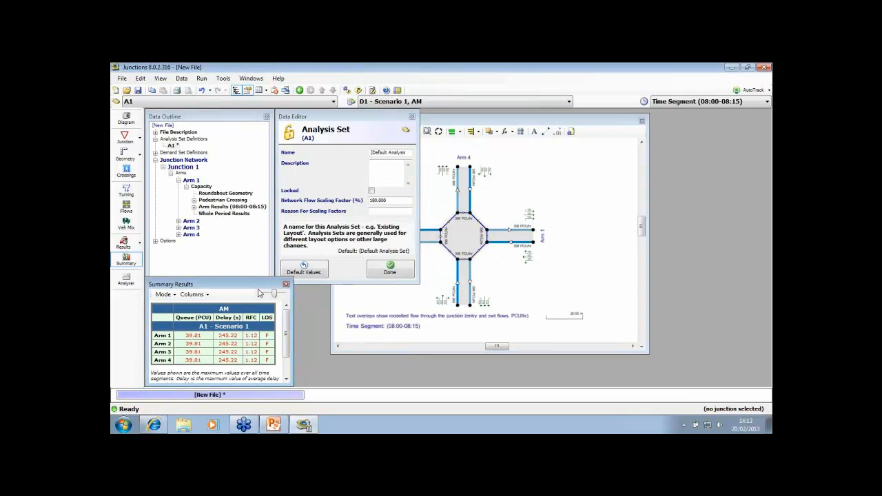
Check the queue values of Arms 1 to 4 in the summary results
left_click_drag(254, 284, 255, 282)
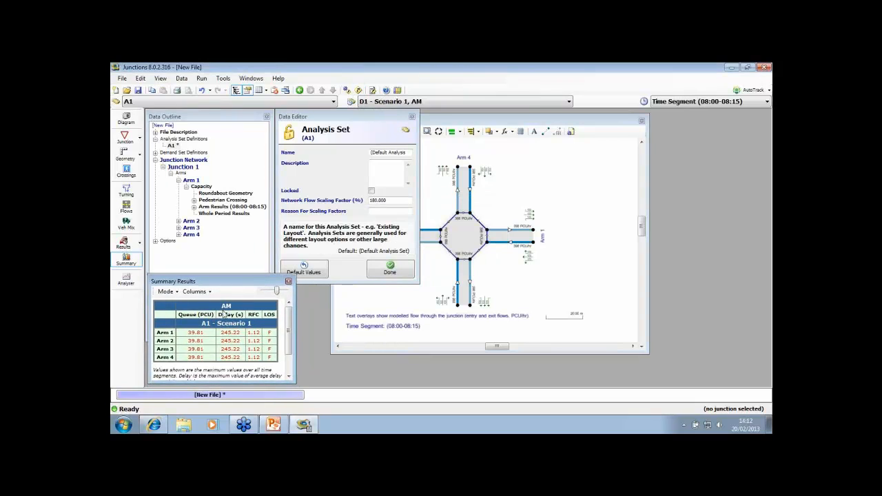
left_click(196, 341)
left_click(196, 348)
left_click(192, 359)
left_click_drag(295, 325, 301, 325)
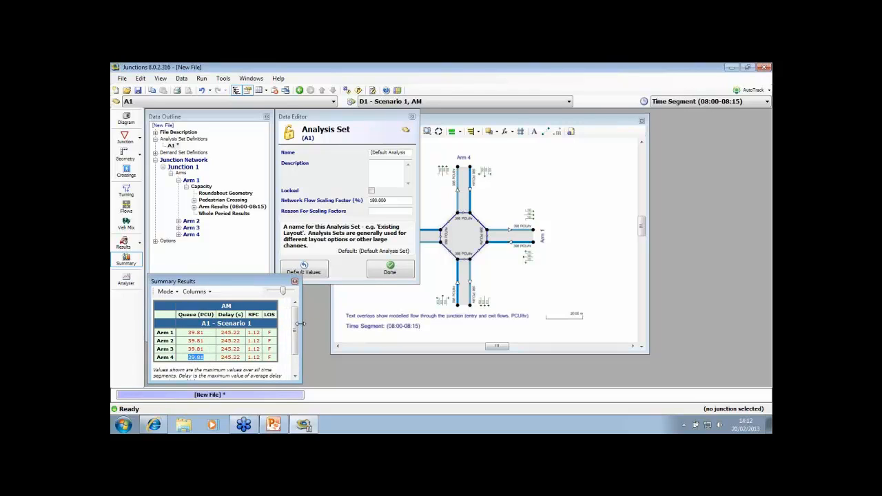
Finish editing the analysis set and place the Junction Diagram beside the Data Outline with the roundabout enlarged
left_click(389, 271)
left_click_drag(446, 123, 419, 118)
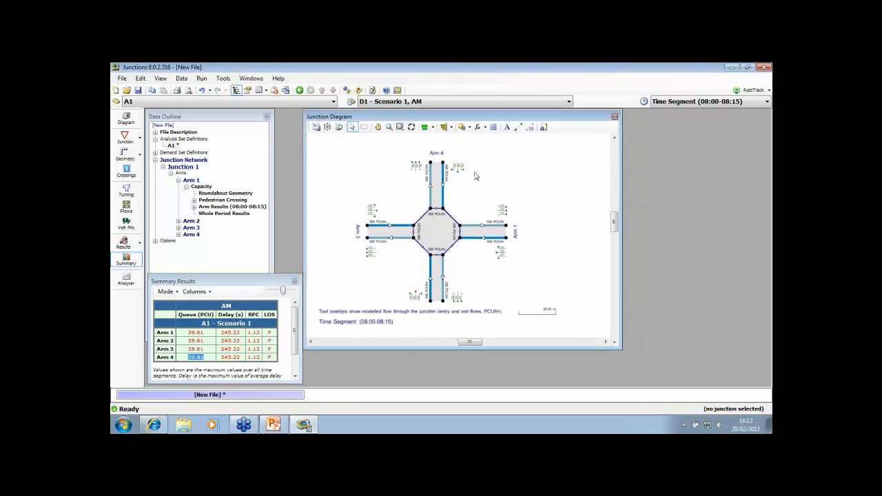
scroll(475, 193, "up", 2)
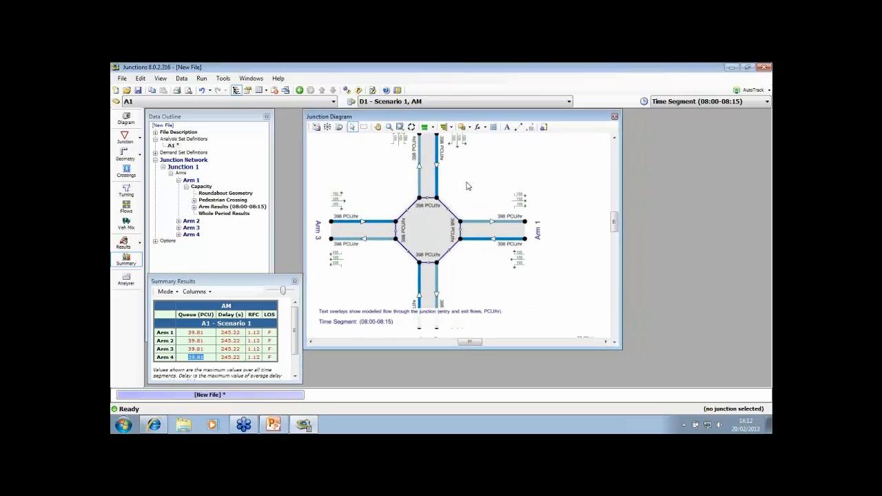
left_click_drag(472, 194, 501, 182)
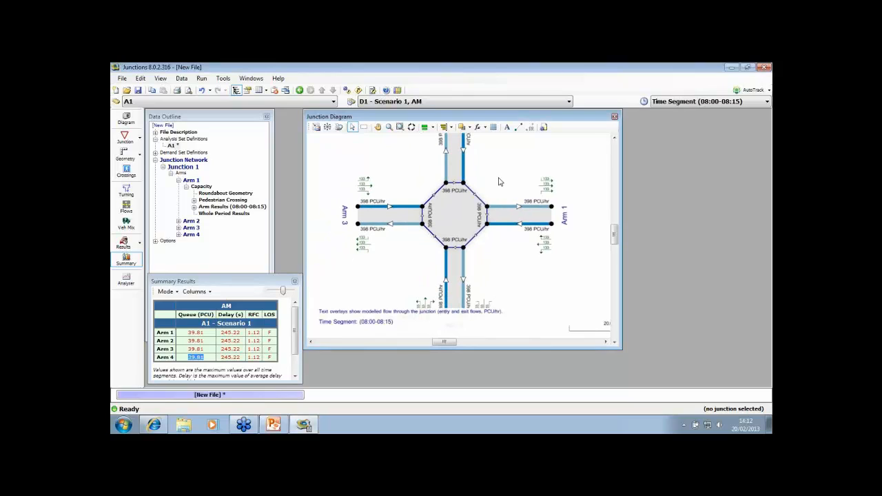
Switch the file to Advanced Mode, accepting that it cannot return to Basic Mode
left_click(180, 80)
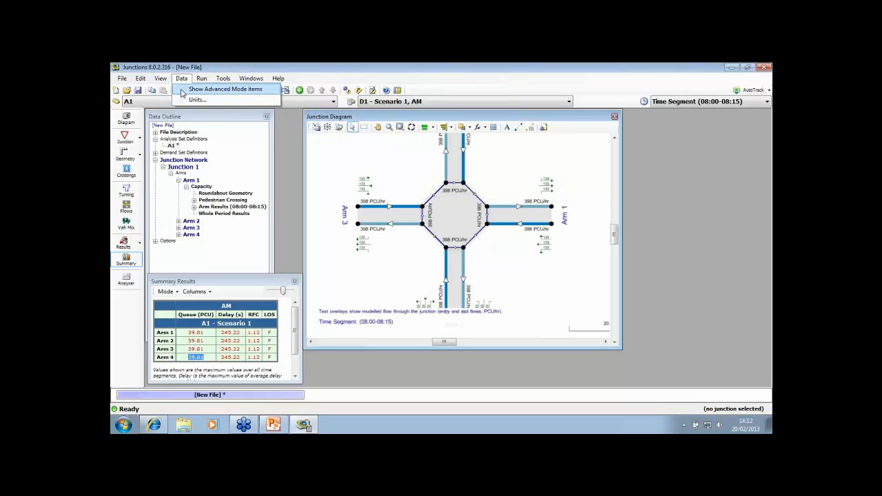
left_click(183, 92)
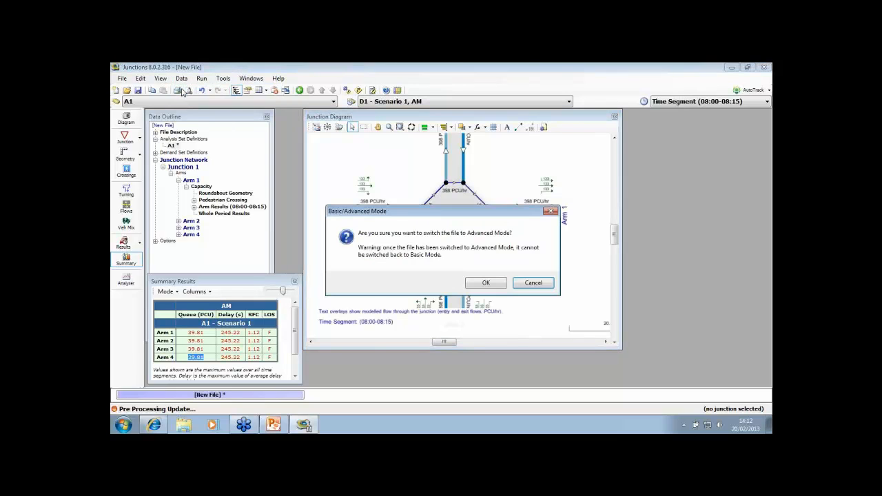
left_click(483, 284)
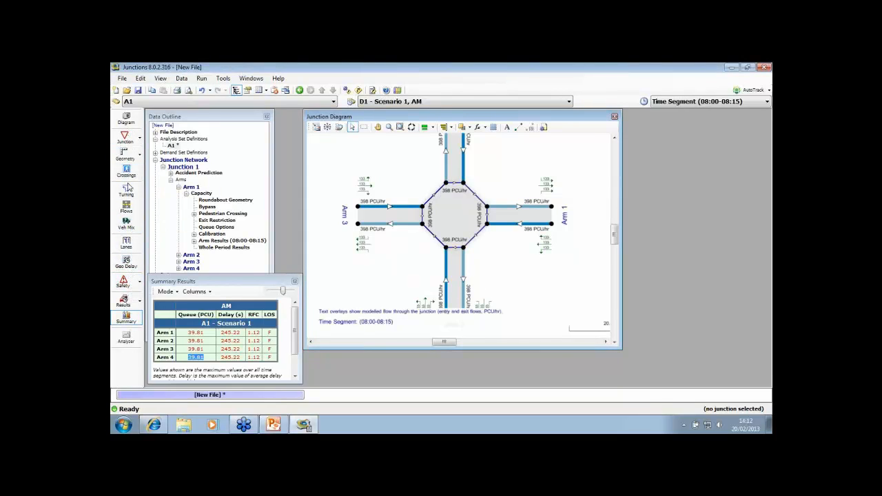
Change the roundabout model of analysis set A1 to Entry Lane Simulation by opening the lane analysis
left_click(126, 243)
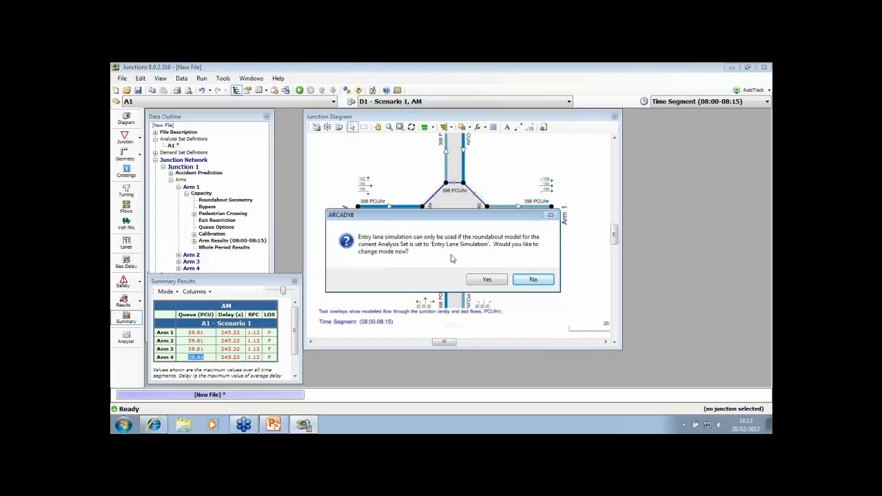
left_click(482, 281)
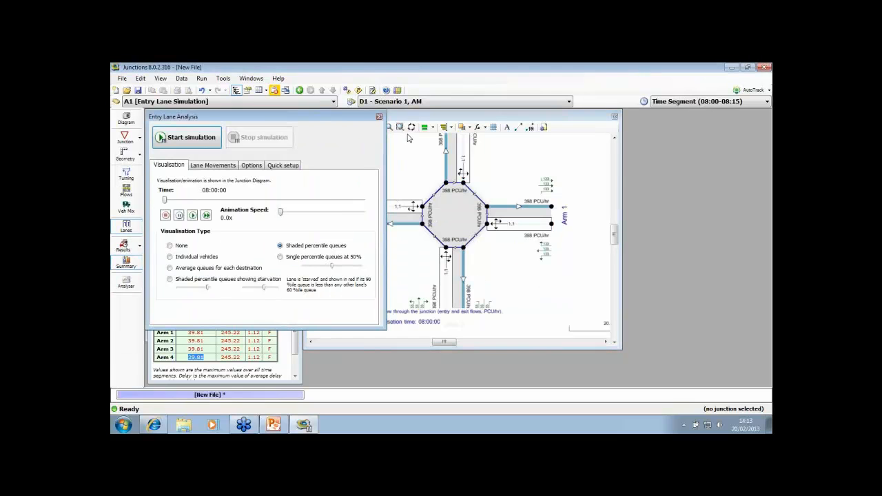
left_click_drag(408, 117, 442, 121)
left_click(294, 115)
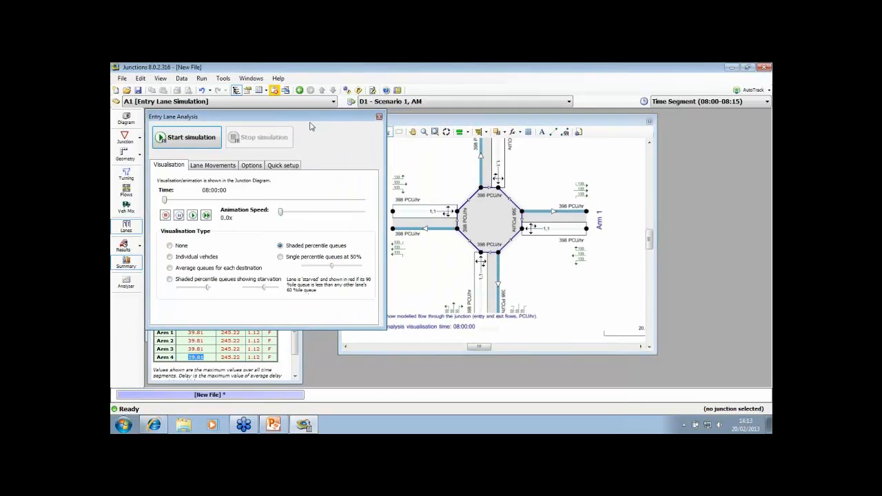
Close the Entry Lane Analysis, Summary Results and Data Outline windows and centre the Junction Diagram on Arm 1's entry lane
left_click(380, 119)
left_click(295, 281)
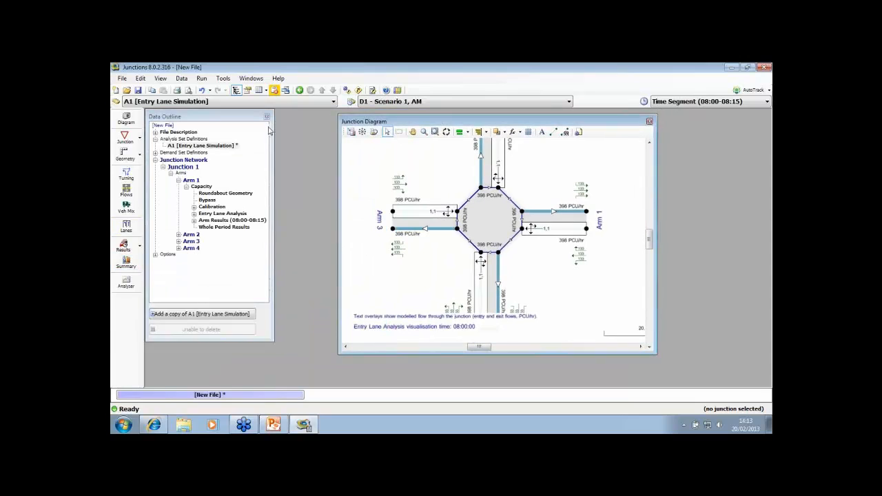
left_click(269, 118)
left_click_drag(394, 123, 320, 129)
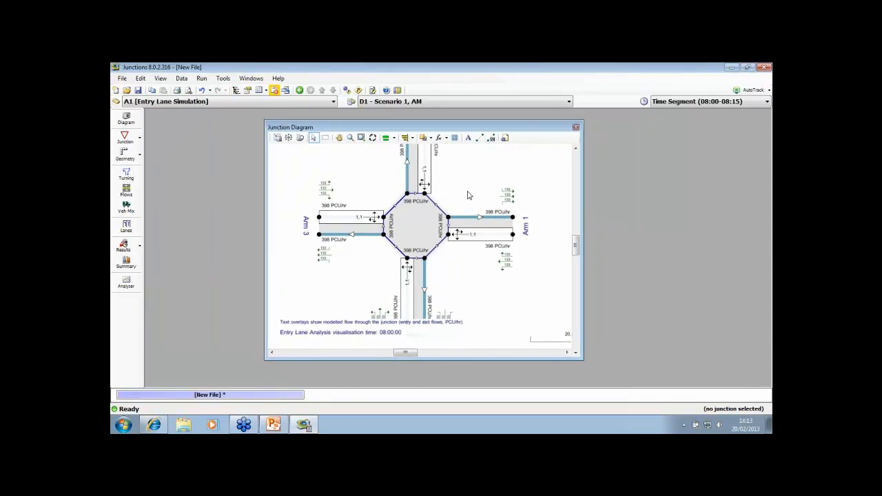
scroll(464, 226, "up", 4)
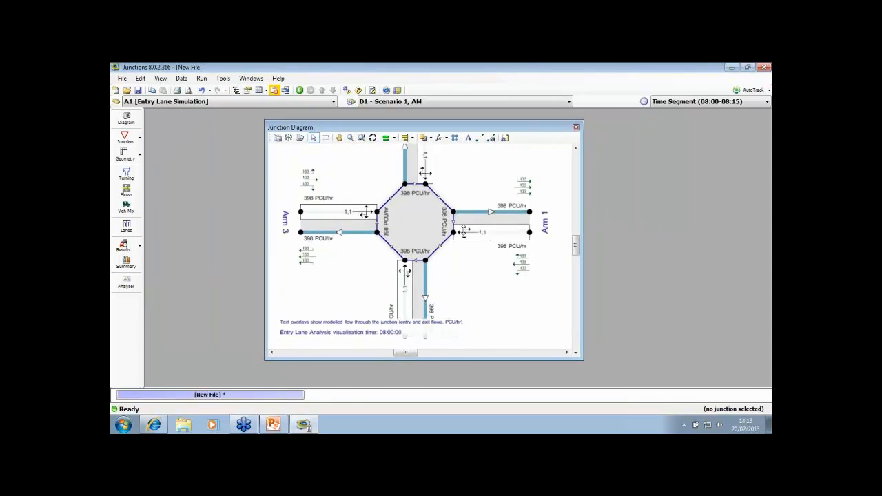
Reposition the Junction Diagram slightly and turn off the lane IDs in its diagram options
left_click(455, 236)
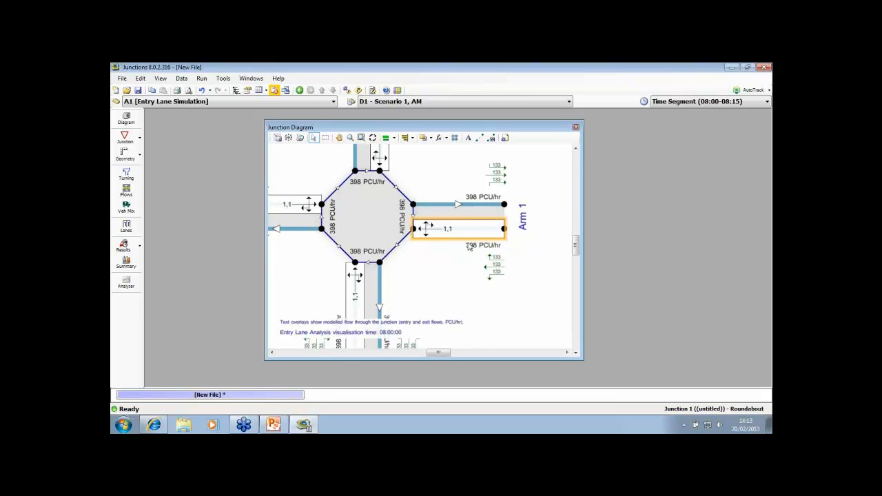
left_click_drag(514, 128, 529, 124)
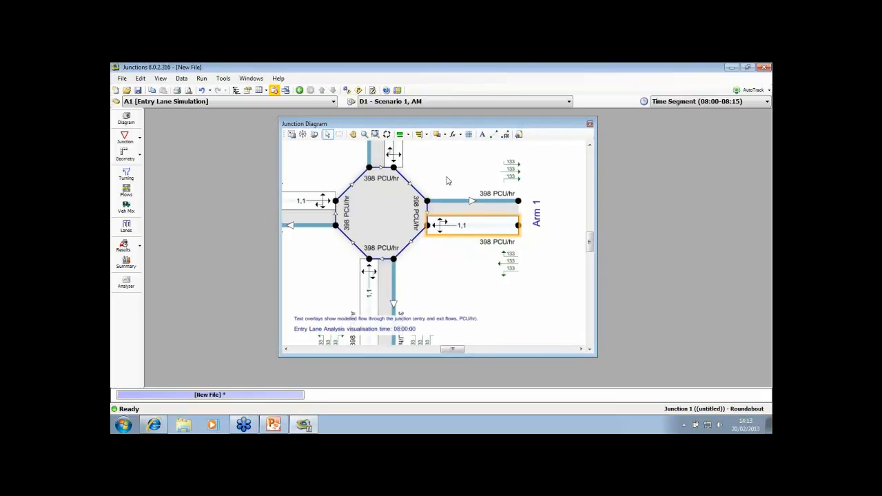
left_click(513, 170)
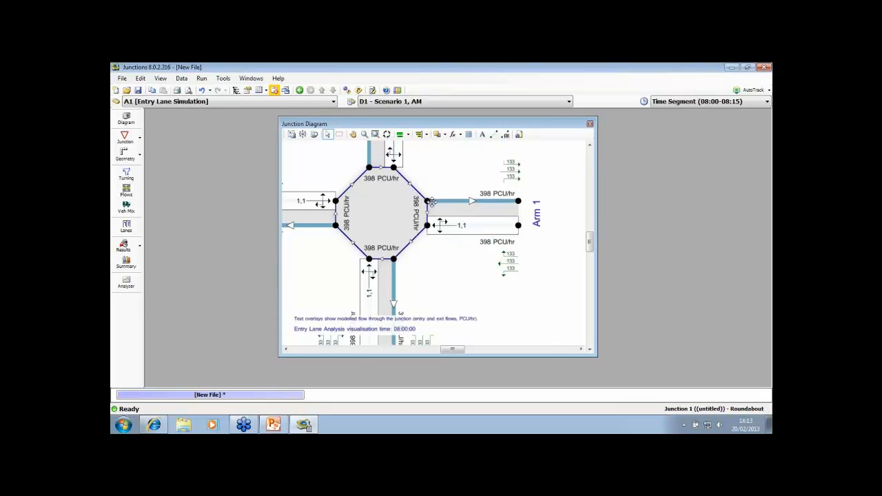
left_click(519, 135)
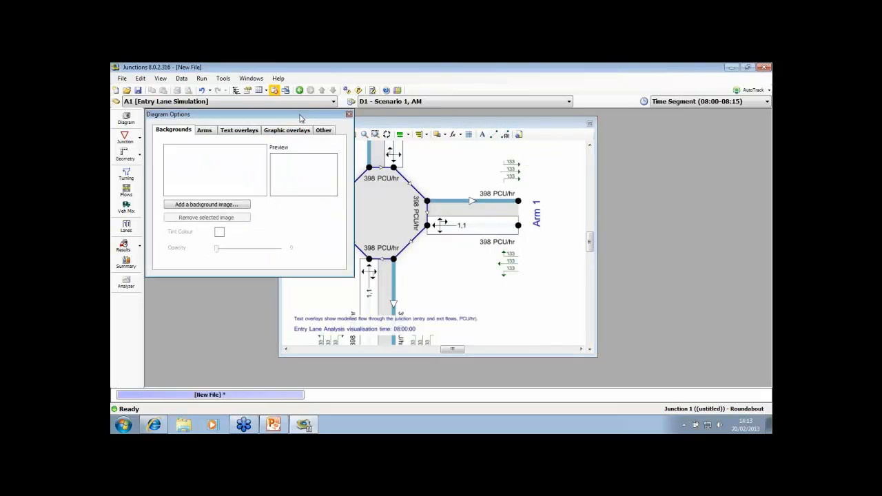
left_click(323, 131)
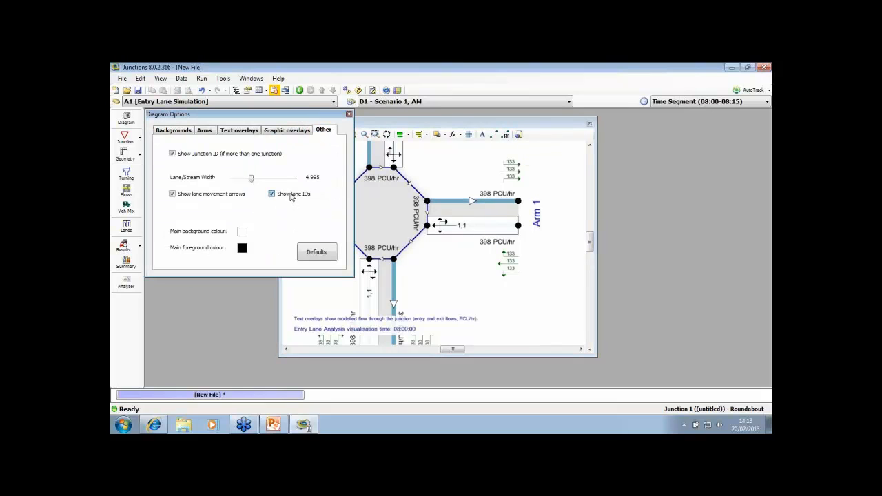
left_click(291, 198)
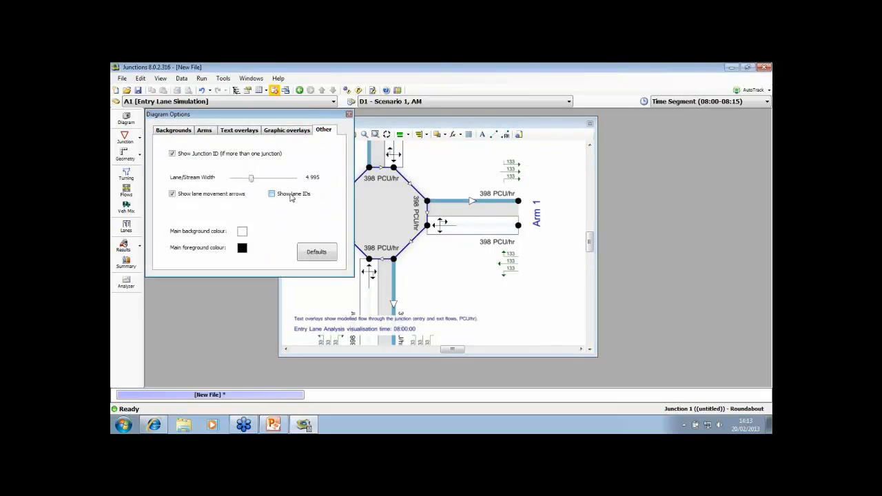
Hide the exit-side turn boxes and the per-arm Text B overlay, and close the diagram options
left_click(205, 131)
left_click(231, 132)
left_click(265, 144)
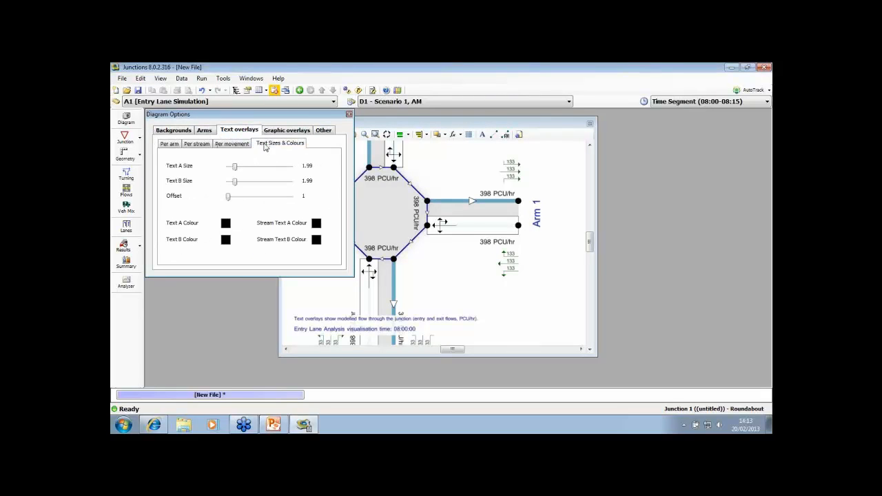
left_click(226, 145)
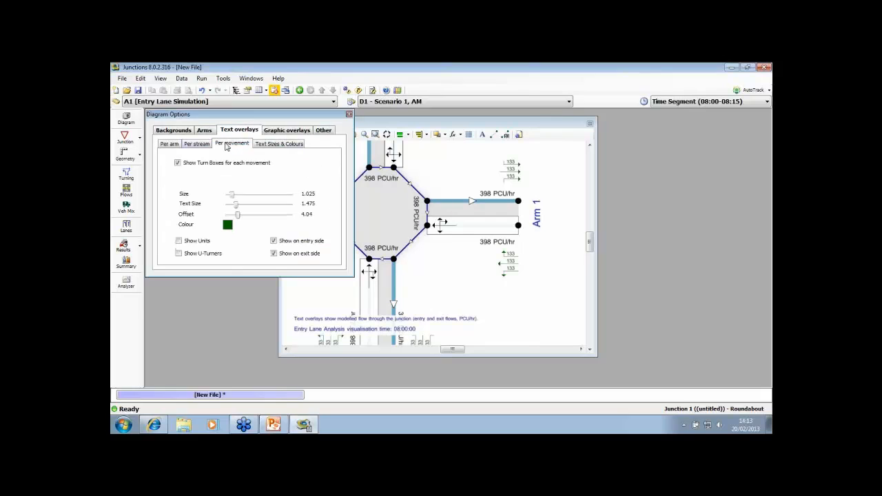
left_click(275, 253)
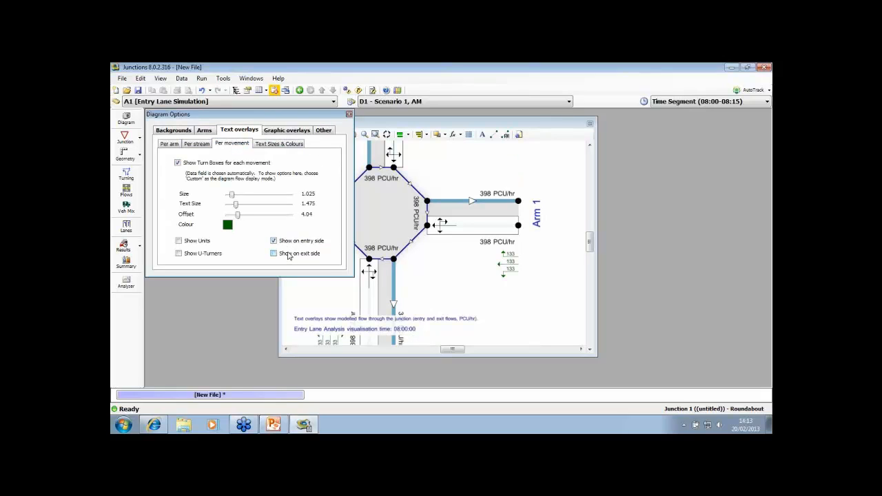
left_click(174, 148)
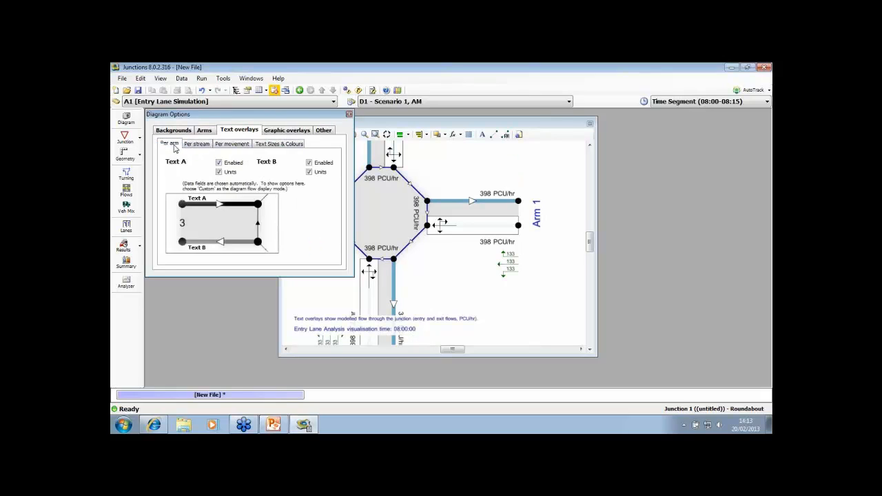
left_click(310, 163)
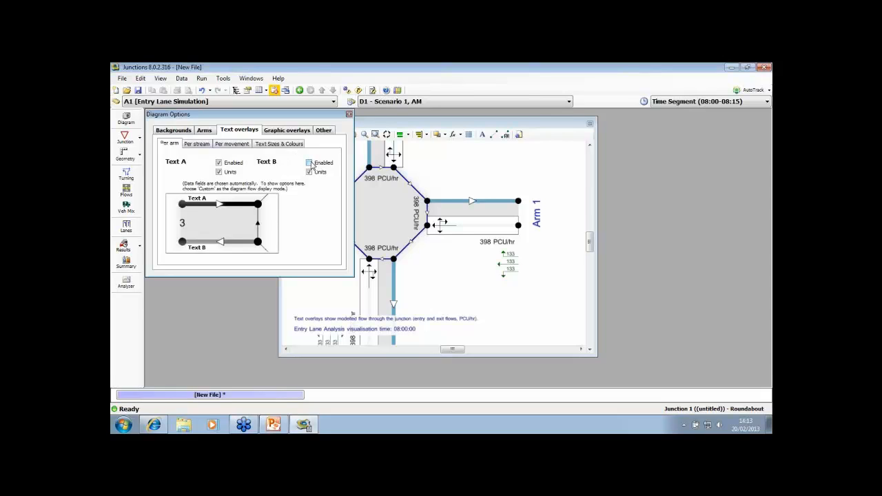
left_click(349, 115)
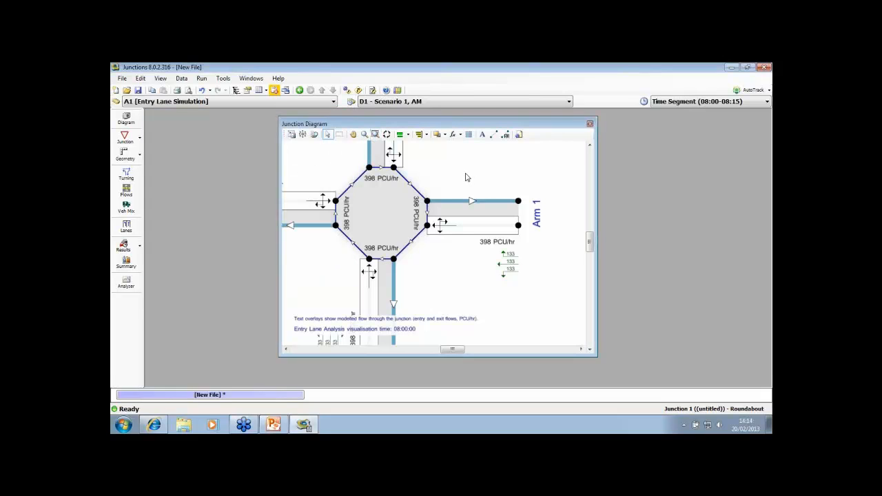
Enlarge the roundabout beside Arm 1 and remove the Arm 1 entry lane's movement to Arm 4 with the lane assignment tool
left_click_drag(462, 176, 500, 170)
scroll(509, 178, "up", 1)
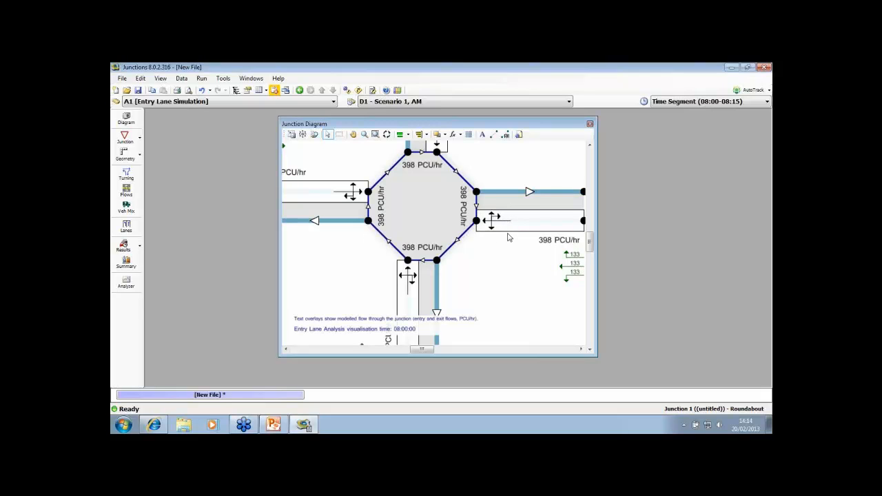
left_click_drag(512, 172, 490, 172)
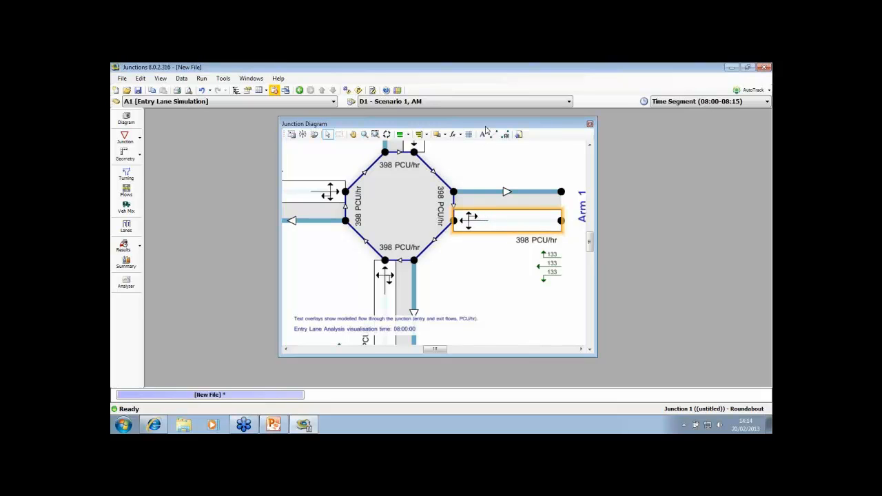
left_click_drag(485, 125, 508, 123)
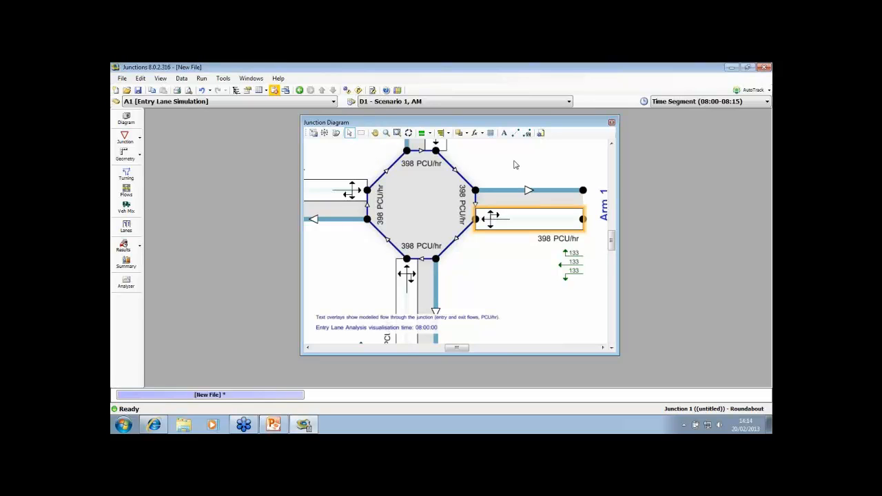
left_click_drag(514, 161, 506, 176)
left_click(528, 134)
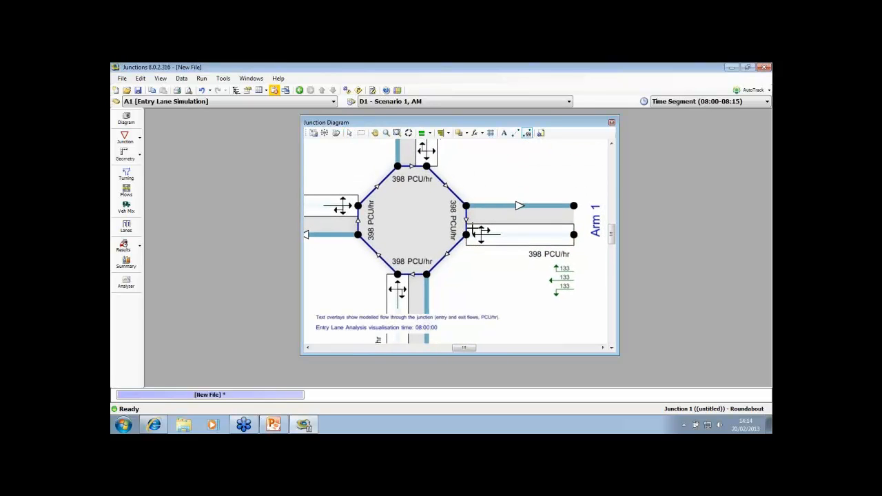
left_click_drag(473, 228, 408, 159)
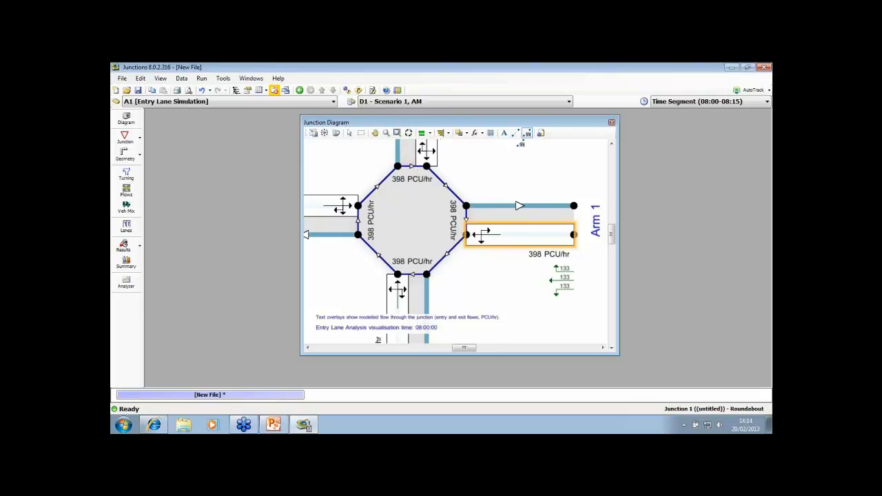
Disallow the U-turn movement for the entry lane of each of the four arms in the lane movements table, and close Entry Lane Analysis
left_click(126, 227)
left_click(213, 164)
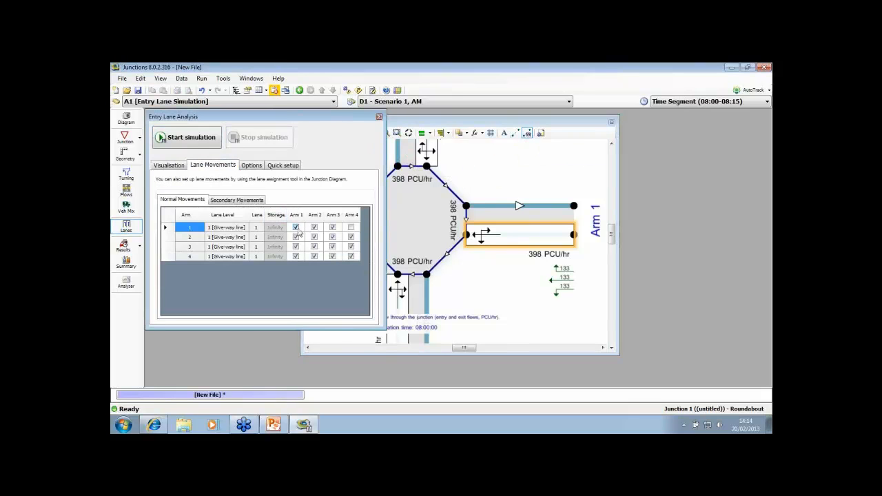
left_click(296, 228)
left_click(310, 237)
left_click(323, 247)
left_click(339, 256)
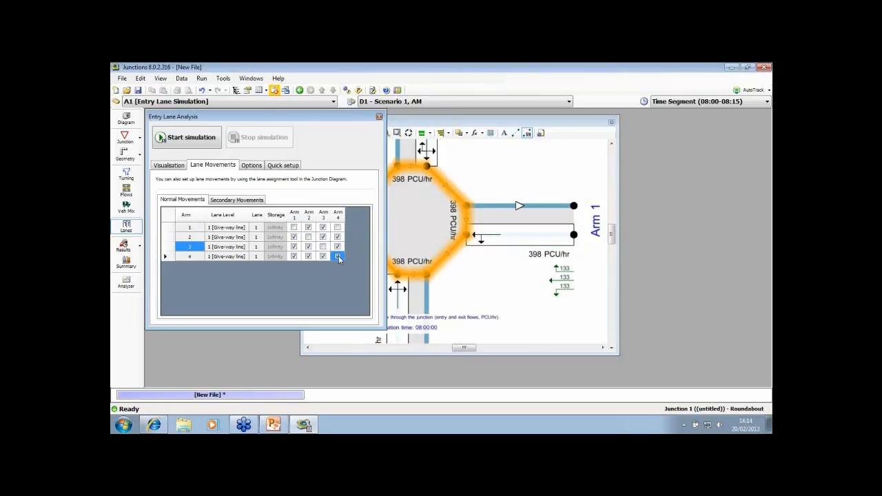
left_click(379, 117)
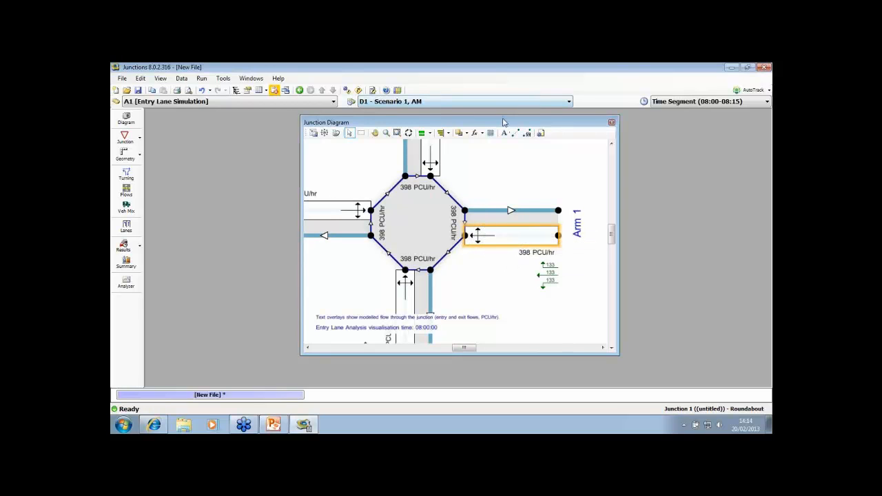
Review the turning counts and the roundabout geometry of all four arms, closing each window again
left_click_drag(504, 122, 516, 117)
scroll(524, 163, "down", 5)
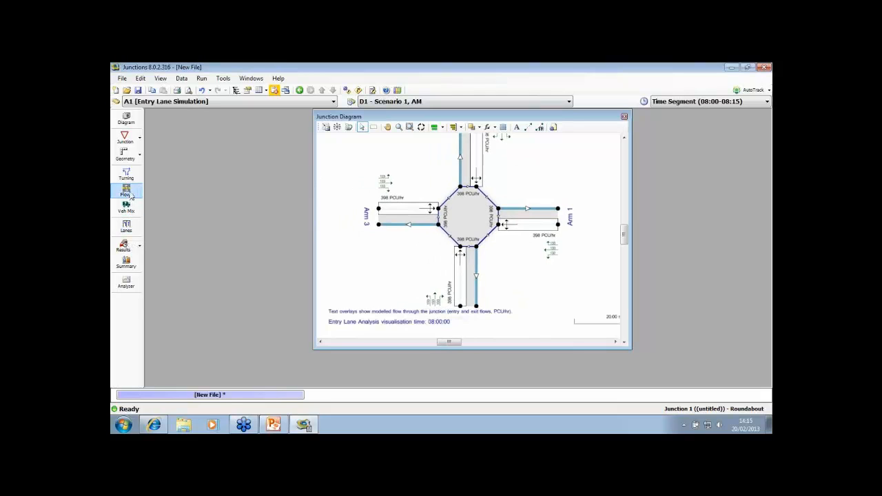
left_click(126, 174)
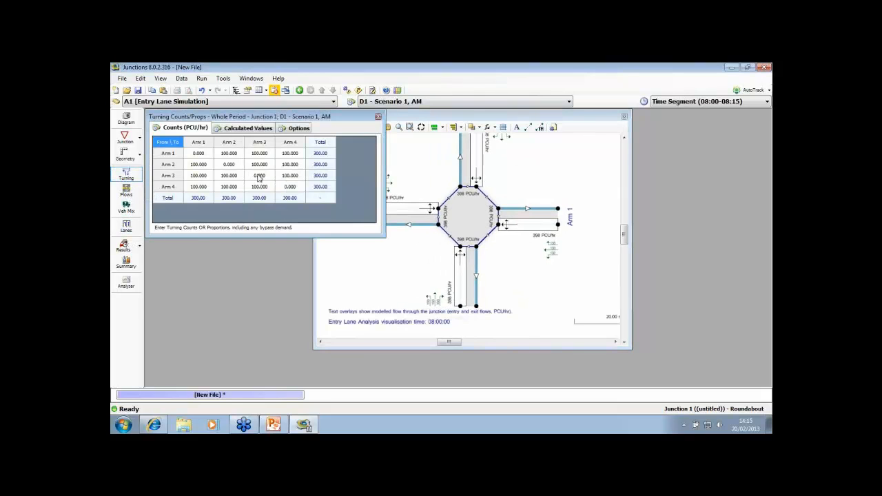
left_click(378, 117)
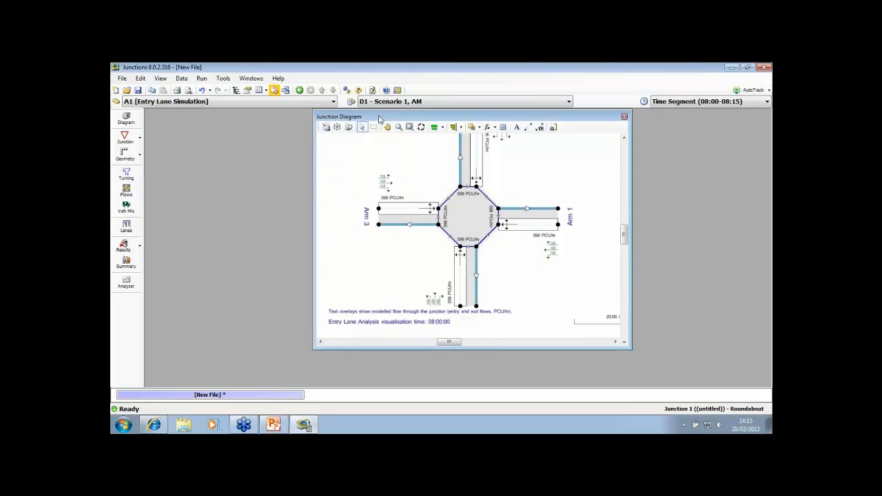
left_click(124, 156)
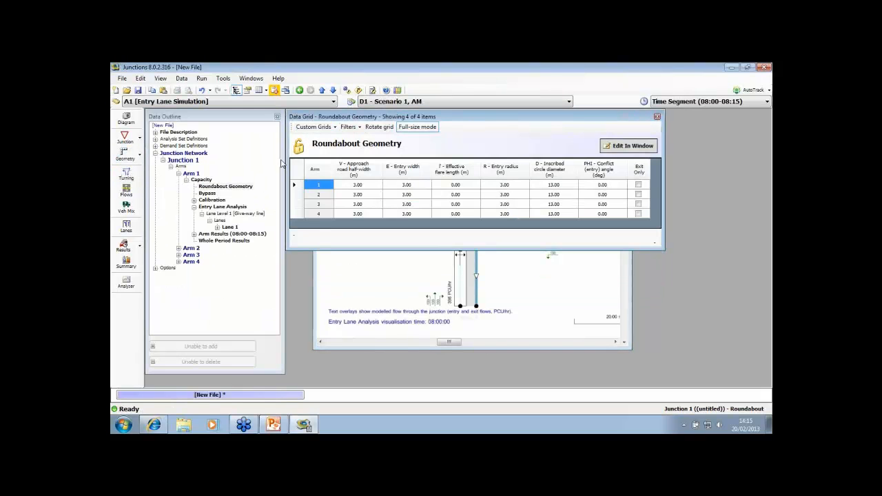
left_click_drag(444, 118, 352, 121)
left_click(567, 121)
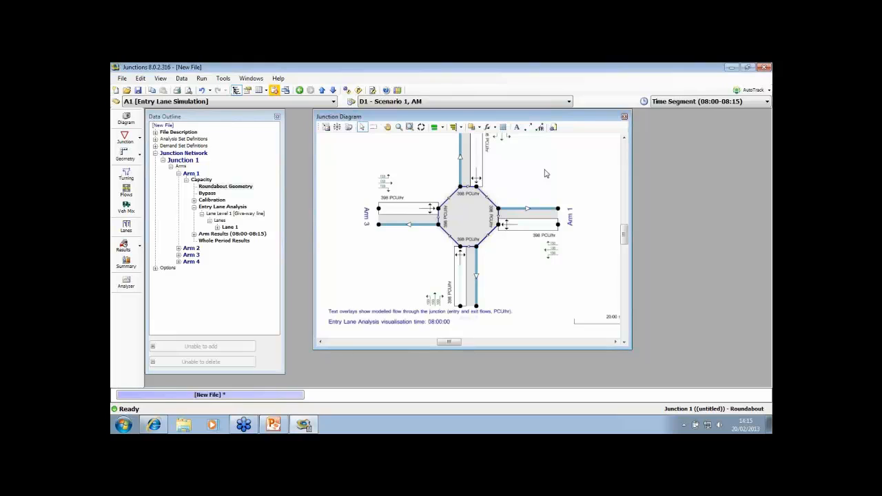
left_click(277, 117)
Open the Entry Lane Analysis and start the simulation, choosing not to show the convergence message again
left_click(127, 223)
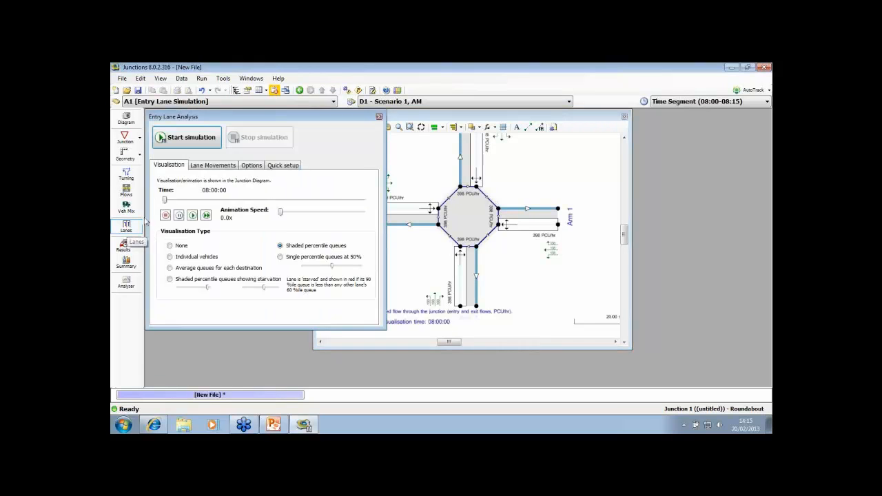
mouse_move(292, 119)
left_mouse_down()
mouse_move(308, 124)
mouse_move(299, 121)
left_mouse_up()
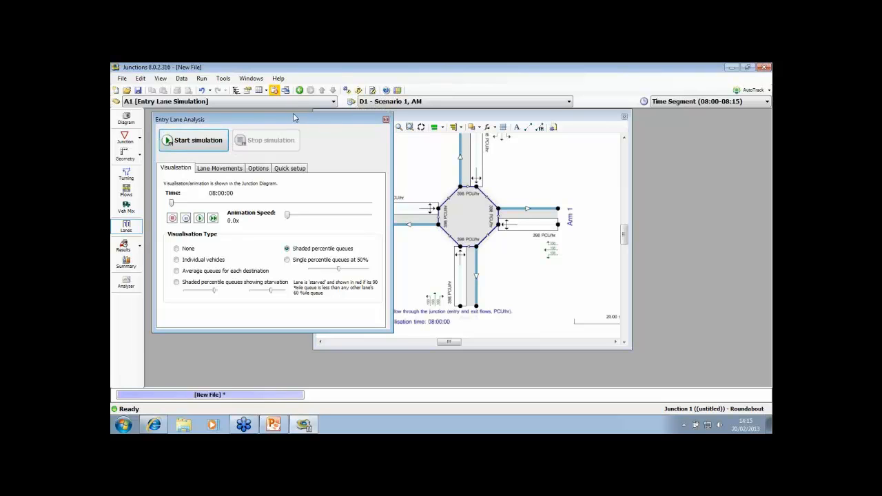
left_click_drag(298, 117, 291, 115)
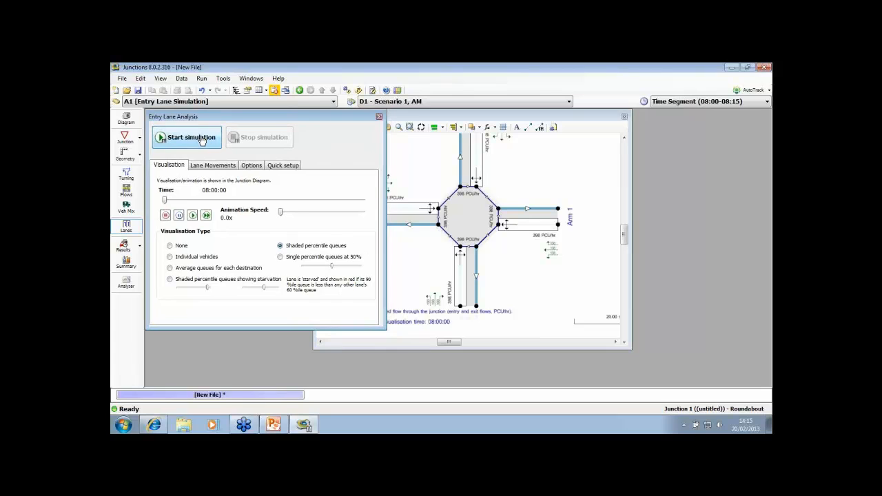
left_click(202, 139)
left_click(335, 250)
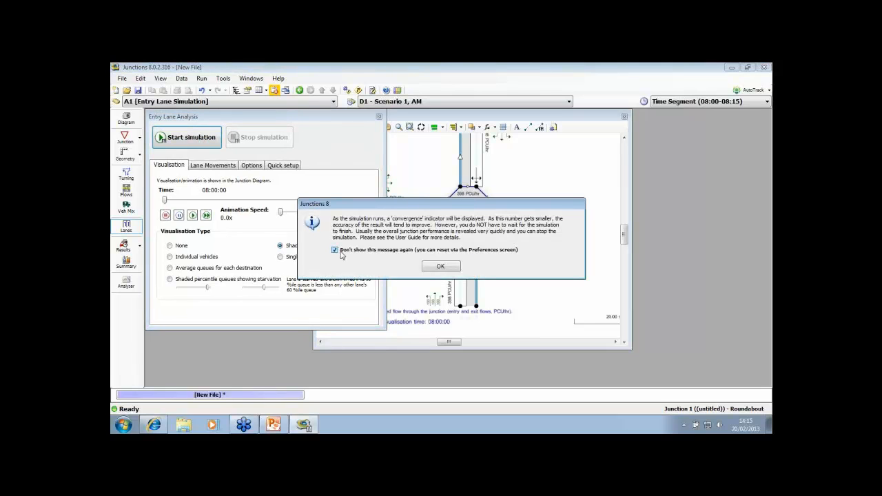
left_click(441, 268)
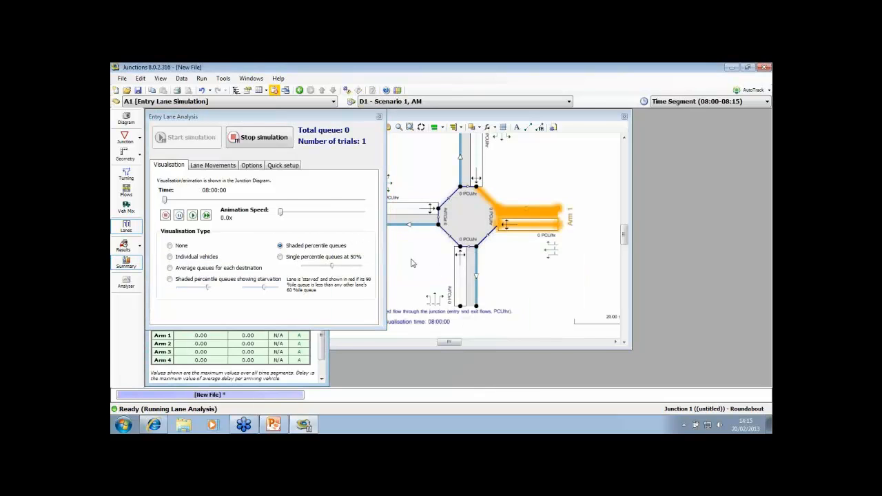
Set the visualisation type to None and bring the Summary Results in front while the simulation runs
left_click(326, 339)
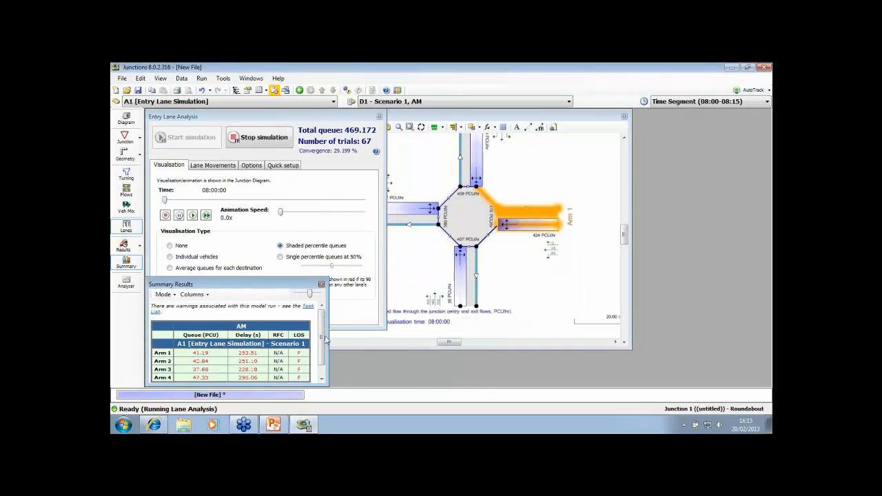
left_click(184, 246)
left_click(322, 343)
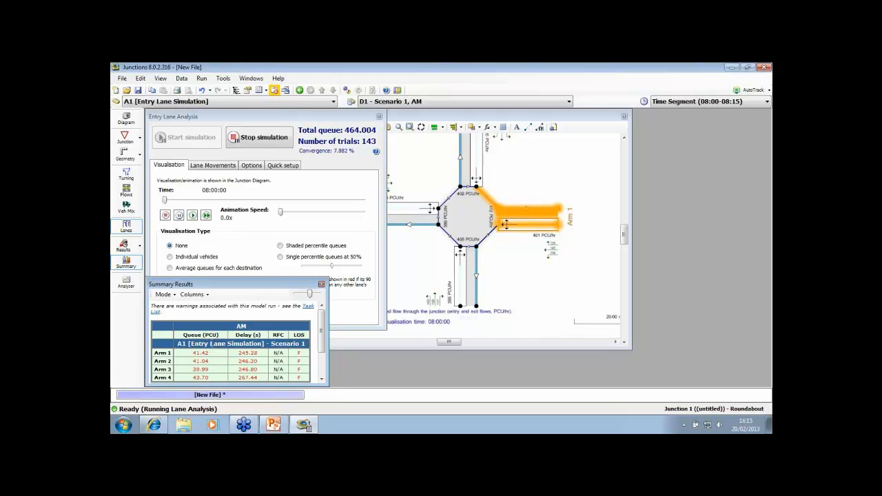
Examine the simulation's convergence and trial figures, and the queue and delay of each arm in the Summary Results
left_click(327, 120)
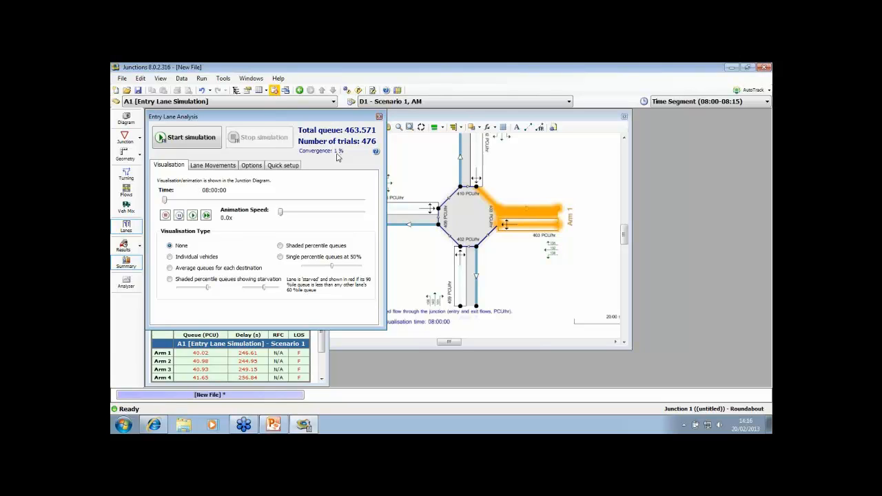
left_click(320, 343)
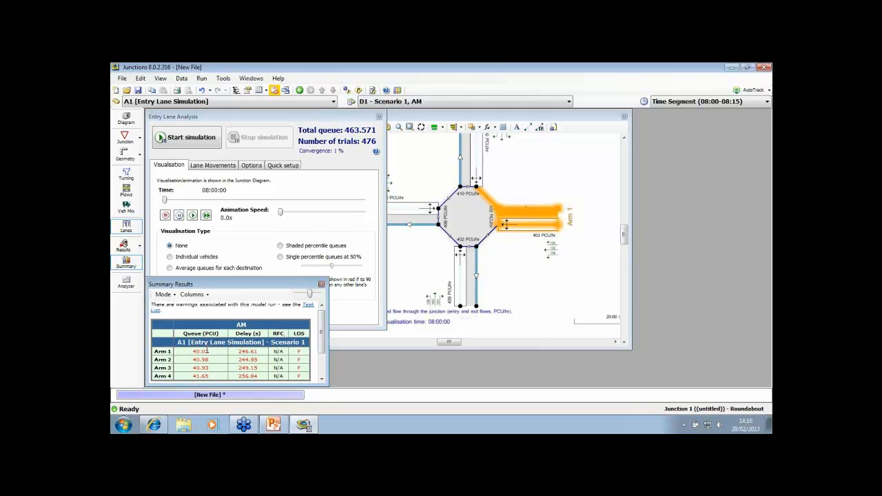
left_click_drag(209, 282, 211, 277)
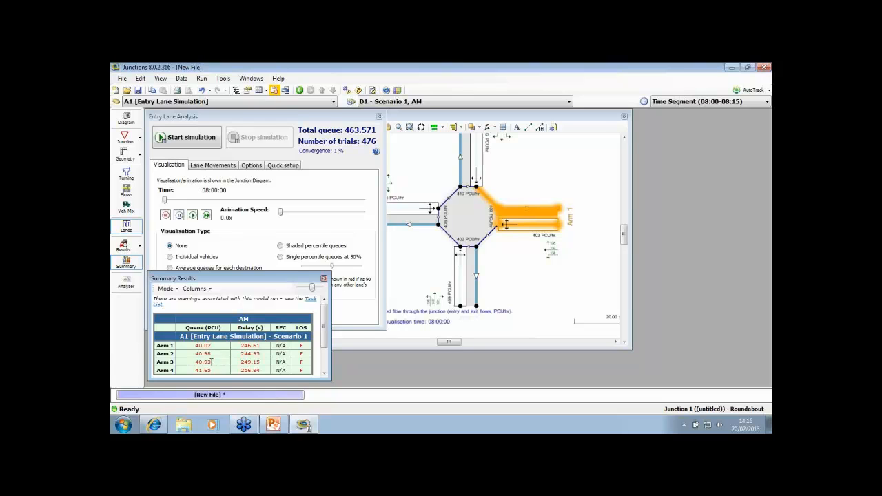
Run the entry lane simulation again and bring the Summary Results to the front to compare them
left_click(205, 140)
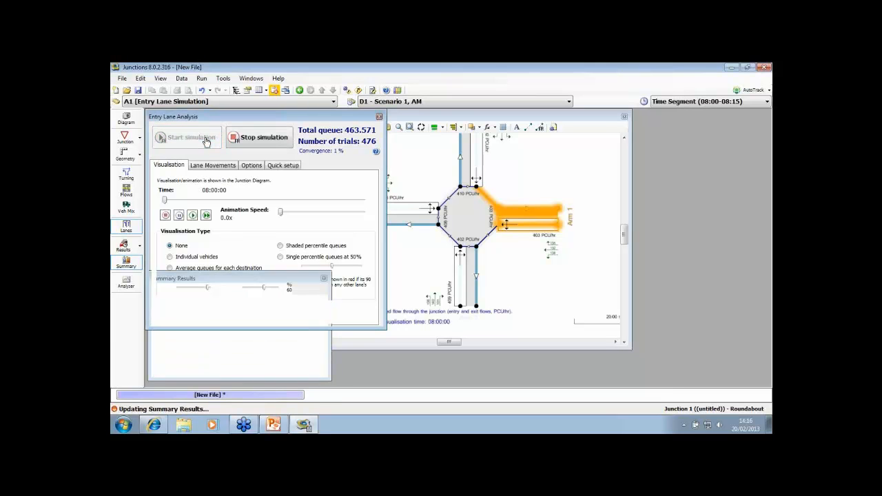
left_click(316, 367)
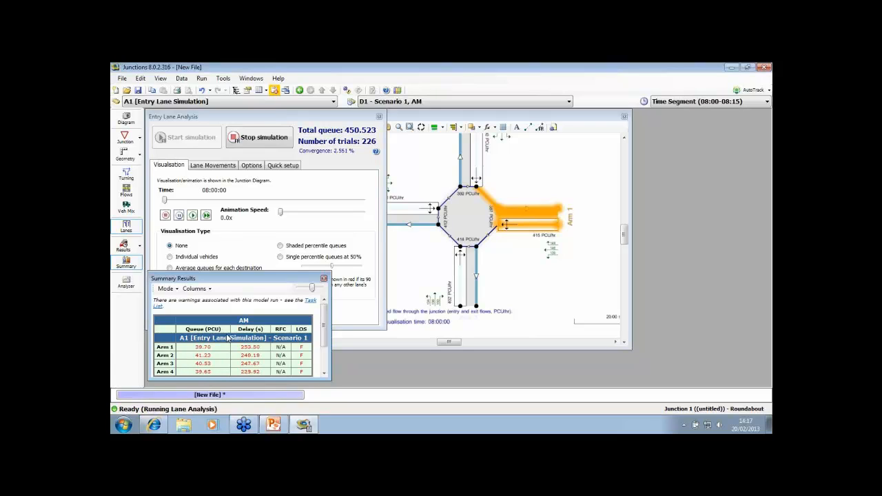
Stop the simulation and review the Arm Results grid for the four arms, closing it when done
left_click(263, 138)
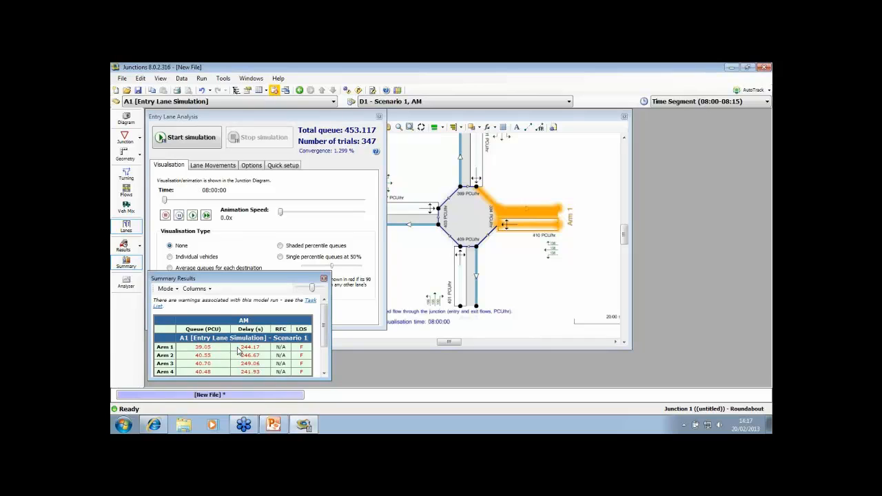
left_click(125, 247)
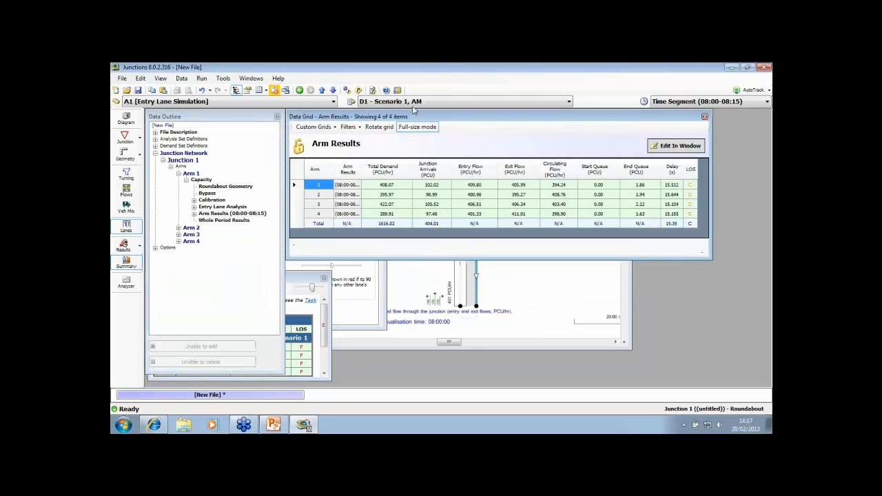
left_click_drag(429, 117, 328, 122)
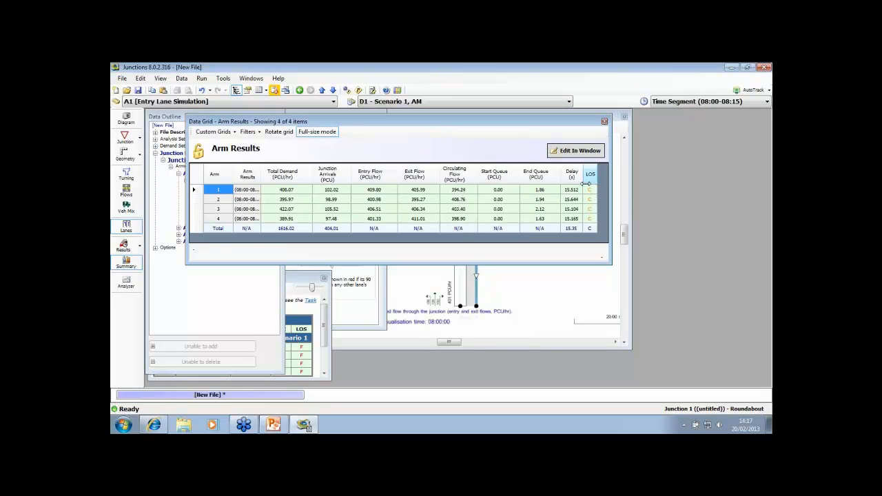
left_click(605, 122)
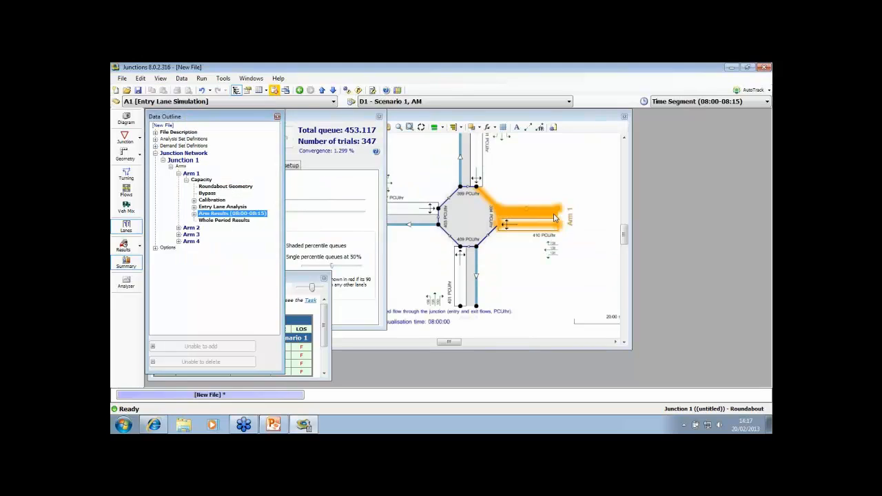
Arrange the Junction Diagram beside the Entry Lane Analysis and set the visualisation type to Individual vehicles, choosing not to show the message again
left_click(336, 119)
left_click(544, 173)
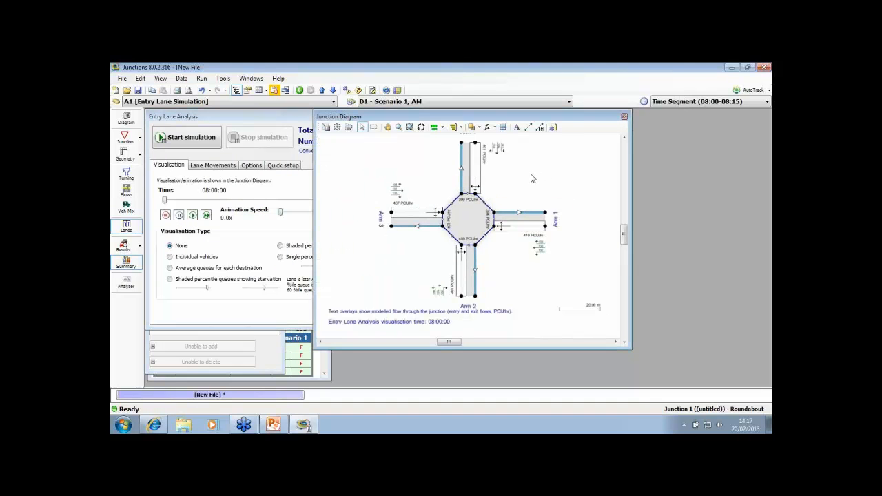
left_click_drag(460, 118, 499, 119)
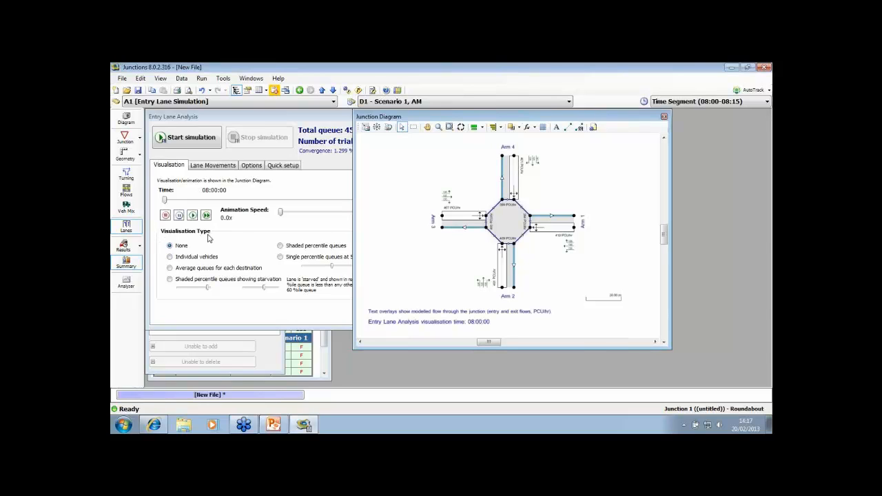
left_click(170, 257)
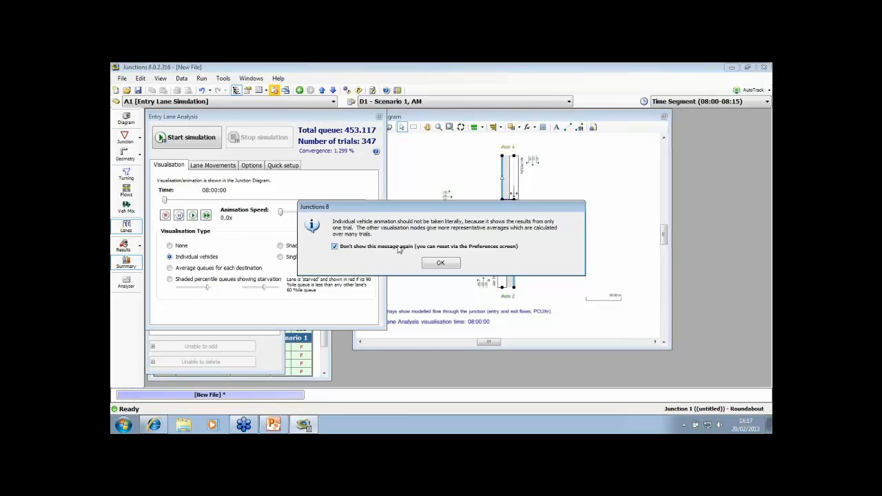
left_click(436, 264)
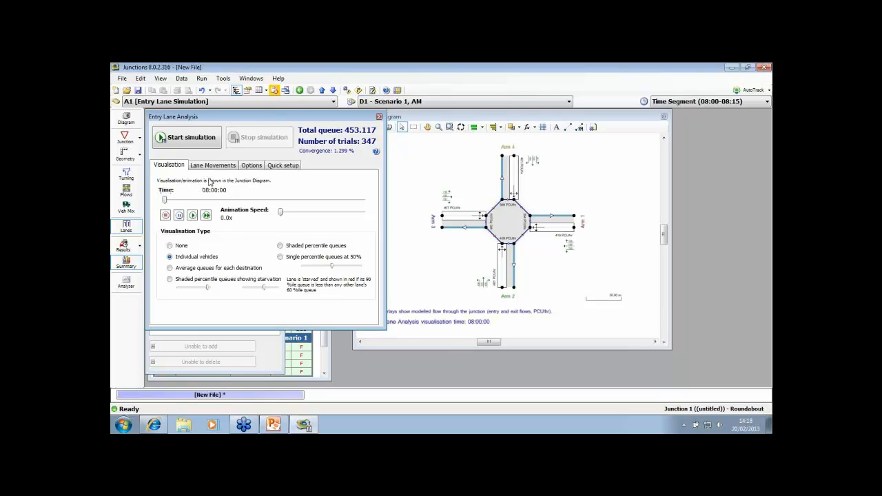
Check the model start and finish times in the D1 - Scenario 1, AM demand set
left_click(352, 101)
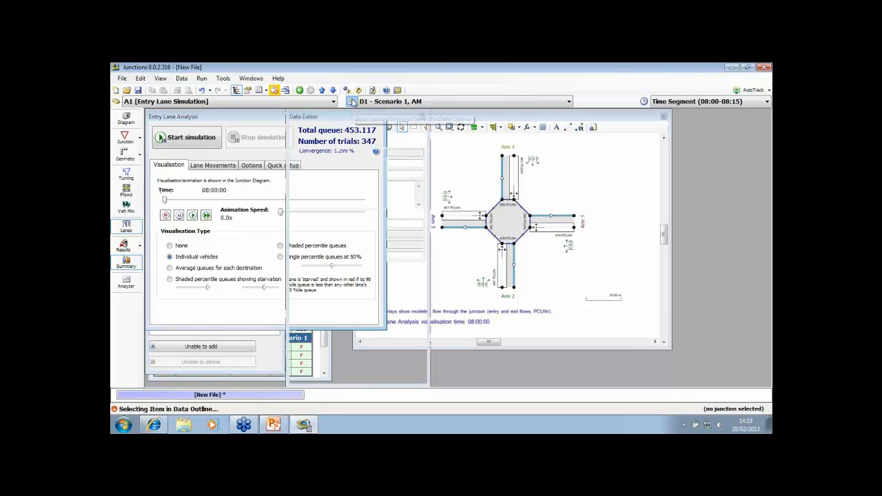
left_click(400, 223)
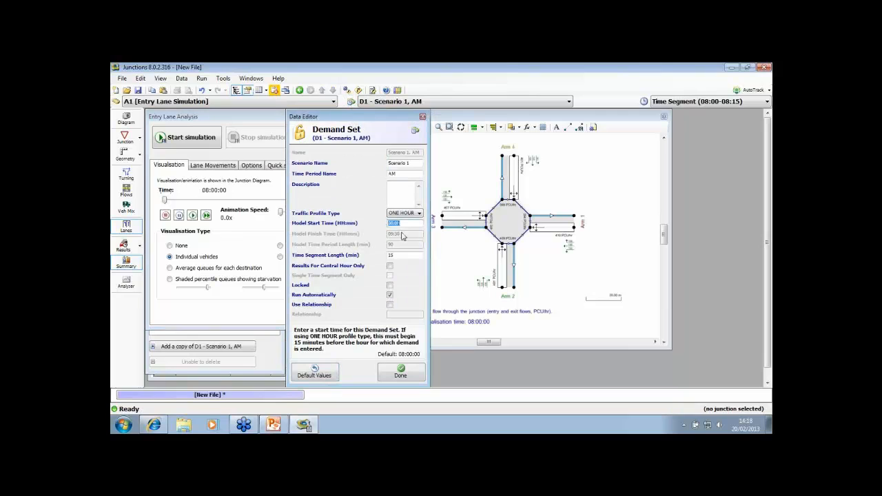
left_click(402, 234)
left_click(402, 371)
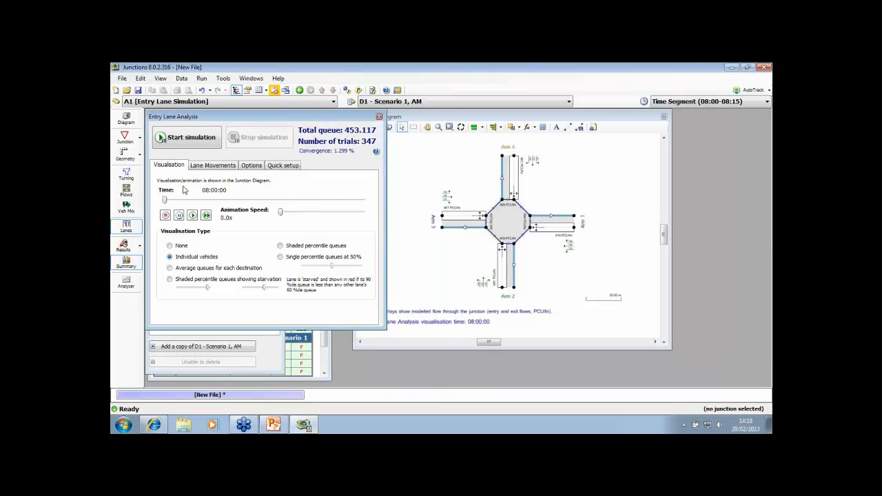
Set the visualisation time to 08:30:22 and bring the Junction Diagram to the front
left_click_drag(168, 203, 233, 200)
left_click(529, 120)
left_click(445, 184)
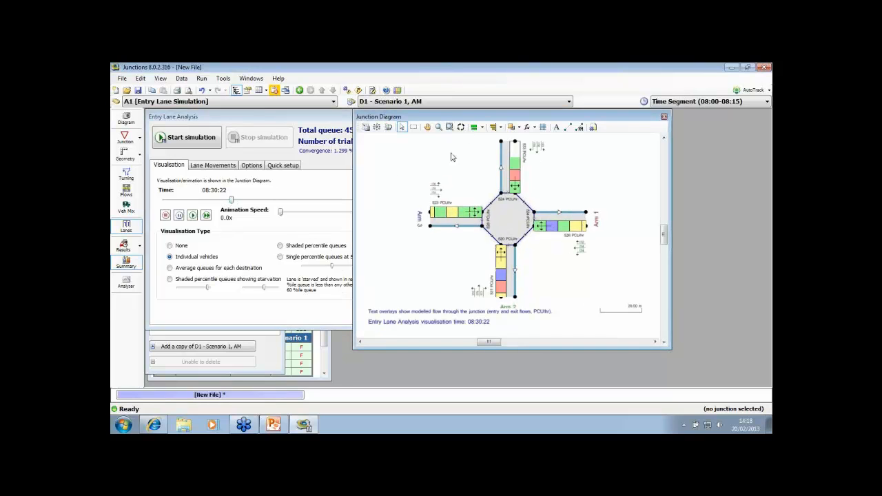
left_click_drag(475, 118, 428, 119)
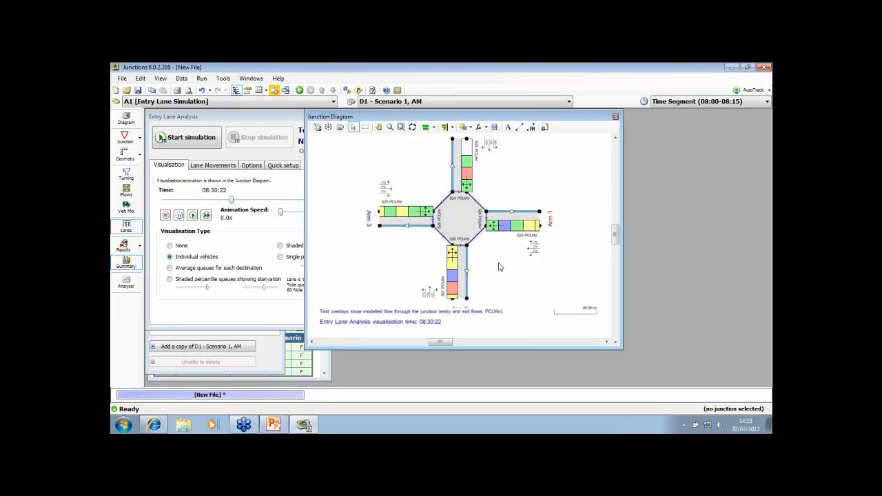
Move the diagram's scale bar closer to the roundabout and adjust its scale length to 100 m
left_click_drag(559, 303, 511, 280)
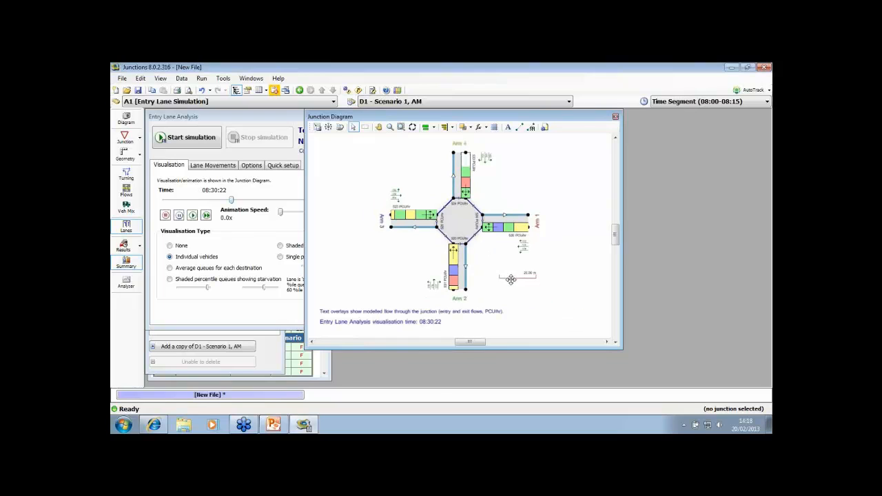
scroll(482, 247, "up", 4)
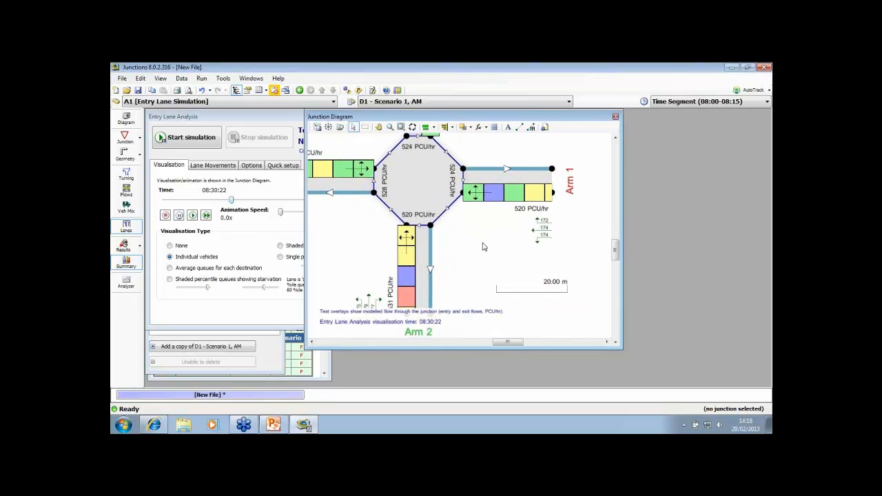
left_click_drag(524, 290, 503, 278)
right_click(508, 279)
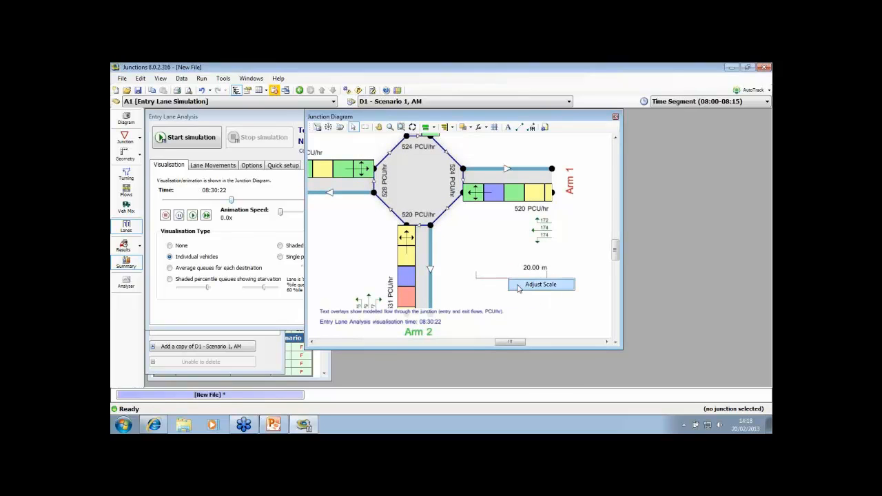
left_click(519, 285)
left_click_drag(473, 210, 439, 201)
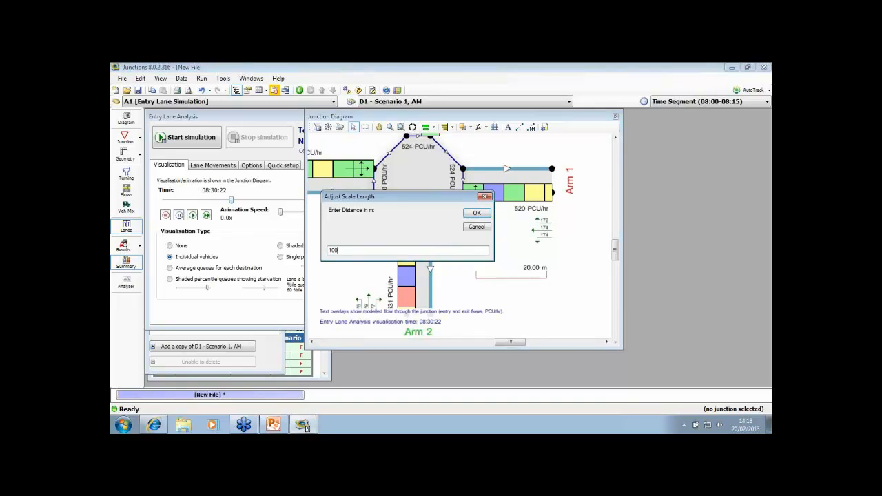
type("100")
key("Return")
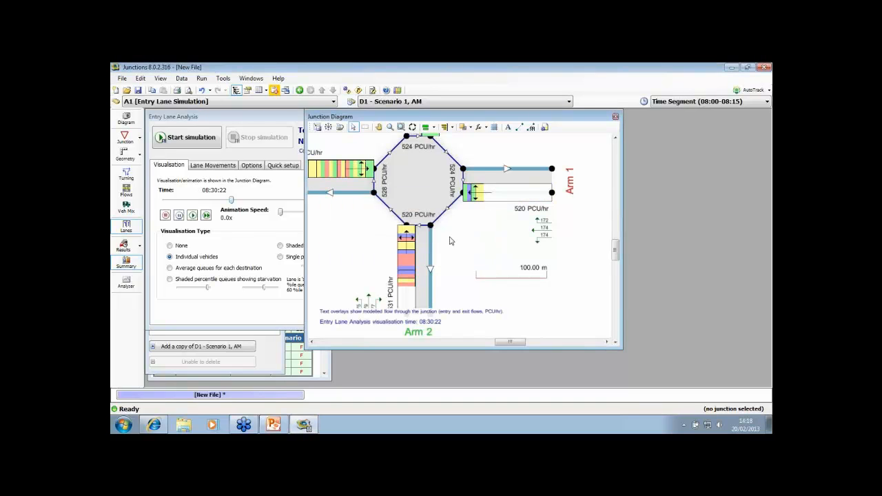
Lengthen Arm 3 and Arm 1 in the Junction Diagram by moving their outer ends away from the roundabout
left_click_drag(499, 276, 497, 277)
scroll(471, 234, "up", 2)
scroll(475, 236, "down", 1)
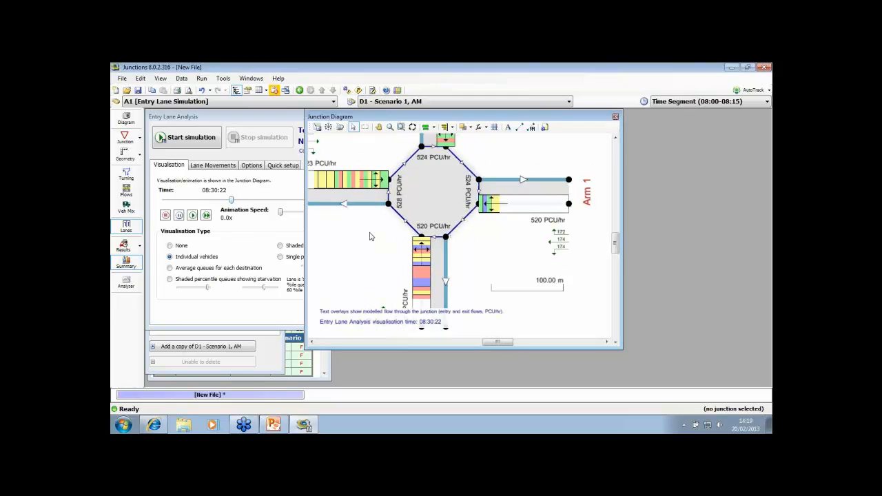
left_click_drag(370, 233, 398, 232)
scroll(397, 226, "down", 1)
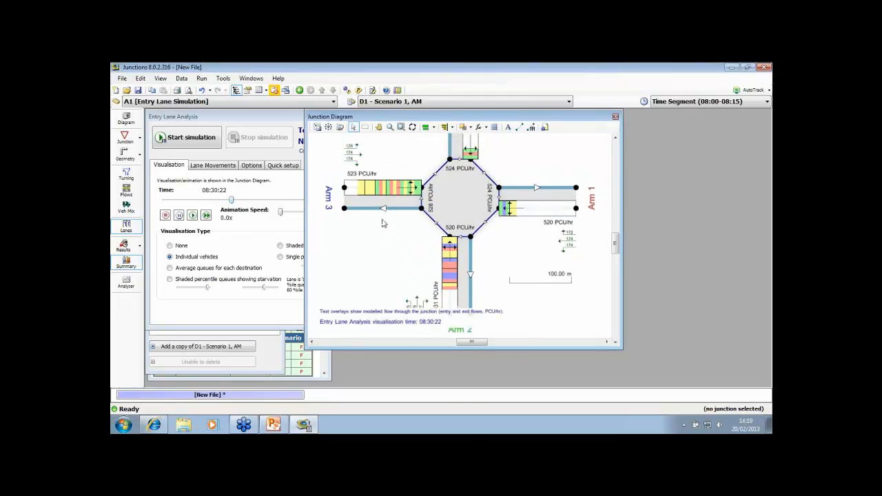
scroll(361, 210, "down", 1)
left_click_drag(361, 194, 329, 194)
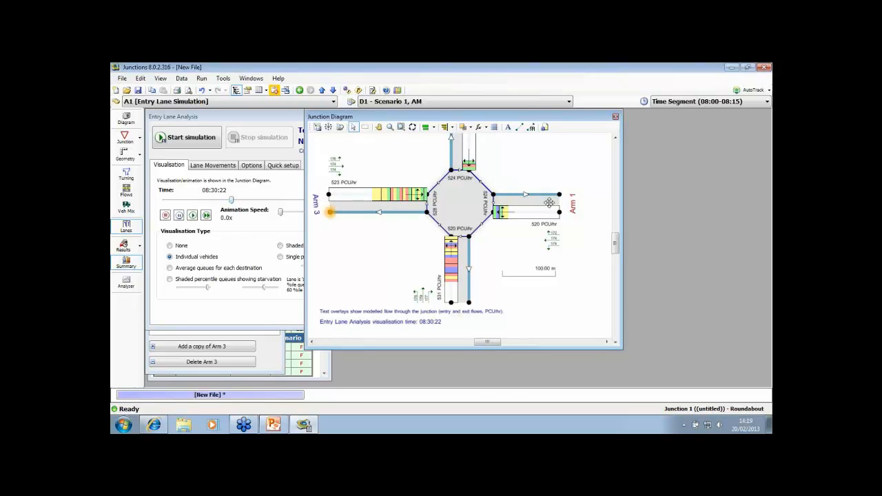
left_click_drag(549, 206, 592, 212)
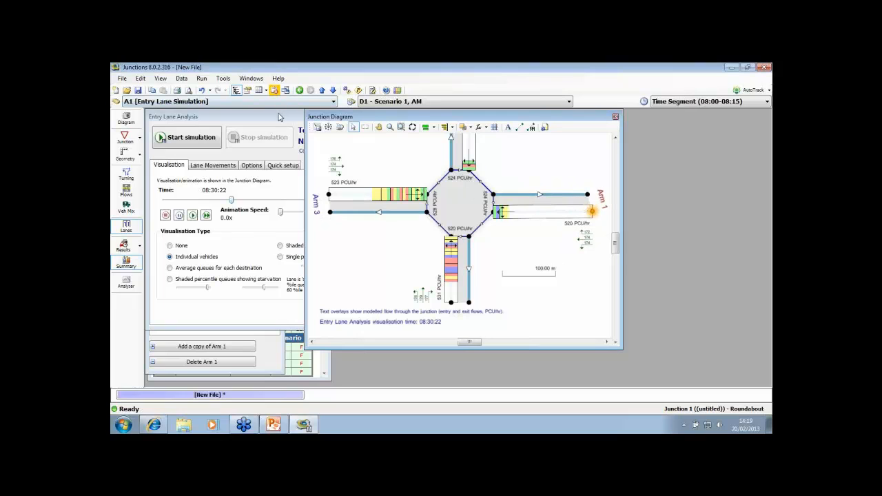
Examine the coloured vehicle queues and the lane movement arrows on each arm of the Junction Diagram
left_click_drag(350, 118, 362, 117)
scroll(417, 165, "up", 3)
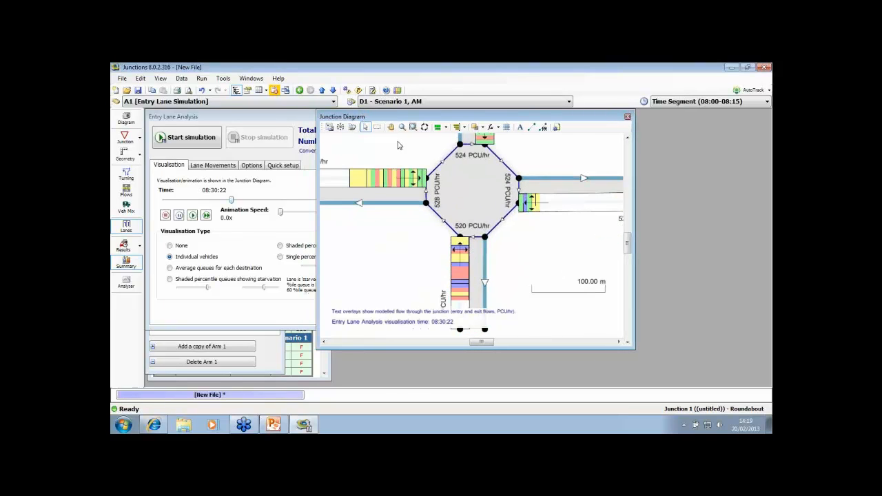
left_click_drag(430, 166, 457, 170)
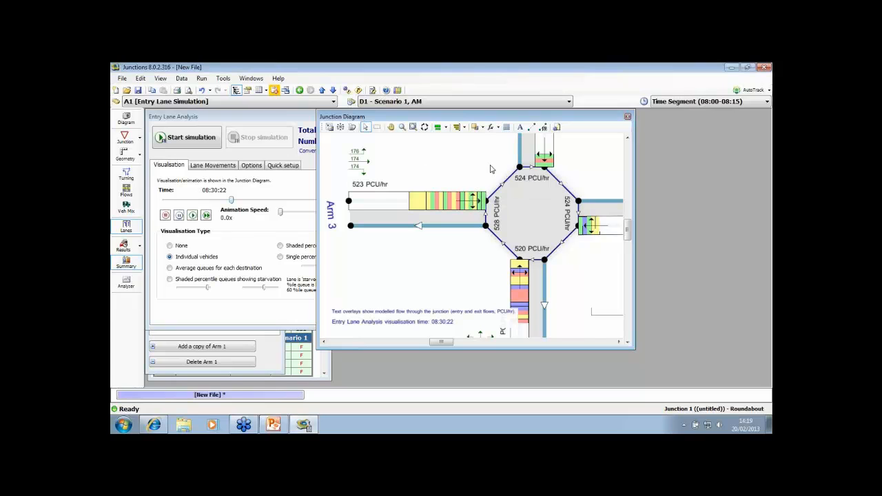
scroll(517, 168, "right", 5)
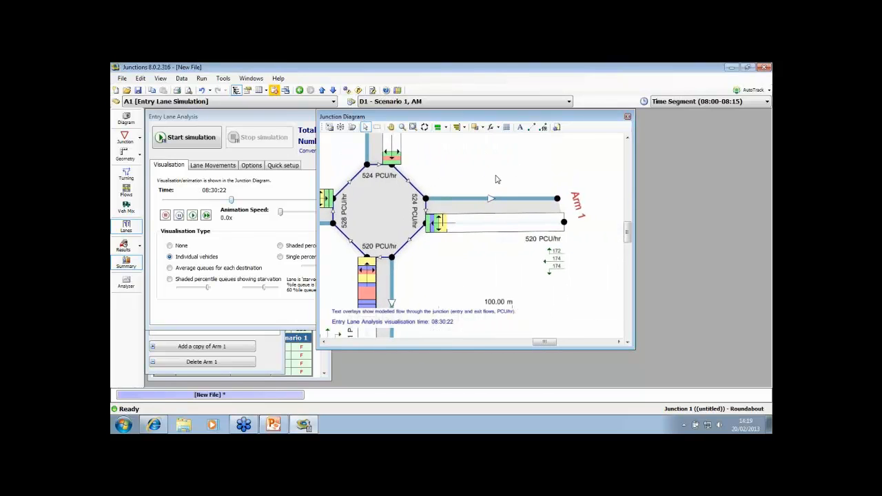
left_click_drag(463, 170, 483, 200)
scroll(481, 243, "down", 2)
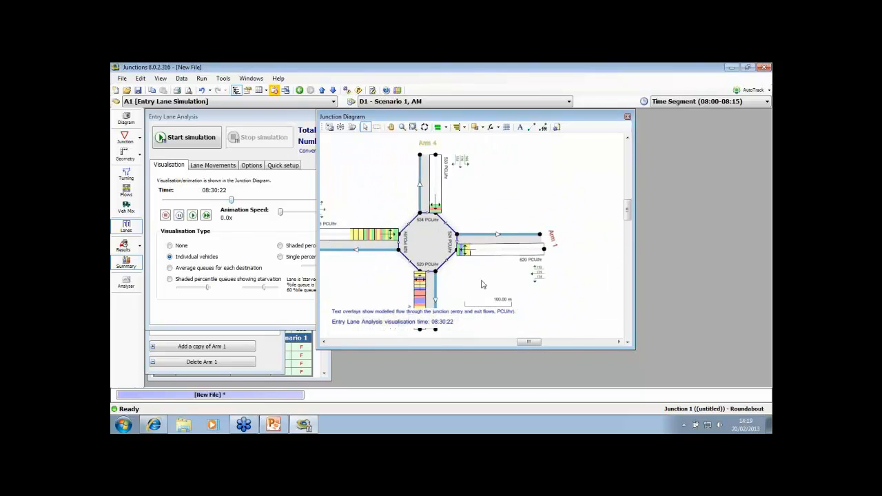
left_click_drag(483, 284, 511, 215)
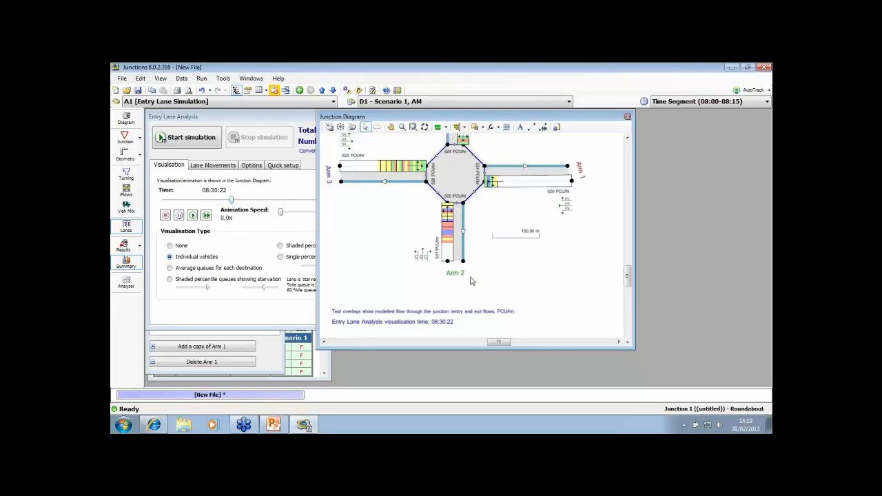
scroll(406, 217, "up", 3)
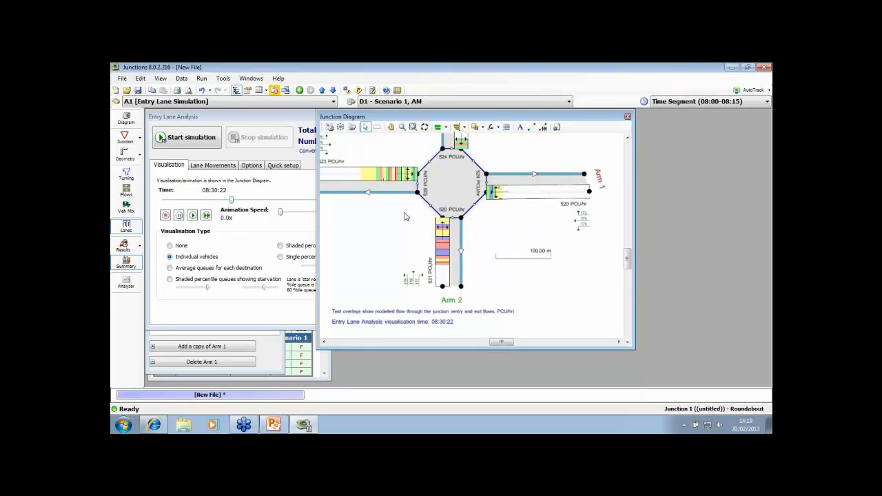
scroll(552, 245, "right", 3)
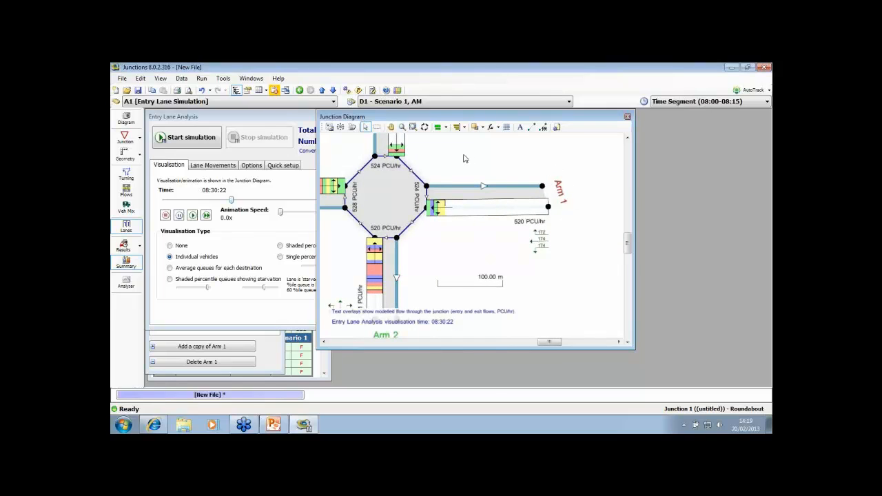
scroll(467, 159, "left", 3)
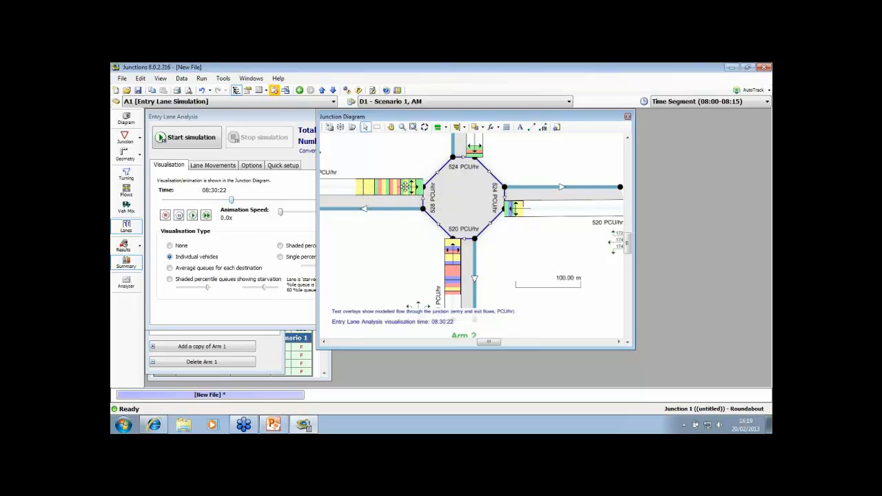
left_click_drag(438, 267, 428, 234)
scroll(433, 236, "up", 1)
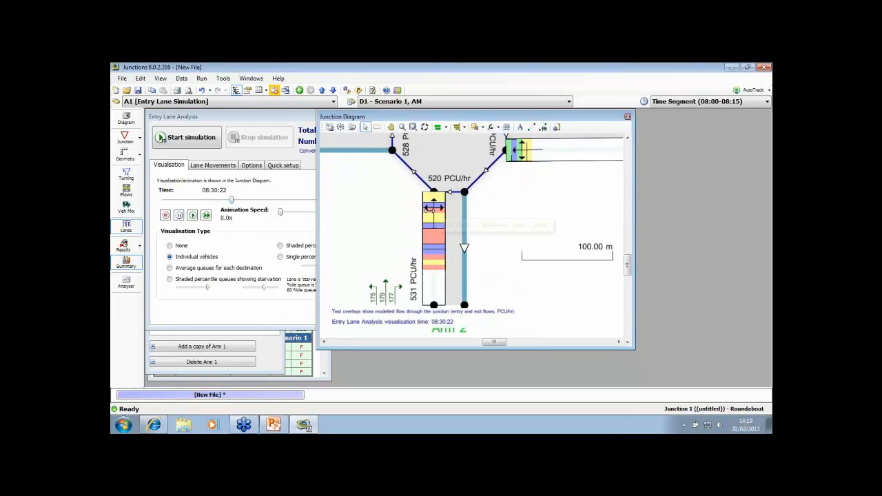
scroll(383, 221, "down", 1)
scroll(386, 221, "down", 1)
left_click_drag(352, 193, 393, 242)
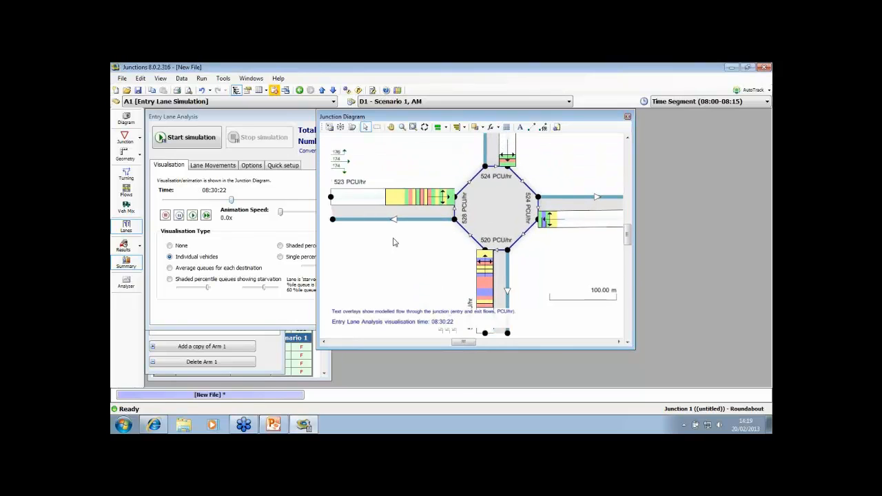
Set the animation speed to 84.5x and watch the individual vehicle queues change on the arms
left_click_drag(280, 212, 289, 214)
left_click_drag(431, 164, 421, 197)
scroll(409, 174, "down", 1)
scroll(421, 196, "down", 1)
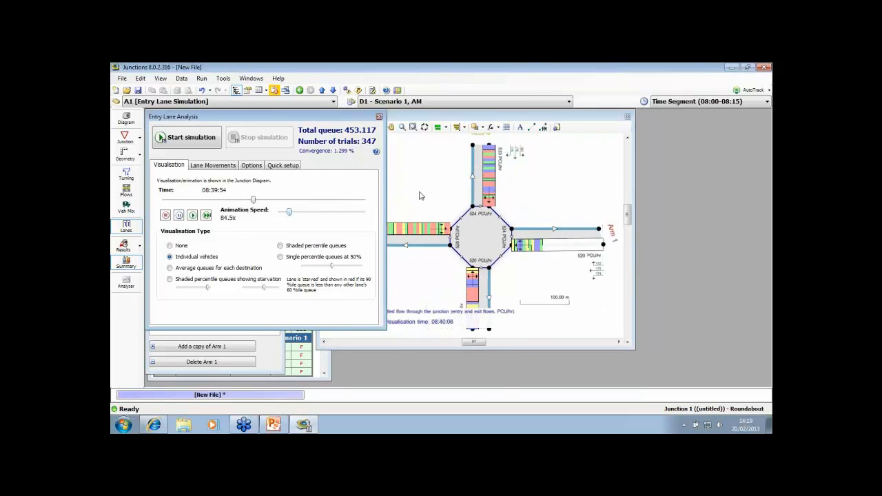
scroll(419, 196, "up", 3)
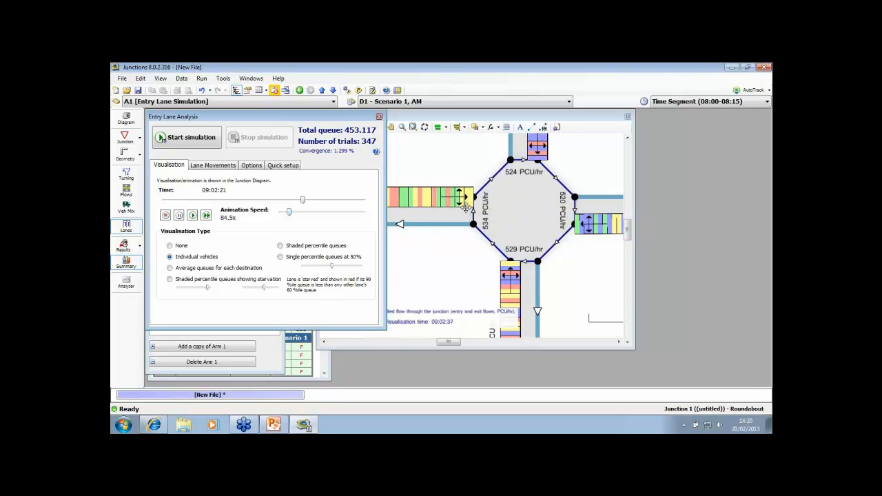
scroll(471, 173, "down", 3)
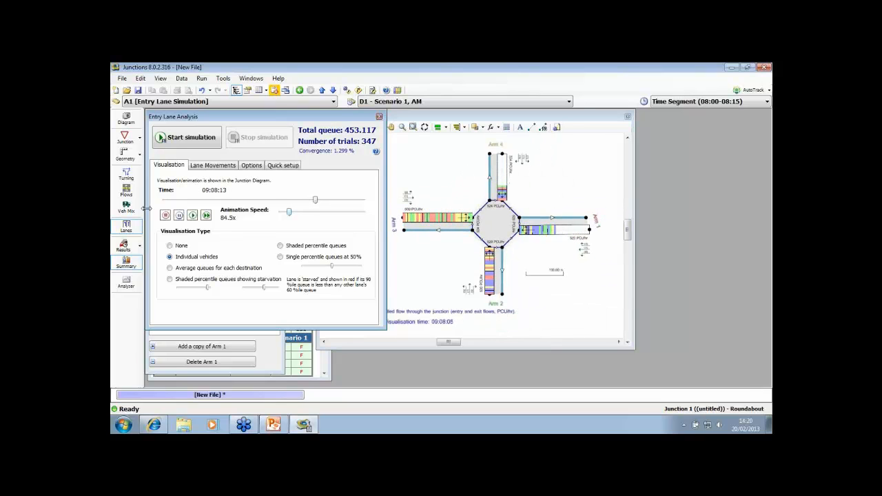
Pause the animation, set the visualisation time to 08:33:18 and examine the individual vehicle queues around the roundabout
left_click(179, 216)
left_click_drag(317, 202, 238, 200)
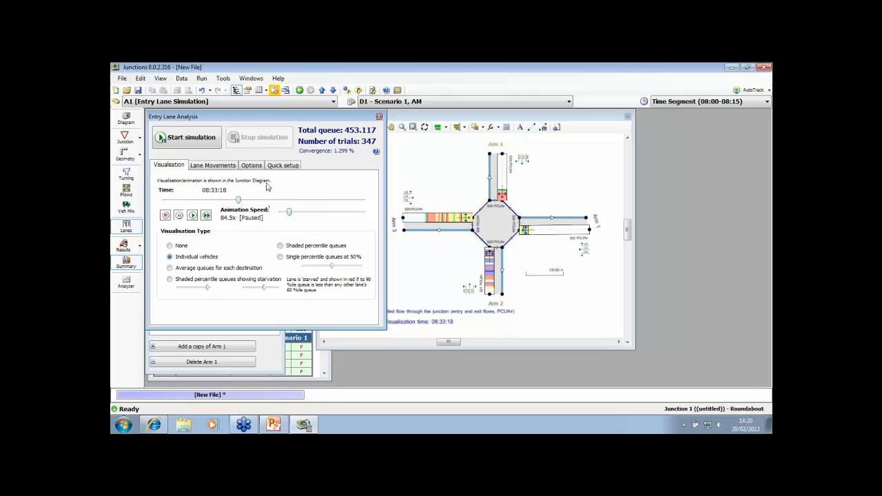
scroll(453, 181, "up", 2)
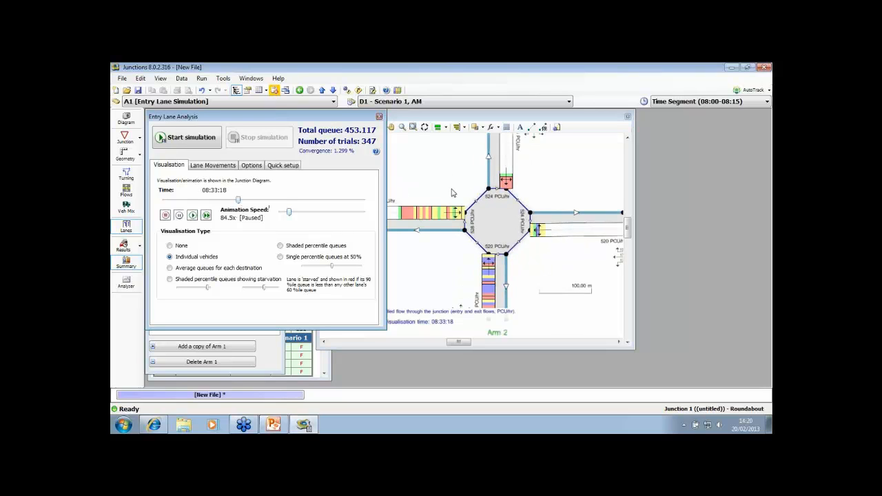
scroll(430, 190, "up", 1)
left_click(430, 189)
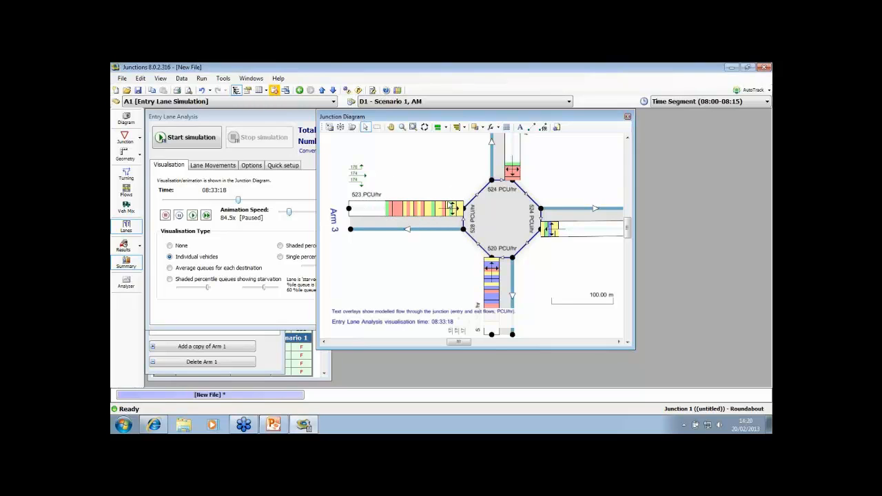
left_click_drag(462, 180, 427, 224)
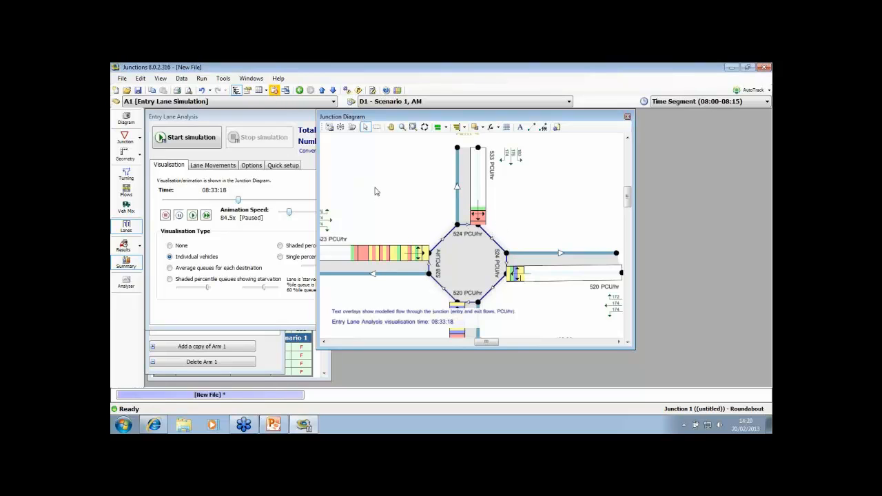
left_click_drag(377, 191, 397, 188)
scroll(406, 184, "down", 3)
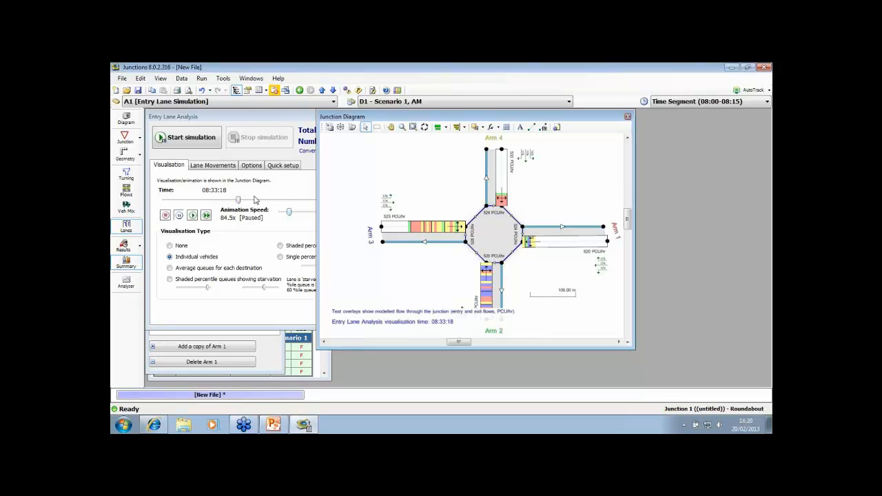
Set the visualisation time to 08:39:00 and check the arm queues and delays in the results summary
mouse_move(241, 201)
left_mouse_down()
mouse_move(304, 202)
mouse_move(251, 202)
left_mouse_up()
left_click(324, 376)
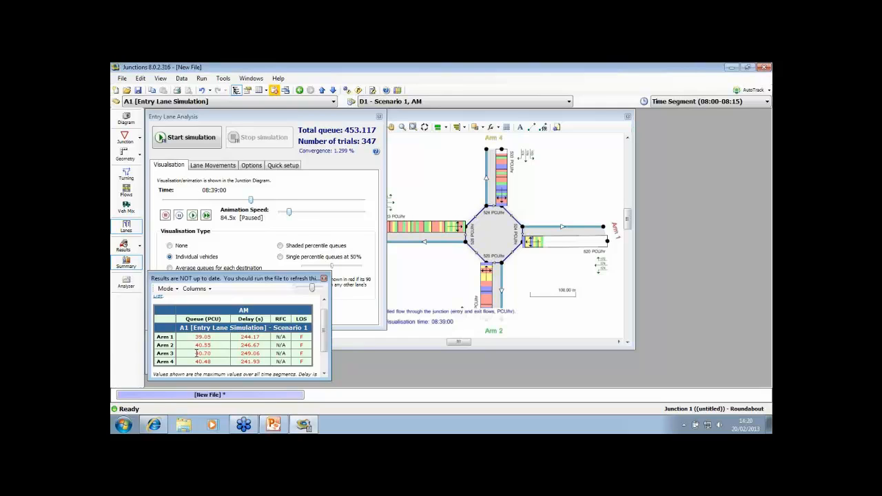
left_click(319, 119)
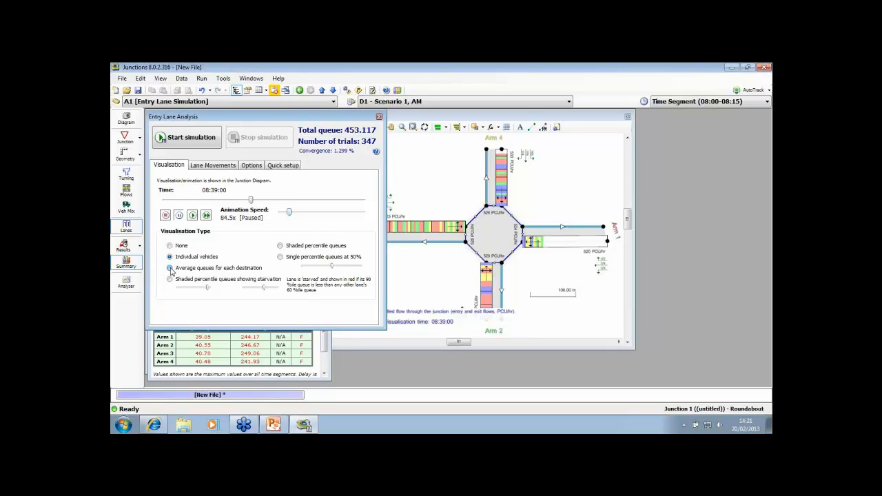
Show average queues for each destination in the Junction Diagram and examine the coloured queue sections on each arm
left_click(170, 268)
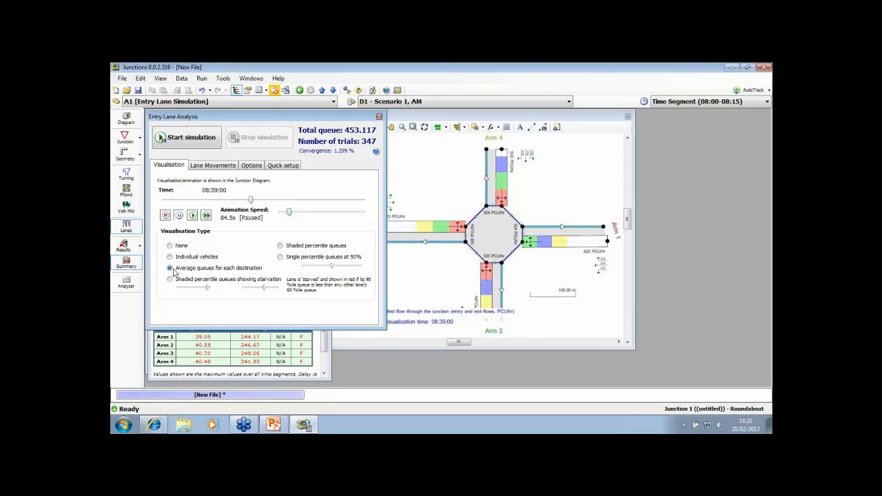
left_click_drag(443, 187, 412, 189)
scroll(413, 189, "up", 1)
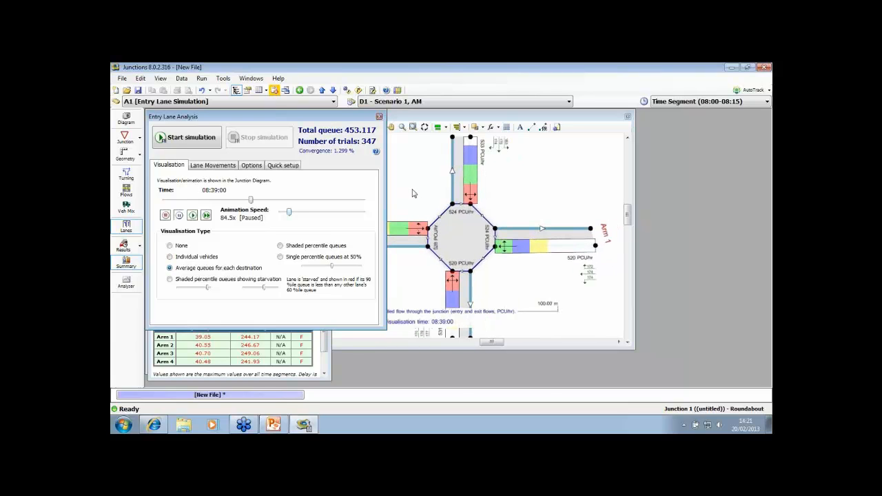
left_click(412, 193)
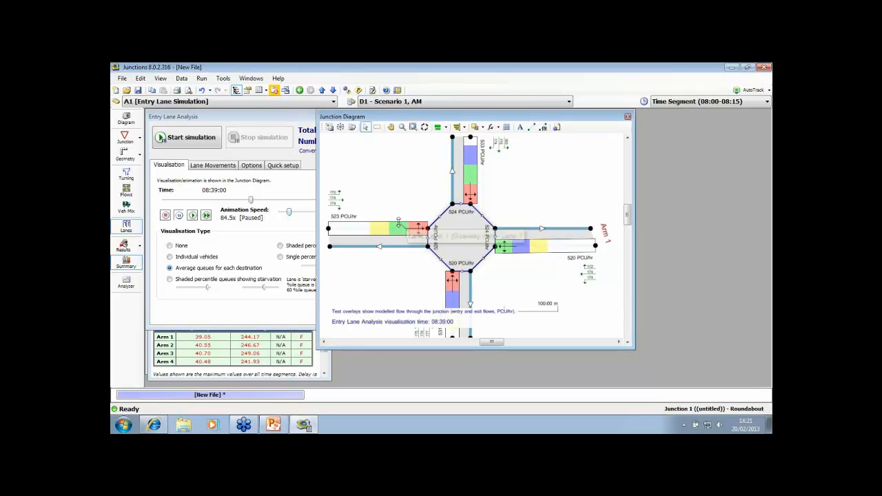
mouse_move(408, 197)
left_mouse_down()
mouse_move(404, 216)
mouse_move(411, 191)
left_mouse_up()
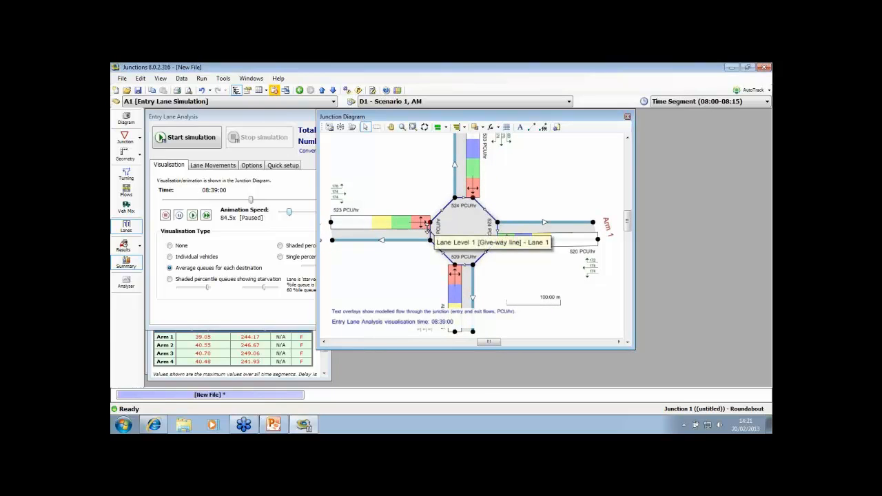
left_click_drag(394, 116, 410, 114)
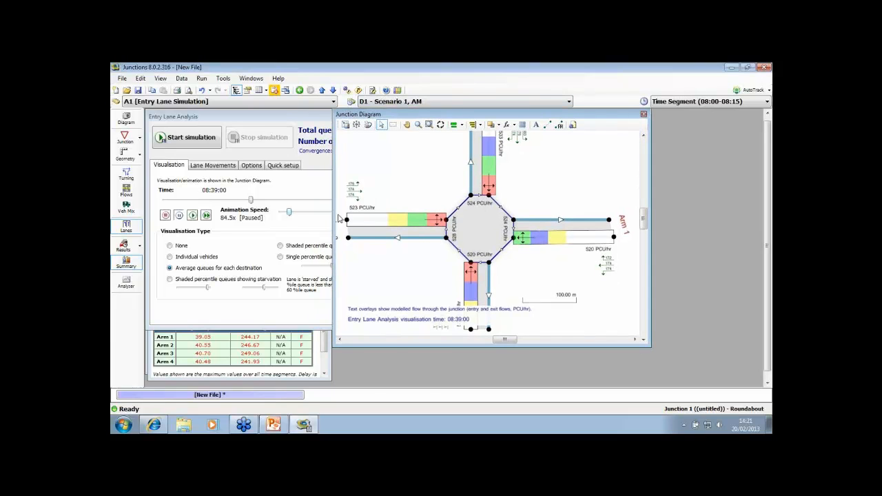
Show shaded percentile queues in the Junction Diagram and examine the shading along each arm
left_click(306, 246)
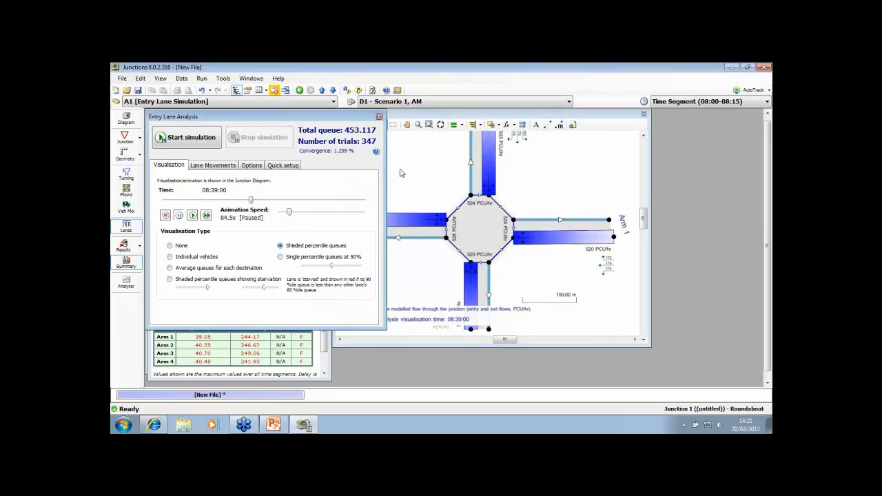
left_click(433, 175)
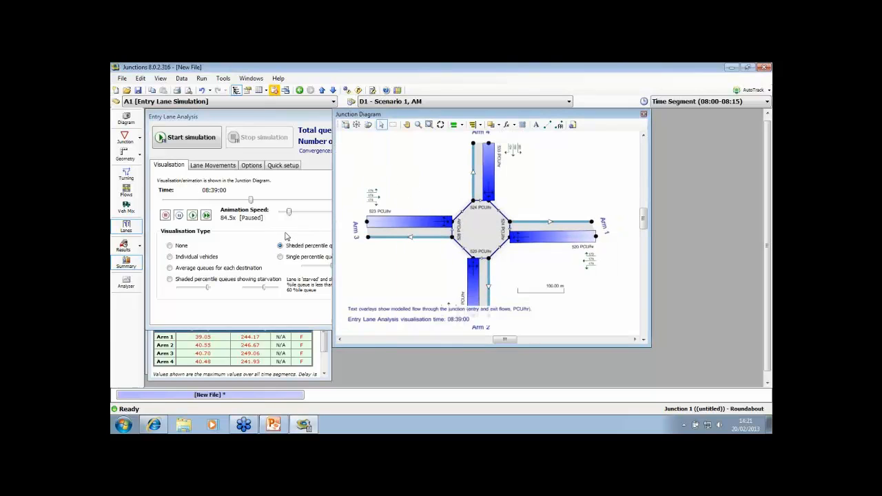
left_click(287, 238)
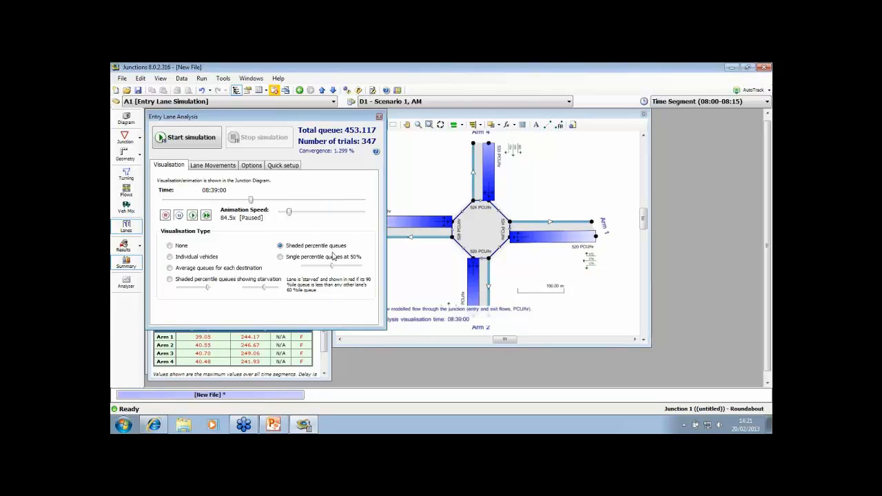
left_click(468, 158)
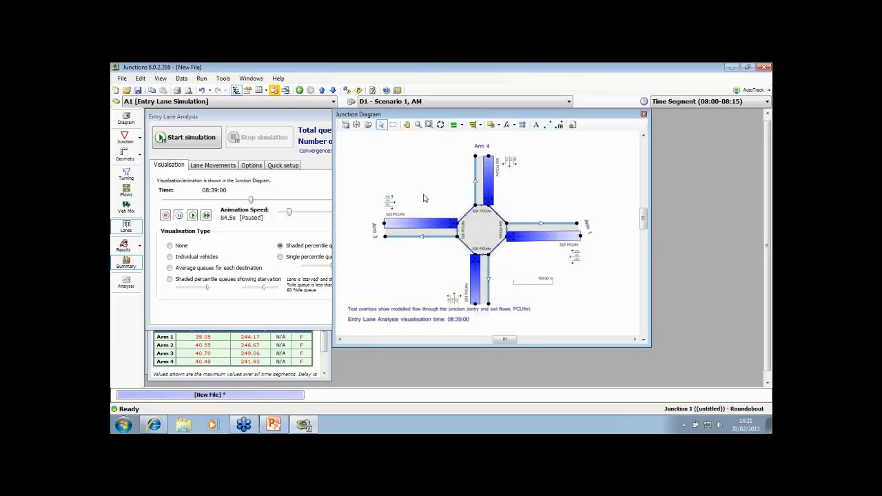
scroll(426, 198, "up", 2)
left_click_drag(411, 178, 447, 167)
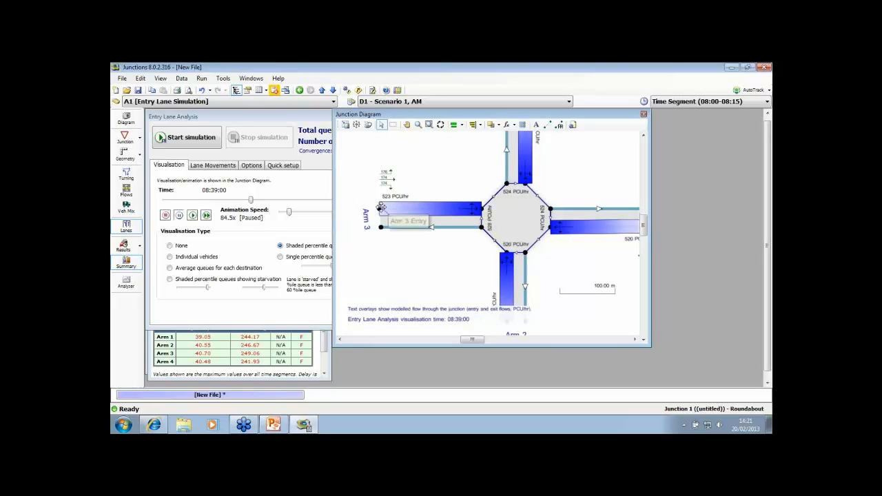
Place the scale bar beneath Arm 3 and stretch it along the arm to measure the extent of the shaded queue
left_click_drag(580, 295, 403, 251)
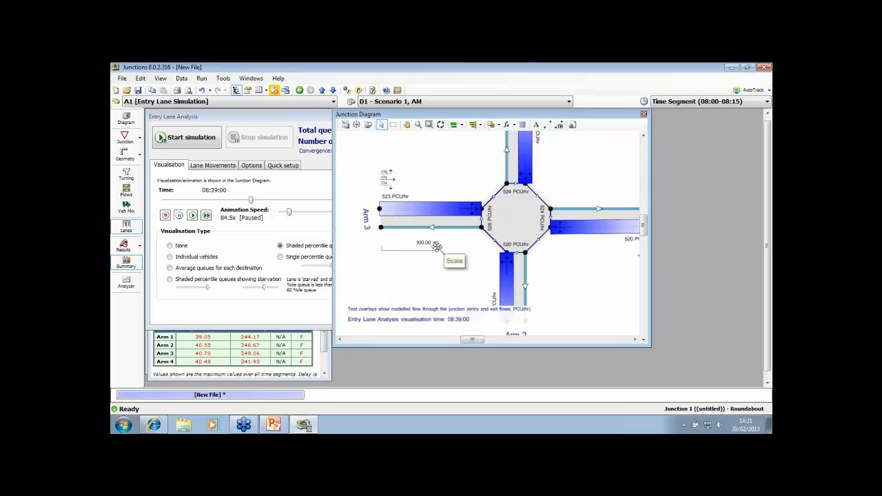
left_click_drag(431, 244, 481, 246)
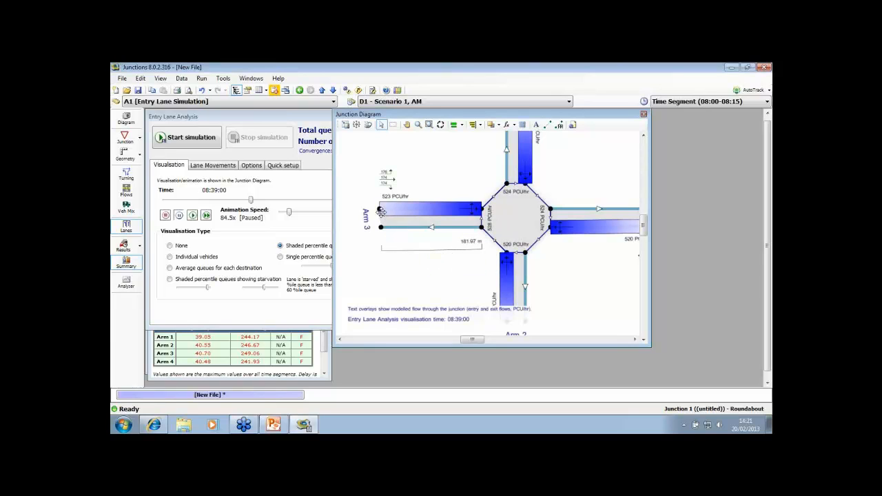
left_click_drag(379, 209, 360, 209)
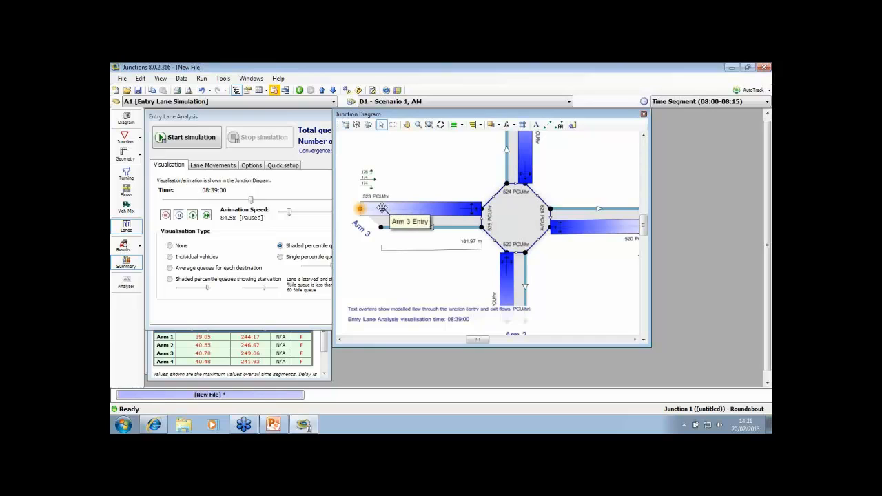
left_click_drag(360, 209, 380, 208)
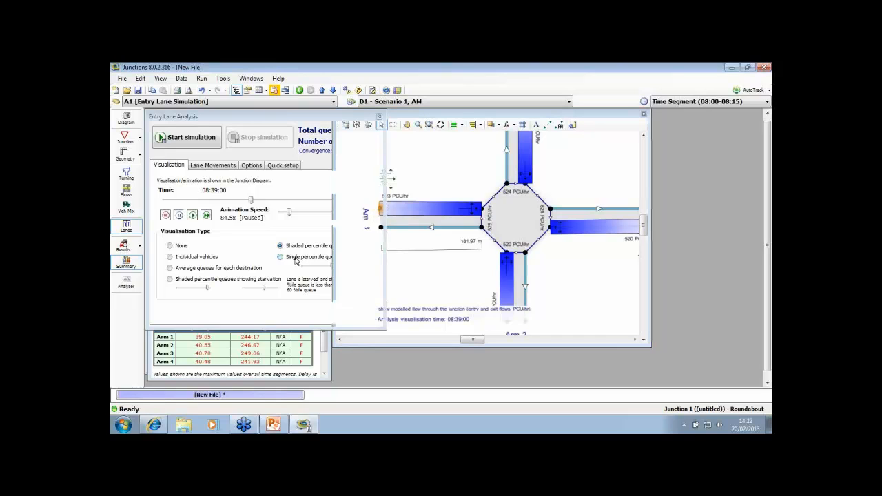
Show single percentile queues at 75% with the visualisation time at 08:56:10 and view them on all arms
left_click(297, 260)
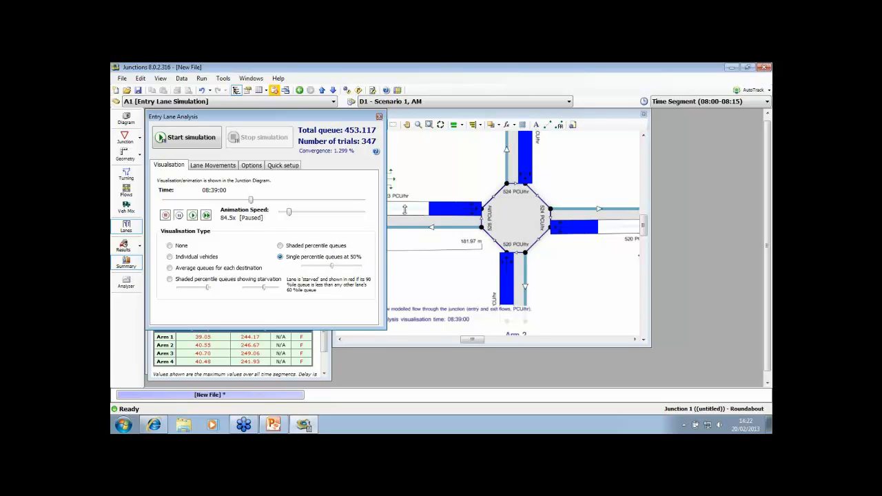
left_click_drag(333, 268, 349, 270)
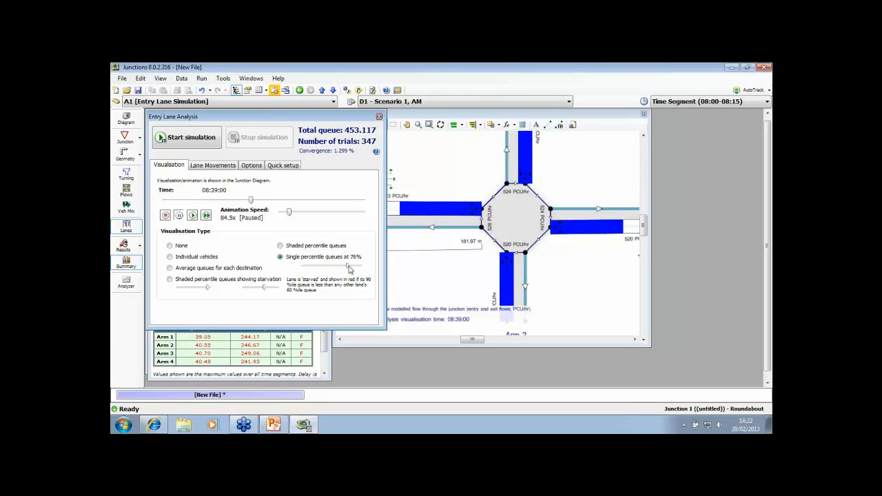
left_click_drag(252, 200, 290, 202)
scroll(445, 177, "down", 3)
left_click(419, 186)
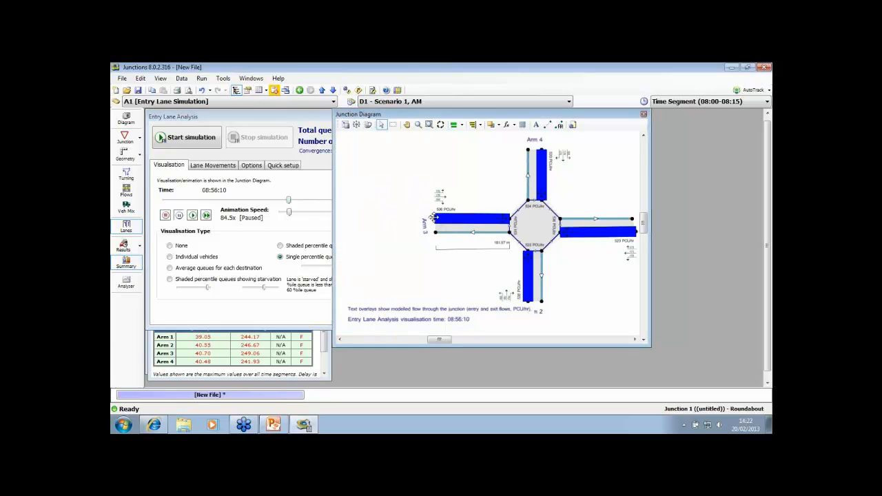
Lengthen Arm 3 away from the roundabout and stretch the scale bar along its blue queue to measure the queue's length
left_click_drag(435, 232, 377, 233)
scroll(448, 250, "up", 3)
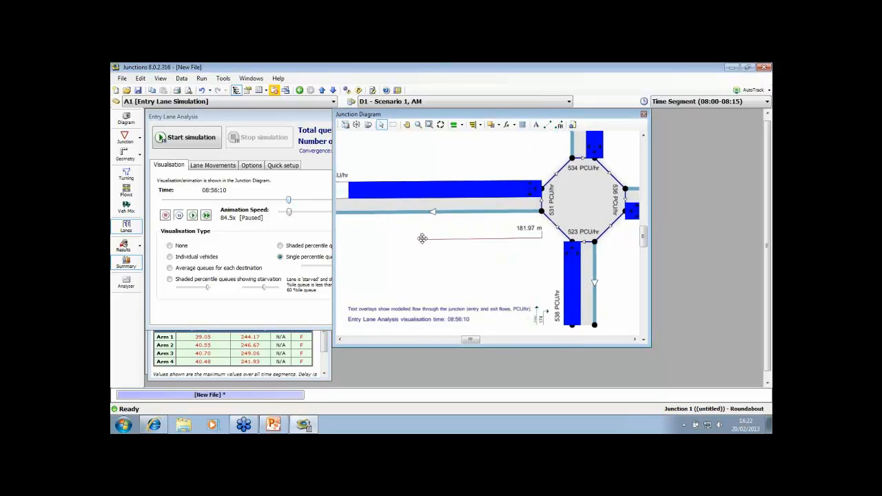
left_click_drag(421, 237, 350, 235)
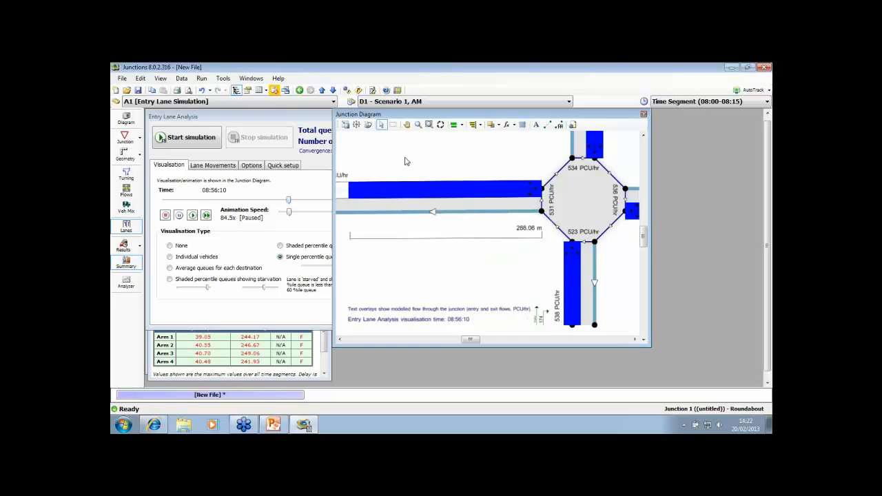
left_click_drag(405, 162, 421, 161)
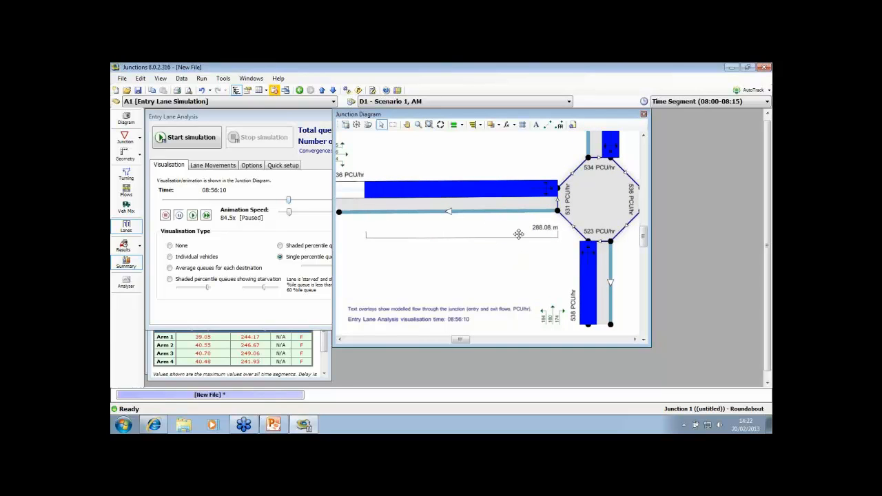
mouse_move(366, 239)
left_mouse_down()
mouse_move(356, 237)
mouse_move(370, 238)
left_mouse_up()
Set the queue visualisation type to None
left_click(296, 116)
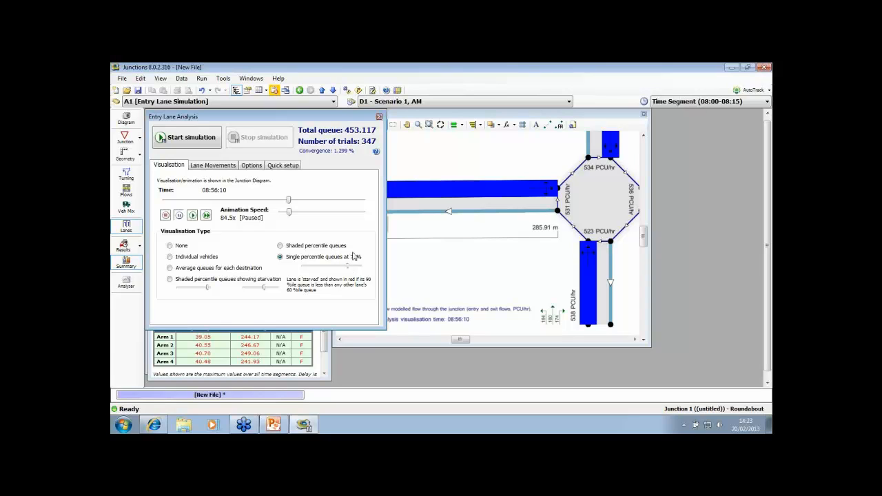
left_click(170, 245)
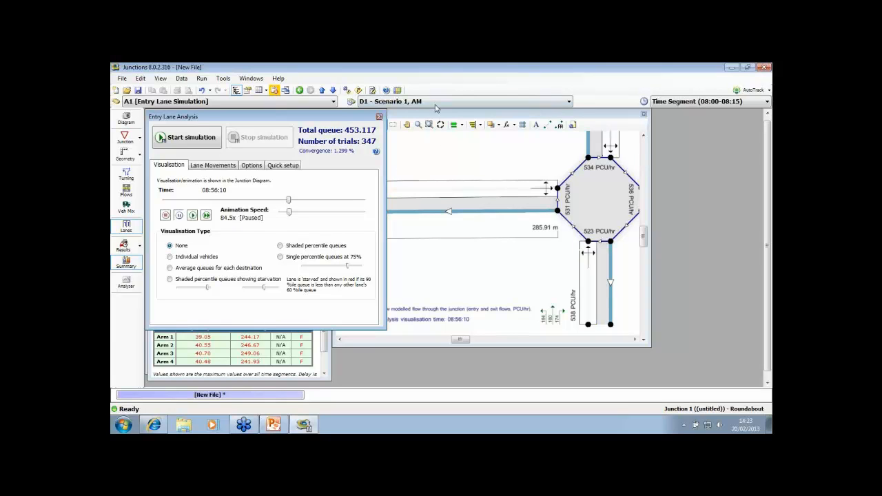
scroll(410, 167, "down", 2)
Shorten the scale bar to about 69 m clear of Arm 3, and shorten Arm 3 by moving its outer ends towards the roundabout
left_click(461, 244)
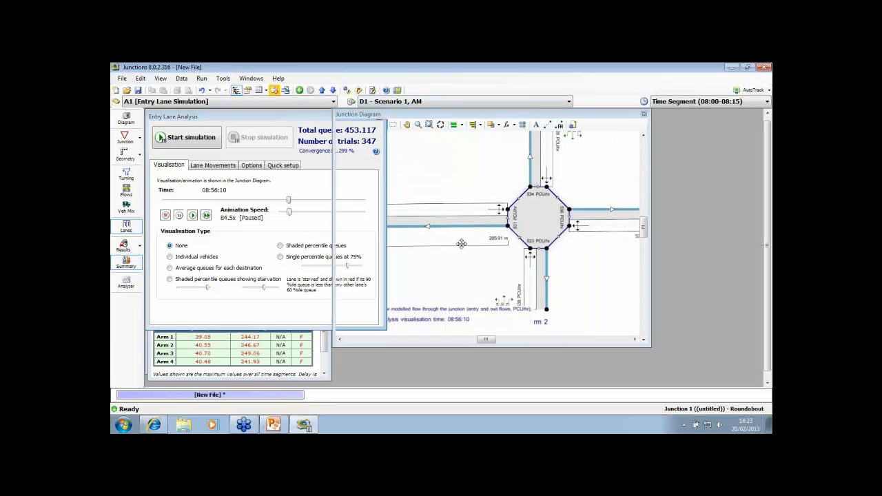
left_click_drag(507, 243, 396, 281)
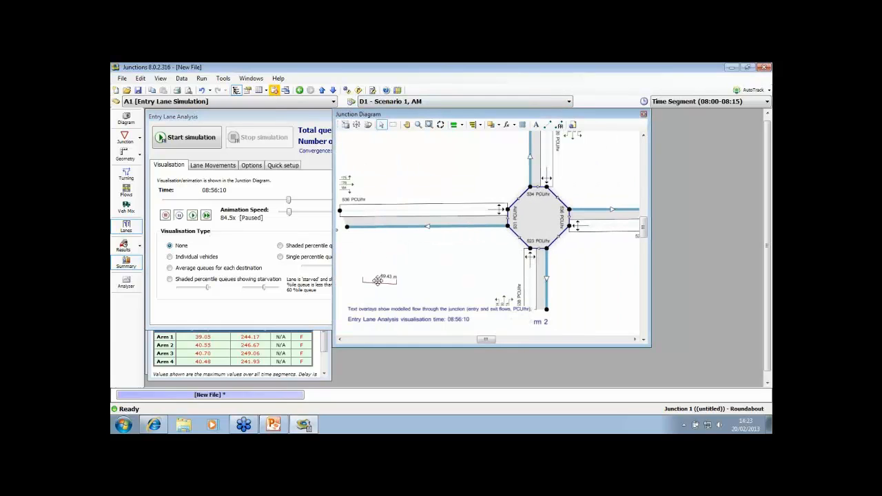
left_click_drag(343, 210, 406, 229)
left_click_drag(488, 178, 431, 175)
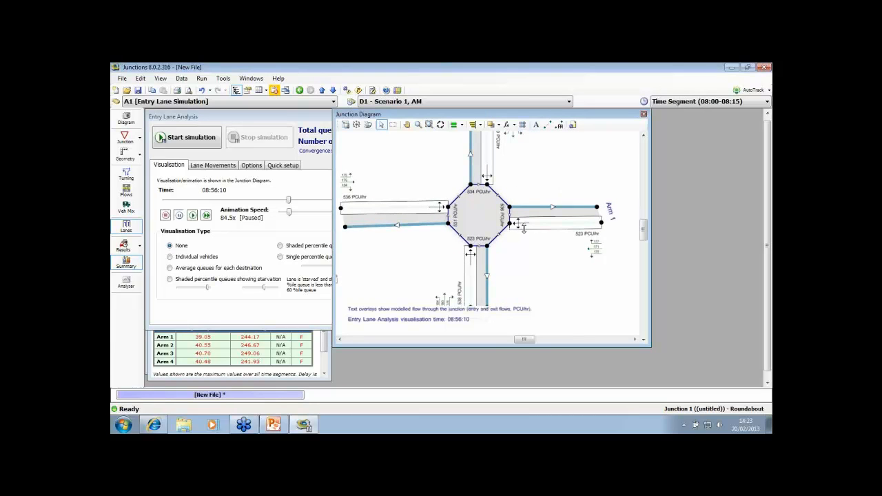
Move Arm 1's entry and exit further apart in the Junction Diagram
left_click(519, 223)
left_click_drag(529, 207, 533, 232)
left_click(536, 249)
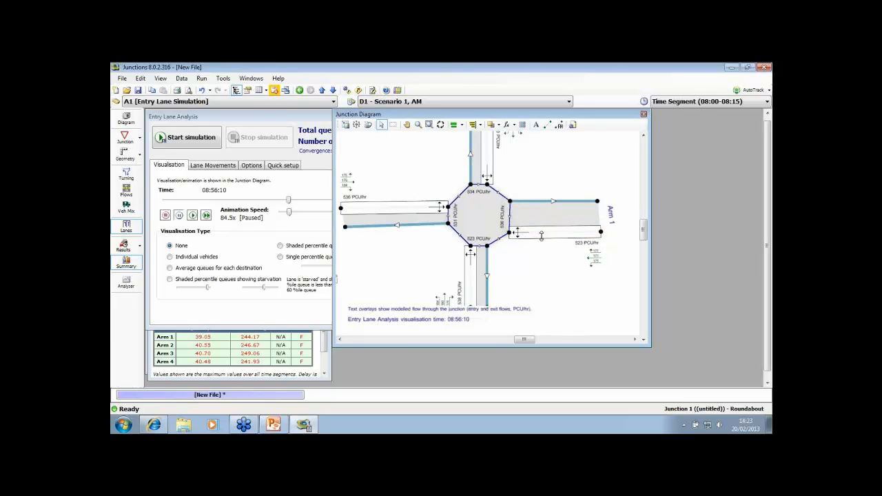
Add a second entry lane to Arm 1 and move the arm's exit further away from the entry lanes
right_click(542, 234)
left_click(559, 244)
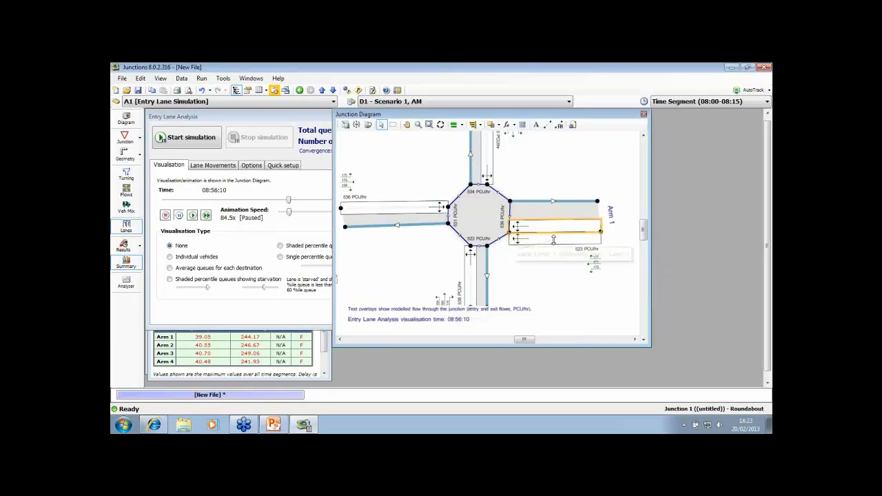
left_click(532, 199)
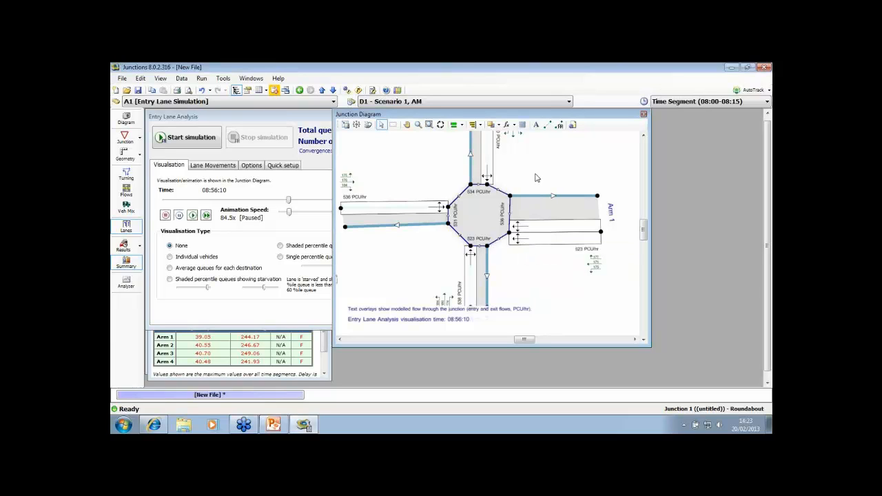
Remove the movement towards Arm 4 from Lane 1 of Arm 1's entry
left_click(558, 127)
left_click(486, 180)
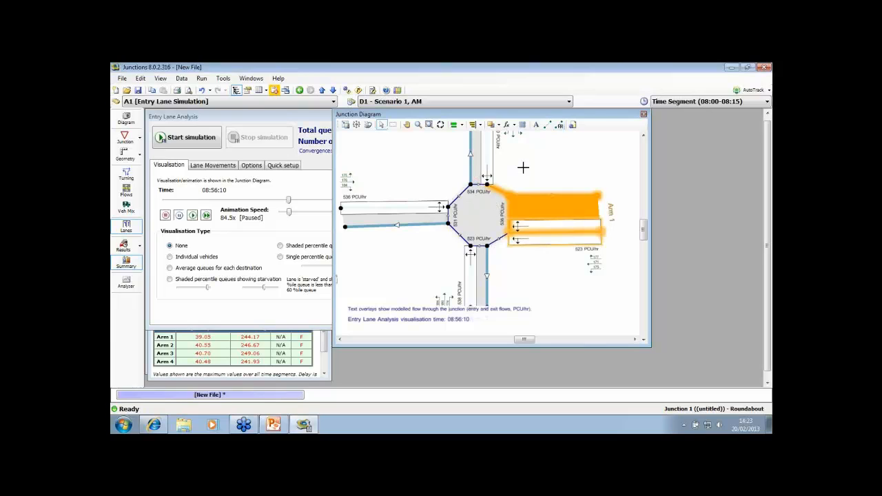
right_click(526, 260)
scroll(517, 251, "up", 3)
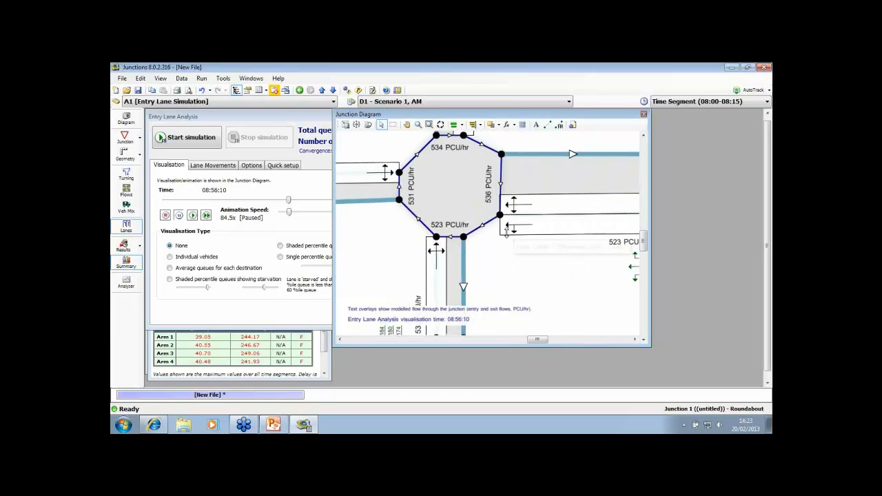
Restrict Lane 2 of Arm 1's entry to the Arm 4 movement by removing its movements to Arm 2 and Arm 3
left_click(560, 125)
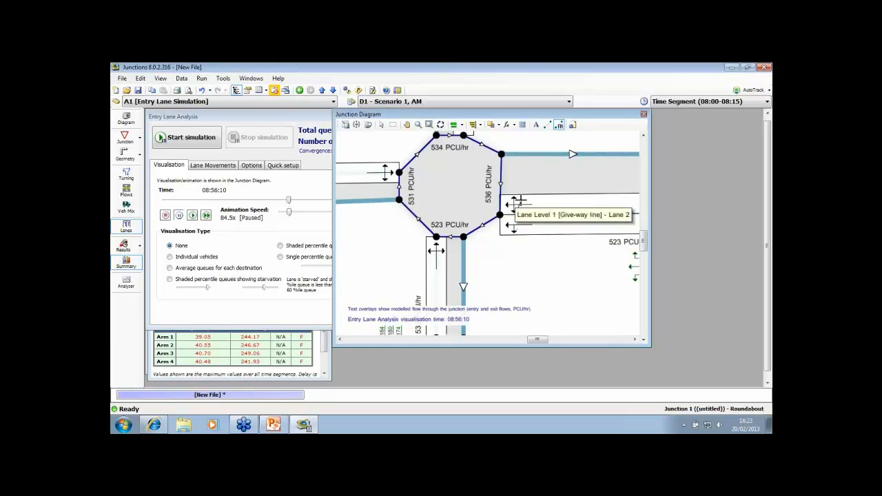
left_click_drag(476, 222, 453, 255)
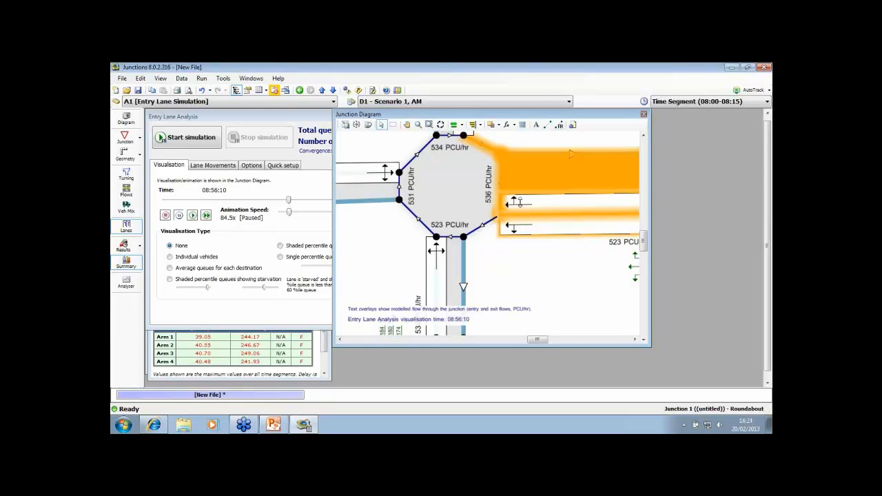
left_click(560, 125)
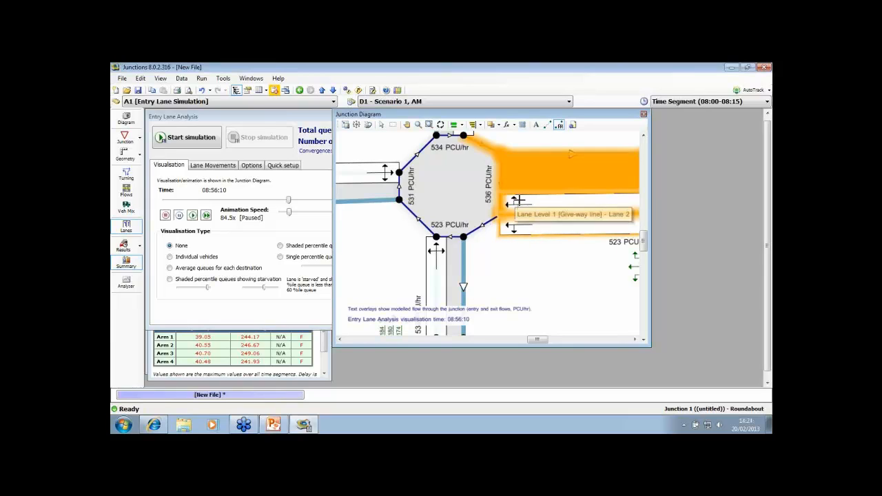
left_click_drag(513, 201, 390, 199)
left_click(516, 257)
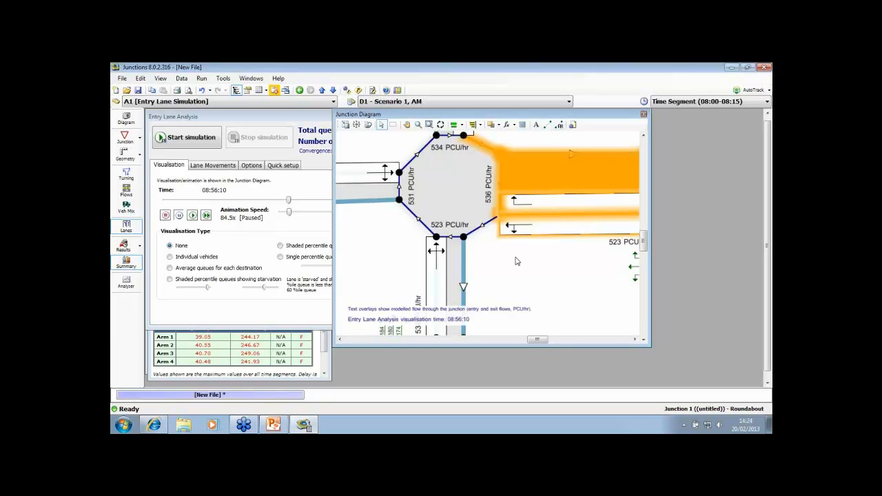
left_click(516, 258)
left_click_drag(533, 253, 501, 252)
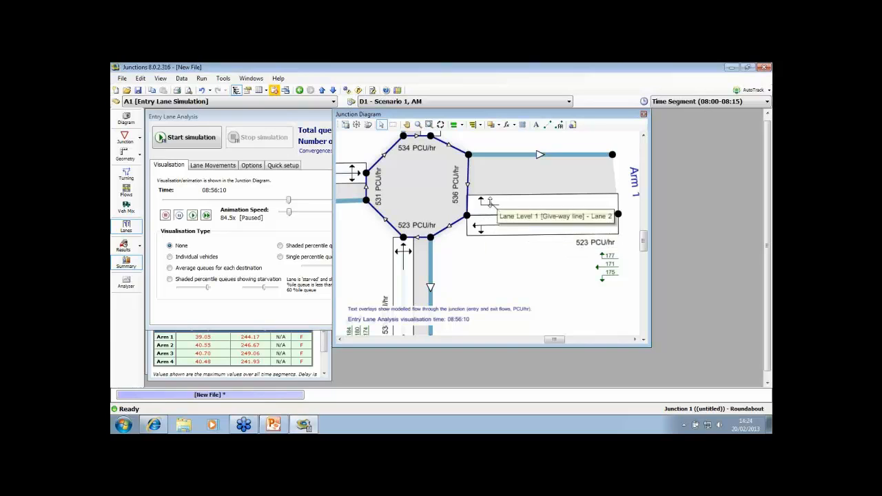
Run the entry lane simulation with the new lane movements and stop it
left_click(187, 137)
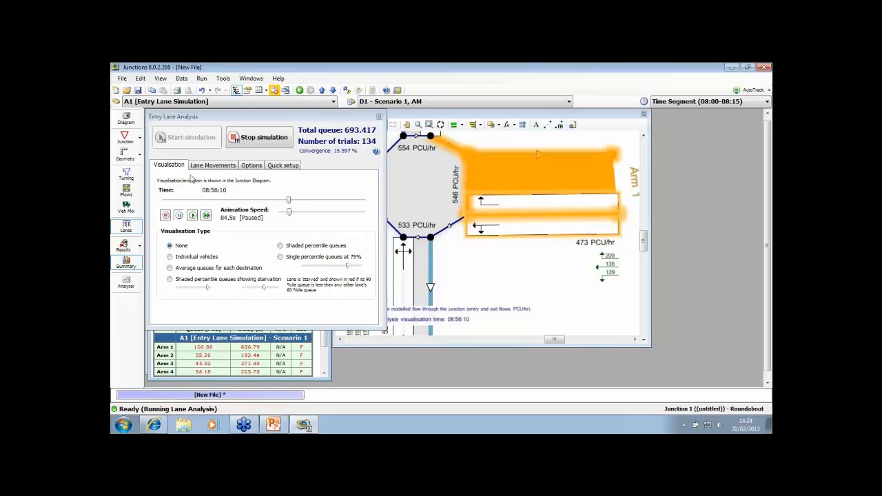
left_click(243, 141)
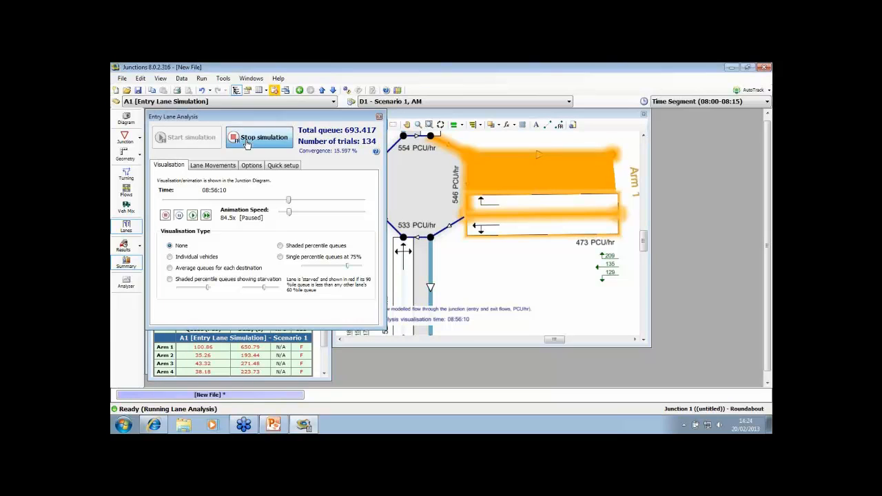
left_click(480, 293)
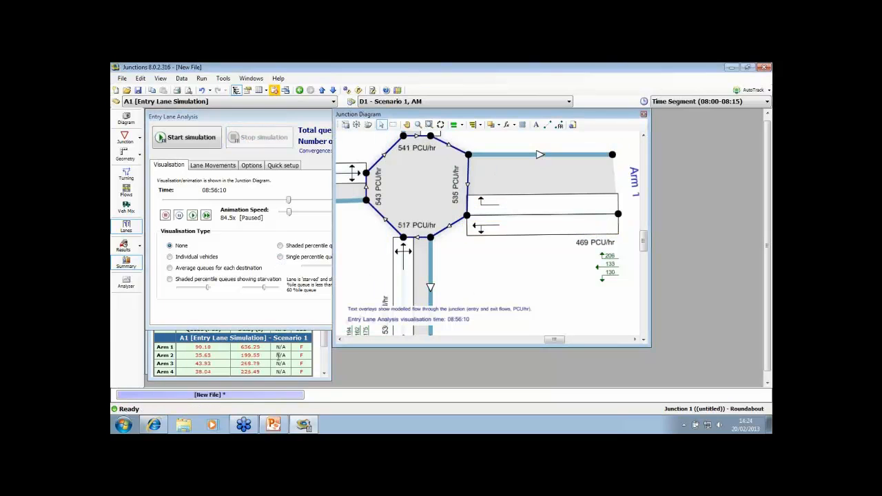
Examine Arm 1's queue and delay in the Summary Results and check the turning counts for the AM scenario
left_click(325, 346)
scroll(224, 350, "down", 1)
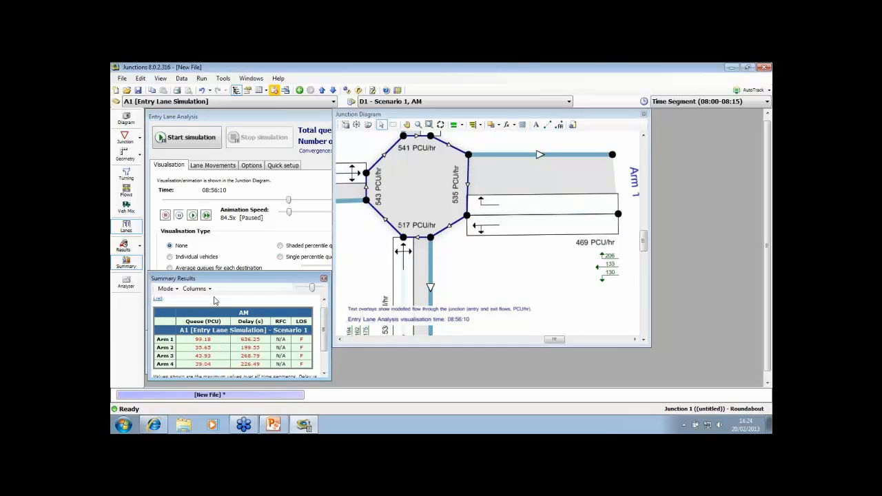
left_click_drag(218, 281, 220, 284)
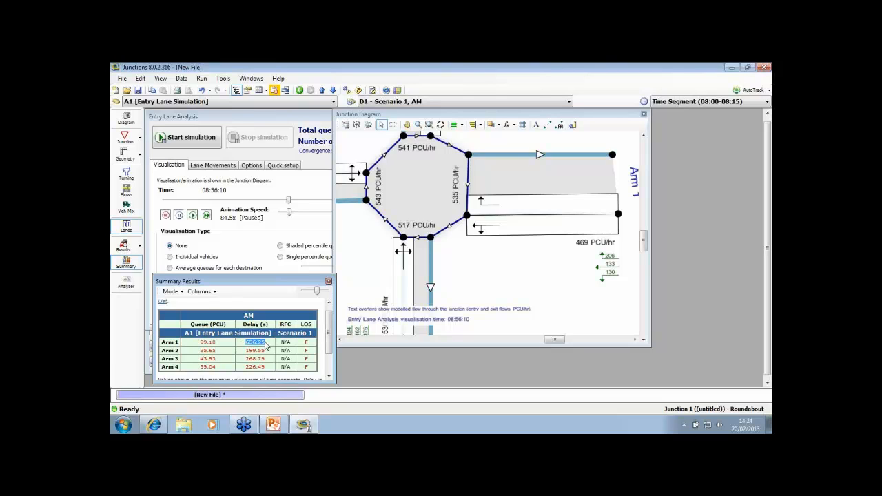
left_click(128, 175)
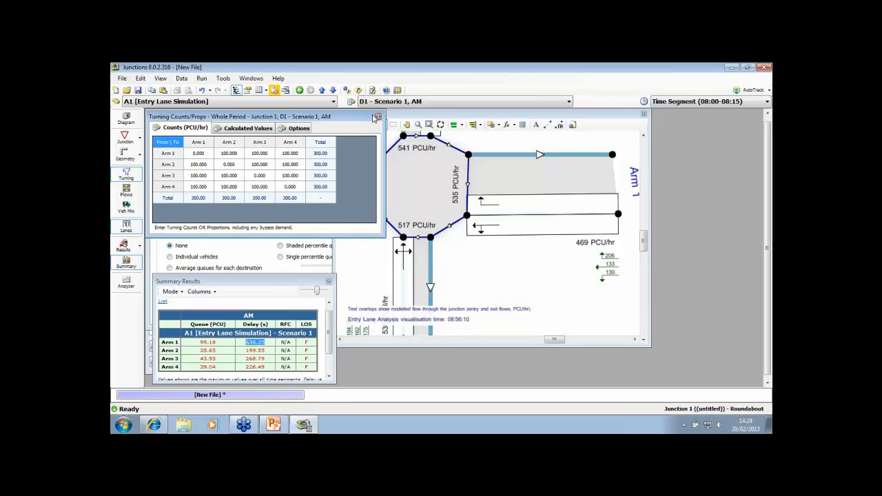
left_click(378, 118)
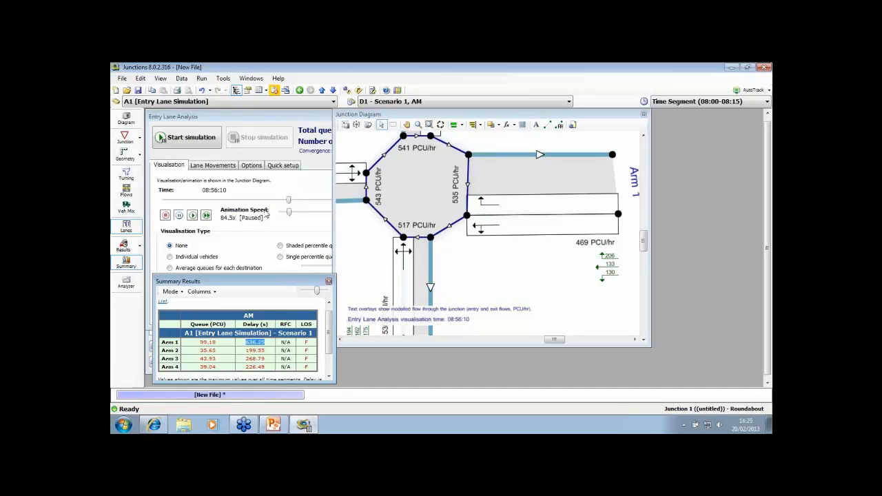
Show individual vehicles and replay the animation from about 08:12 at 117.5x speed
left_click(170, 257)
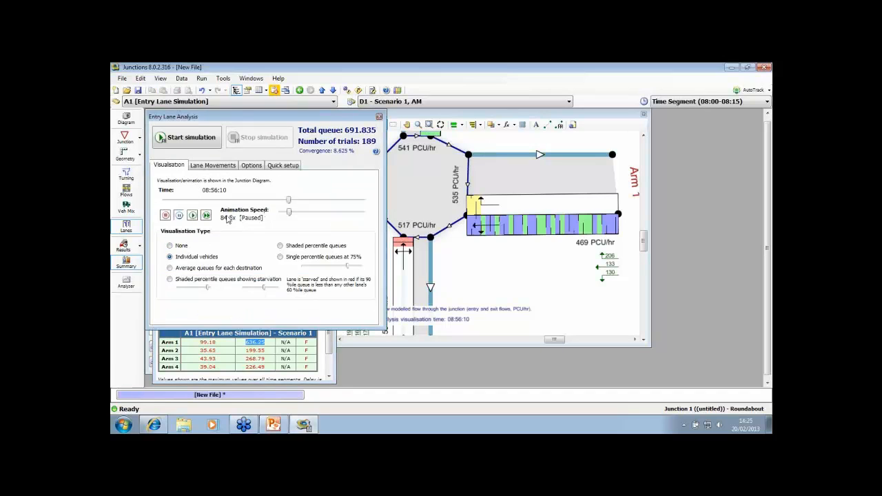
scroll(482, 259, "down", 1)
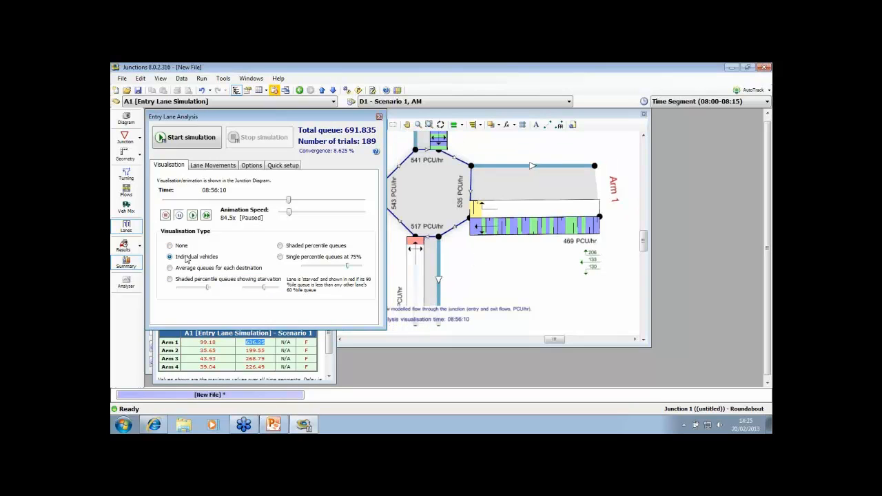
left_click_drag(288, 202, 190, 200)
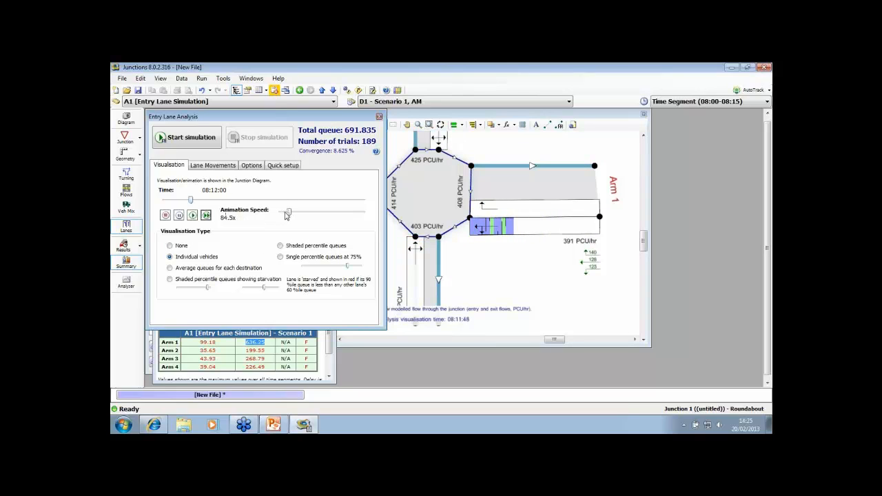
left_click_drag(287, 215, 293, 215)
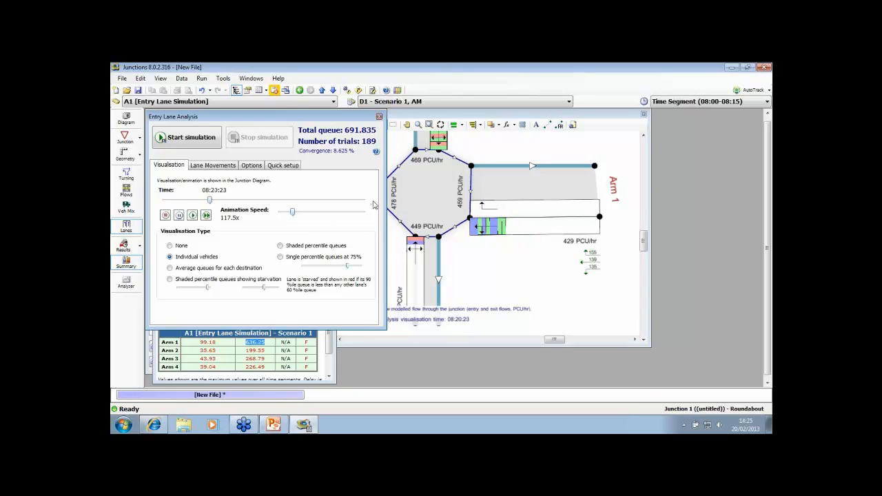
scroll(499, 145, "down", 2)
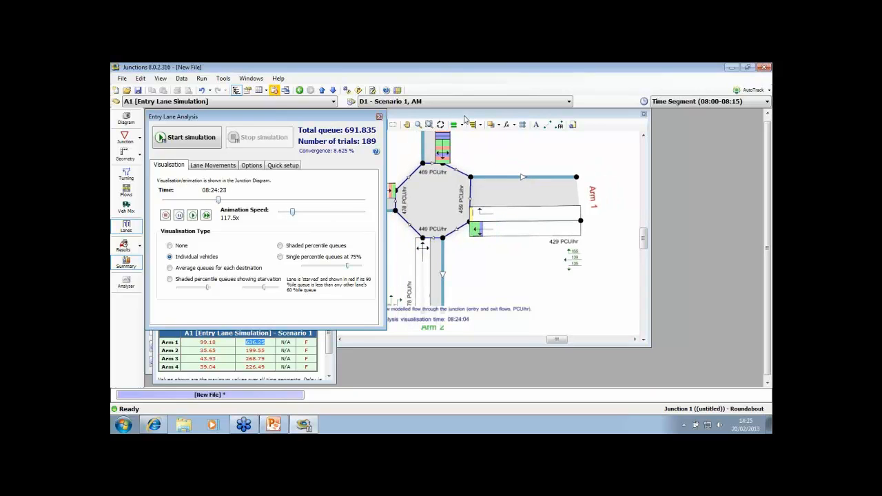
Watch how the vehicles queue in Arm 1's two entry lanes in the Junction Diagram over the modelled period
left_click(467, 115)
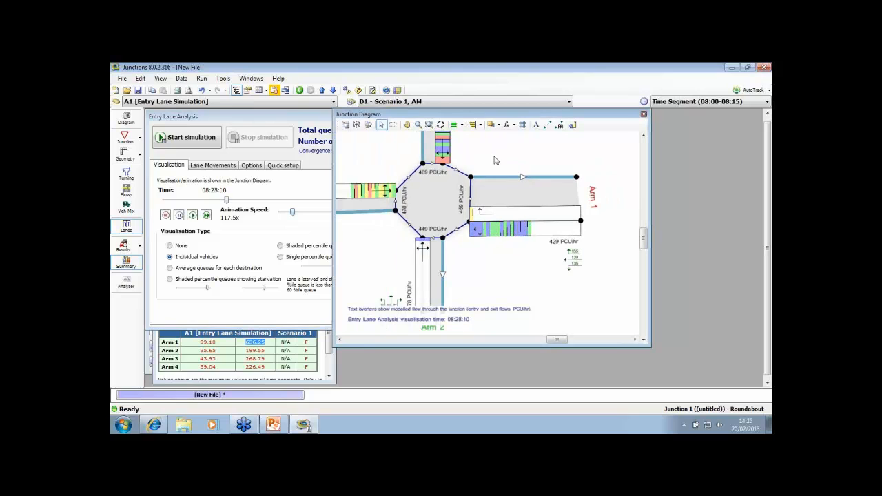
left_click_drag(497, 157, 530, 155)
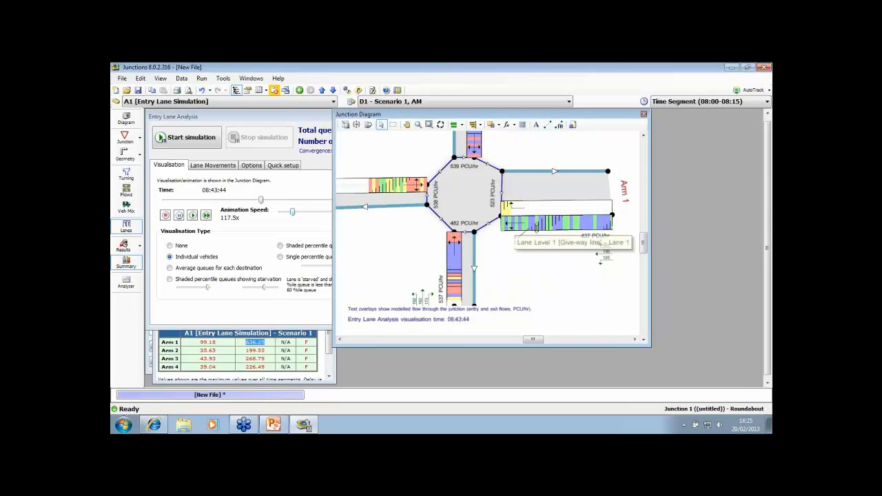
left_click(529, 206)
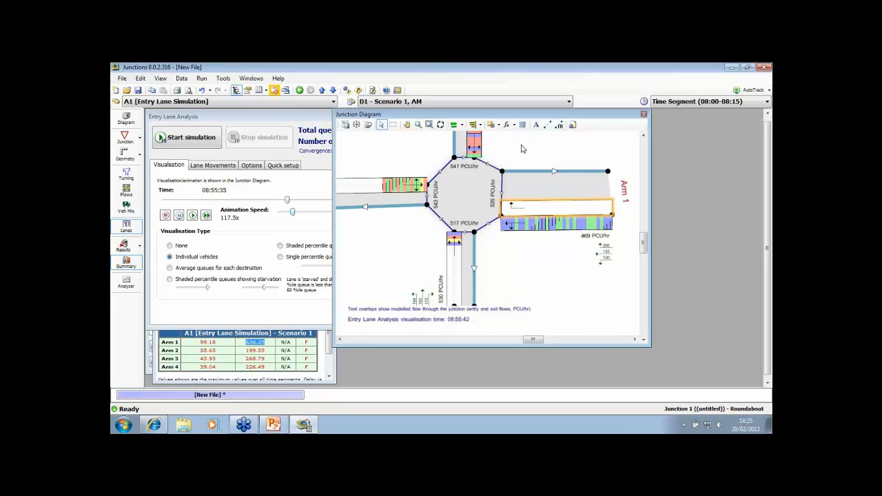
scroll(510, 151, "up", 3)
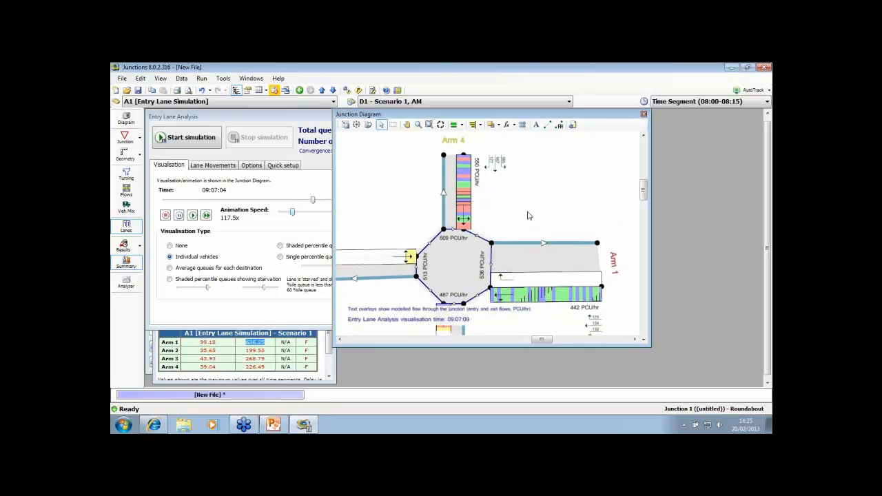
scroll(528, 213, "down", 3)
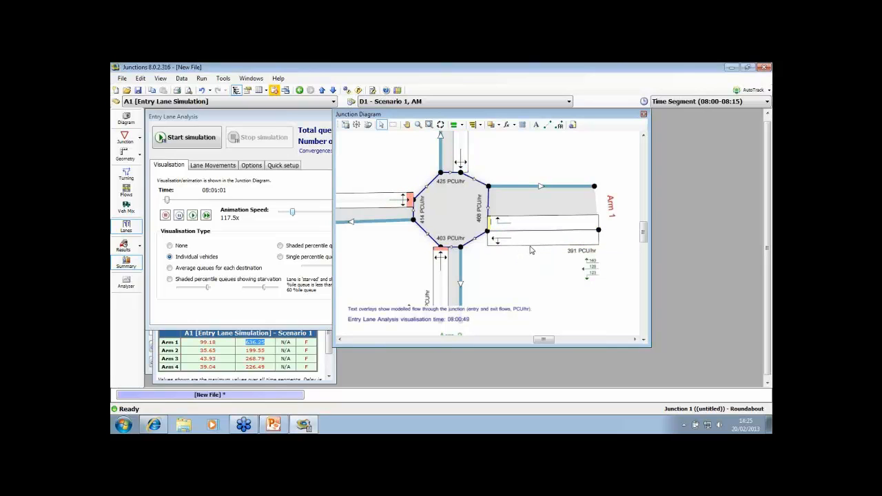
left_click_drag(172, 200, 237, 200)
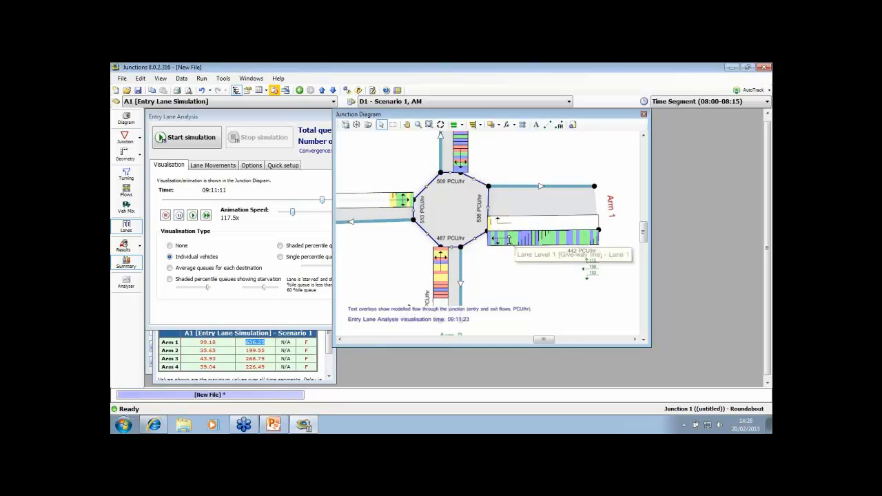
scroll(394, 171, "up", 2)
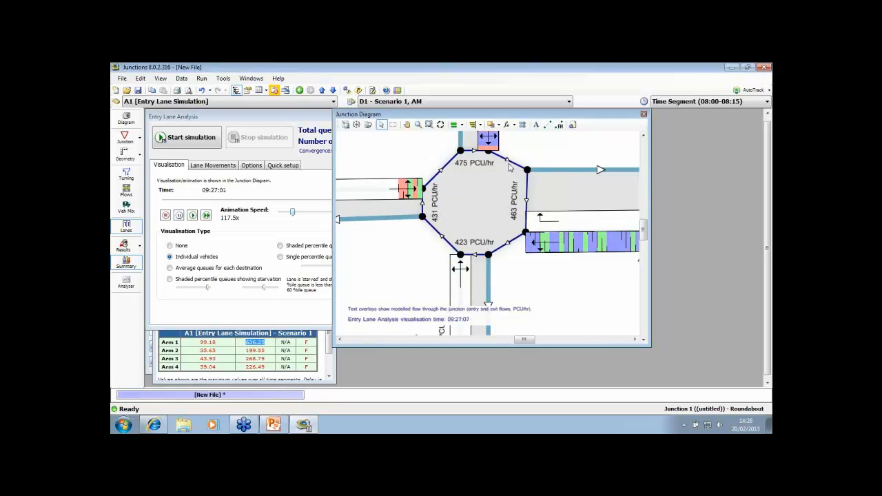
left_click_drag(557, 145, 502, 152)
scroll(501, 153, "down", 2)
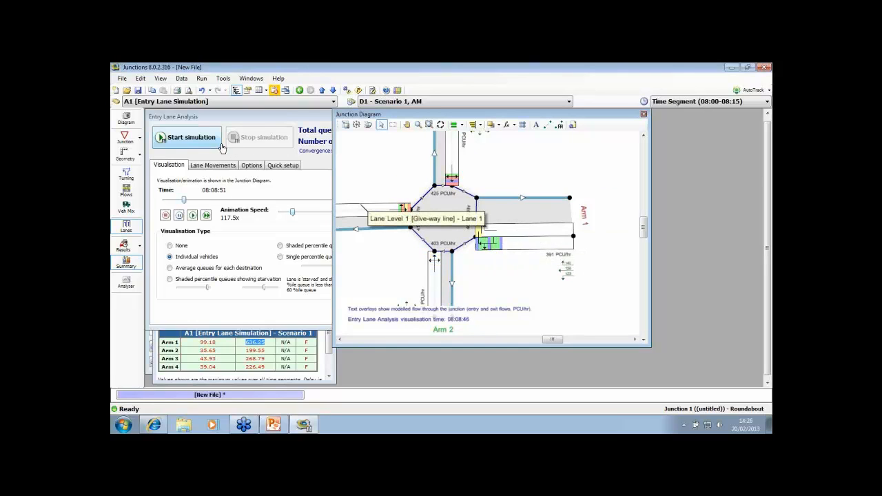
Set the visualisation type to None and stop the animation
left_click(178, 248)
left_click(166, 215)
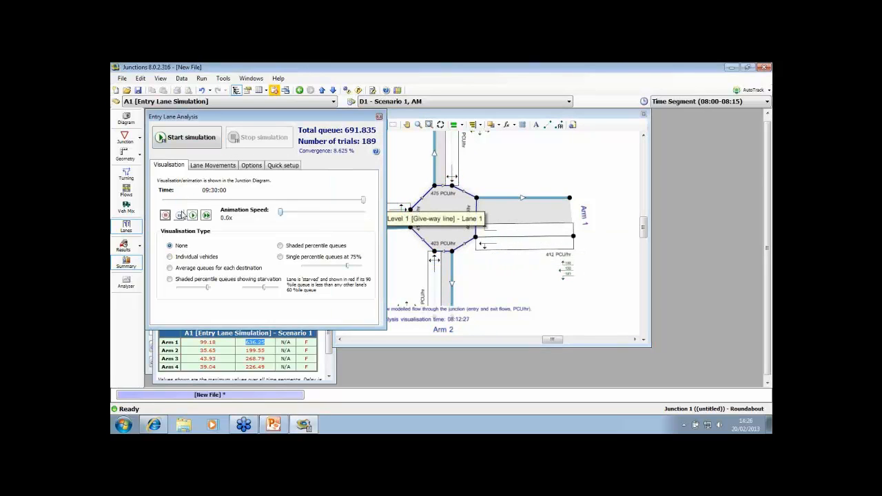
Move Arm 1's entry slightly further from its exit and add a third entry lane to the arm
left_click(504, 237)
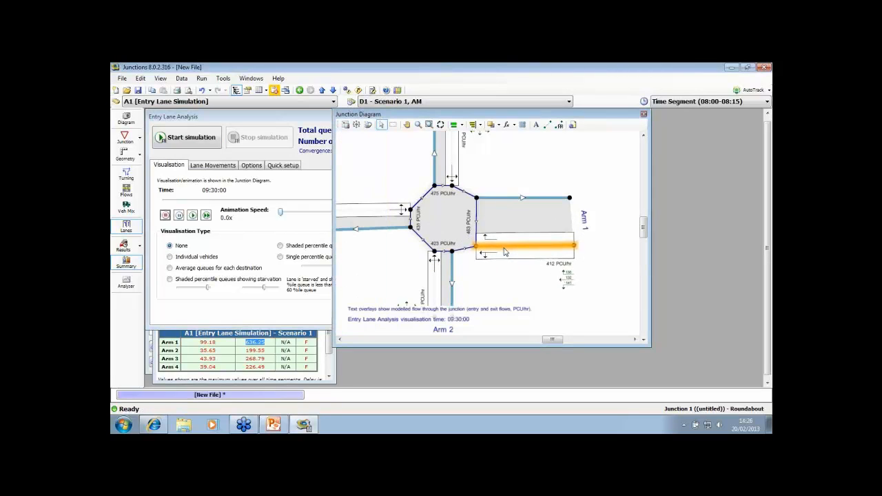
right_click(504, 237)
left_click(531, 241)
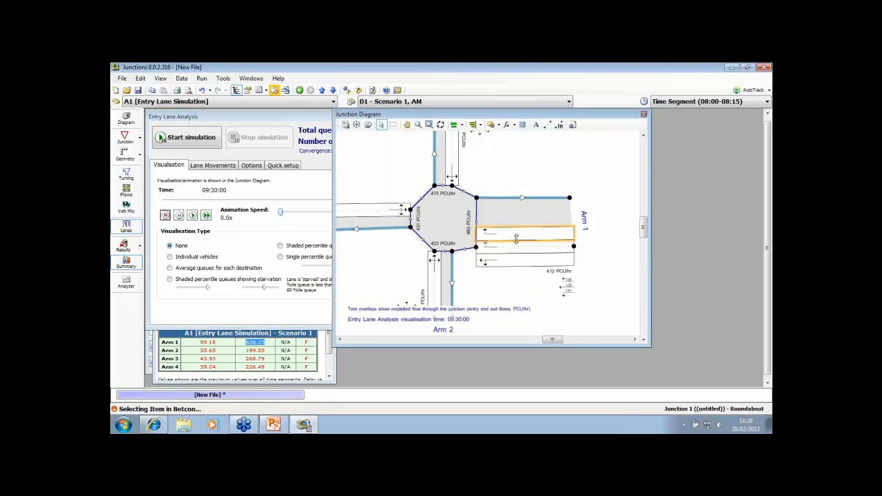
Set Arm 1's middle entry lane to serve only the movement to Arm 3
left_click(559, 124)
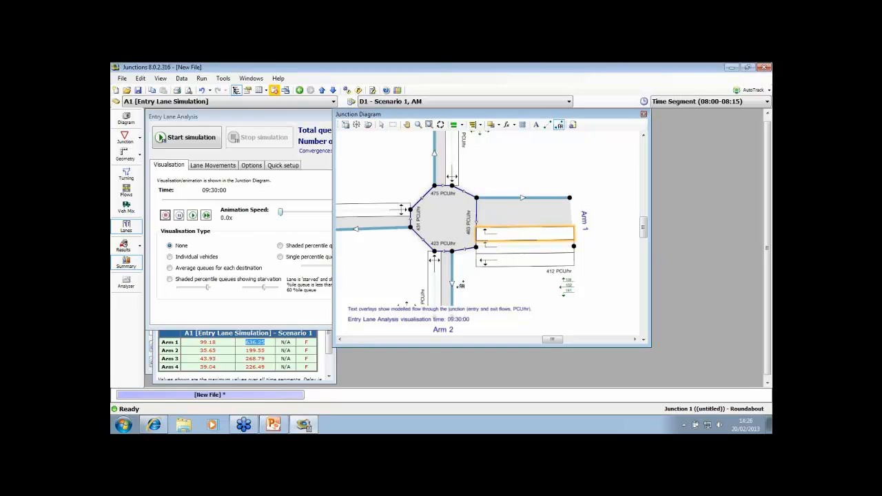
left_click_drag(489, 246, 400, 221)
left_click_drag(489, 247, 450, 180)
Add another lane level to Arm 1's entry and delete it again
right_click(546, 244)
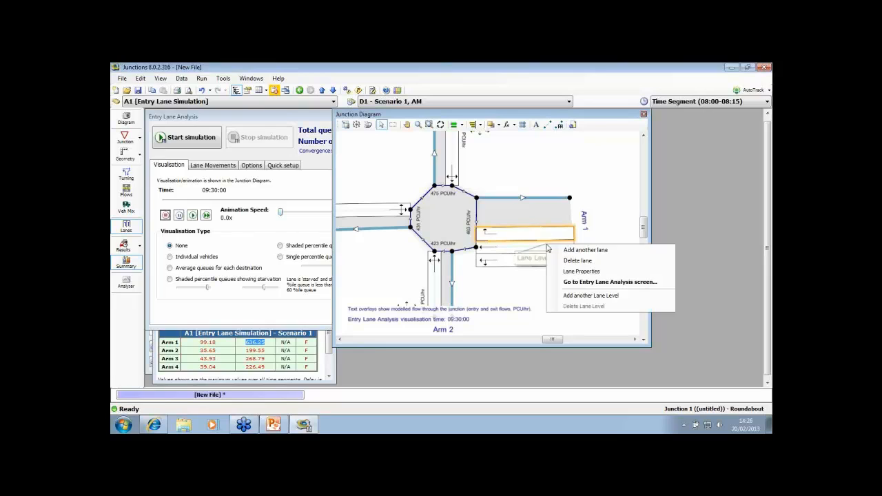
left_click(576, 296)
right_click(537, 230)
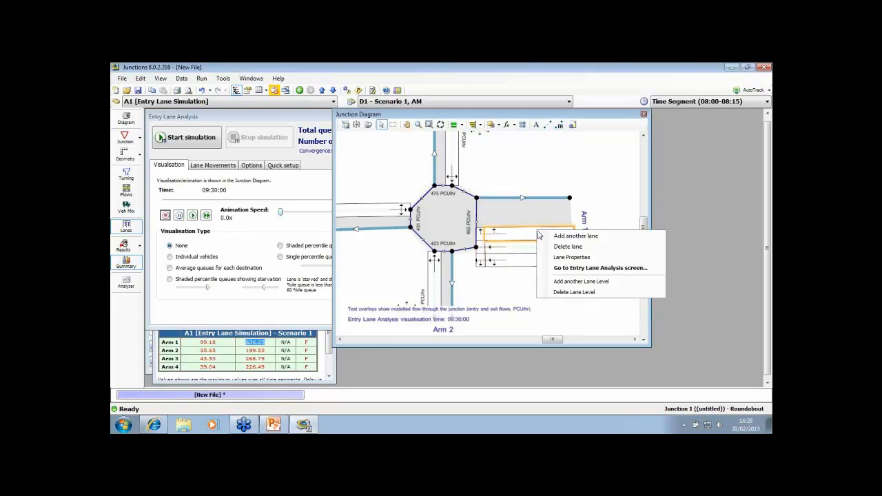
left_click(556, 292)
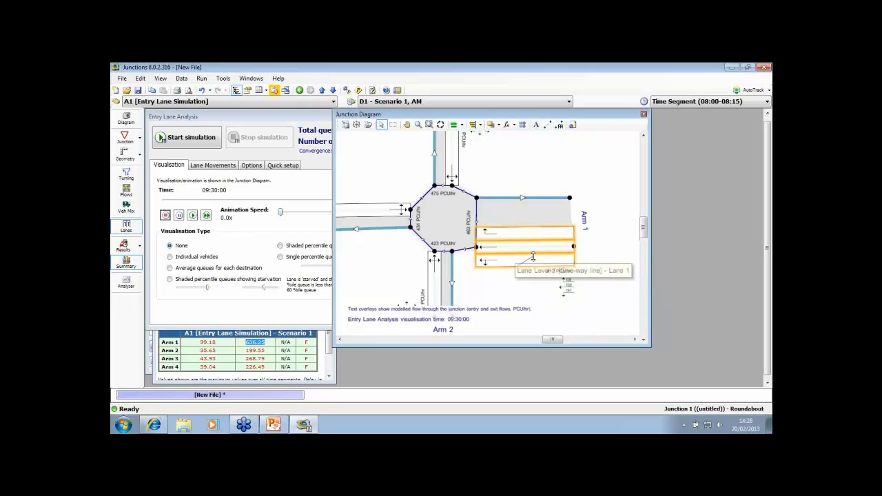
Delete Lane 1 from Arm 1's entry, keeping the Arm 3 and Arm 4 lanes
right_click(535, 259)
left_click(564, 274)
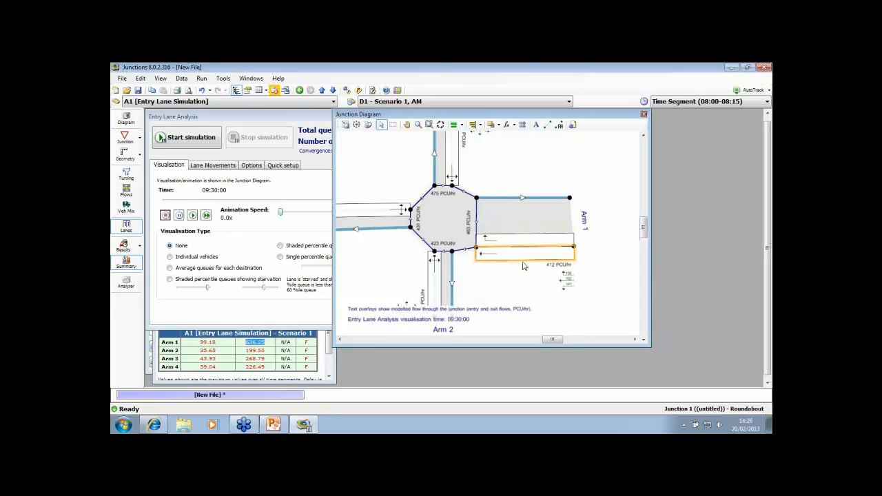
Add a second lane level to Arm 1's entry and delete one of its lanes, keeping a single lane behind the give-way lanes
left_click(212, 167)
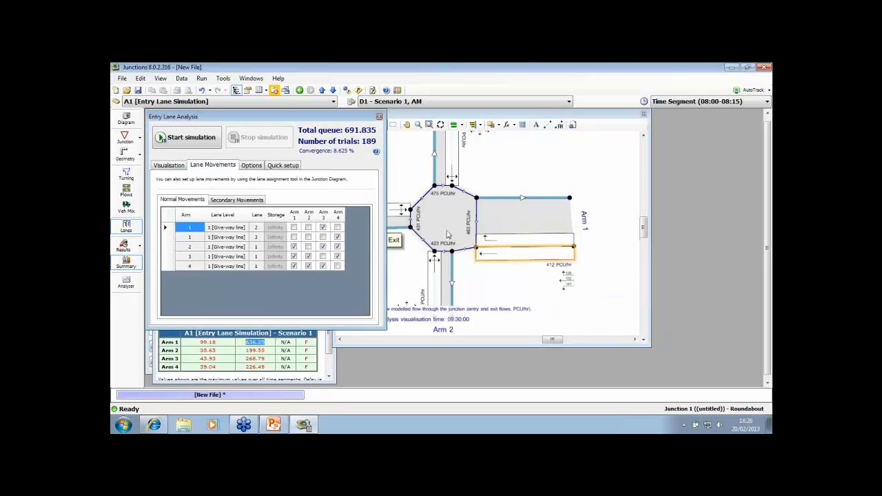
right_click(514, 239)
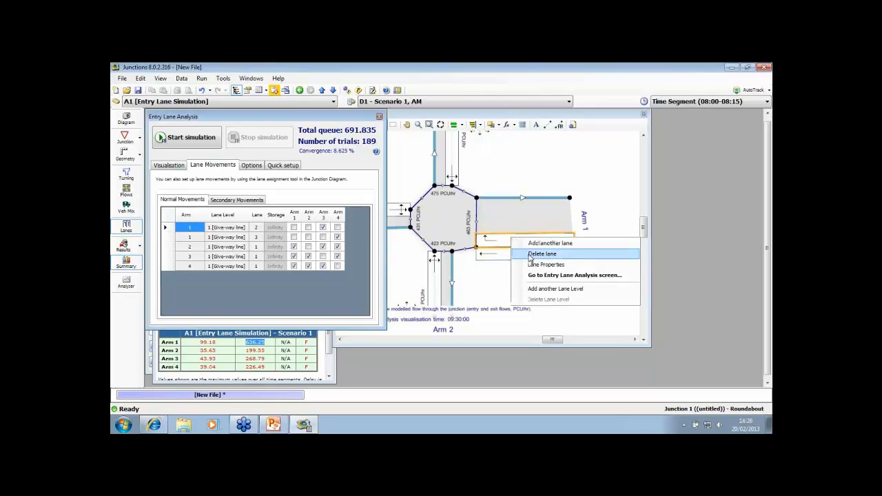
left_click(555, 289)
left_click(537, 253)
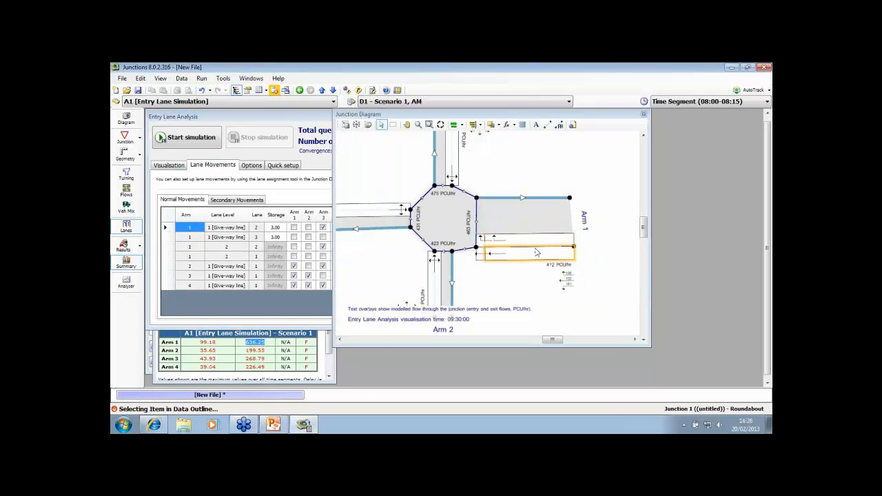
right_click(537, 253)
right_click(531, 239)
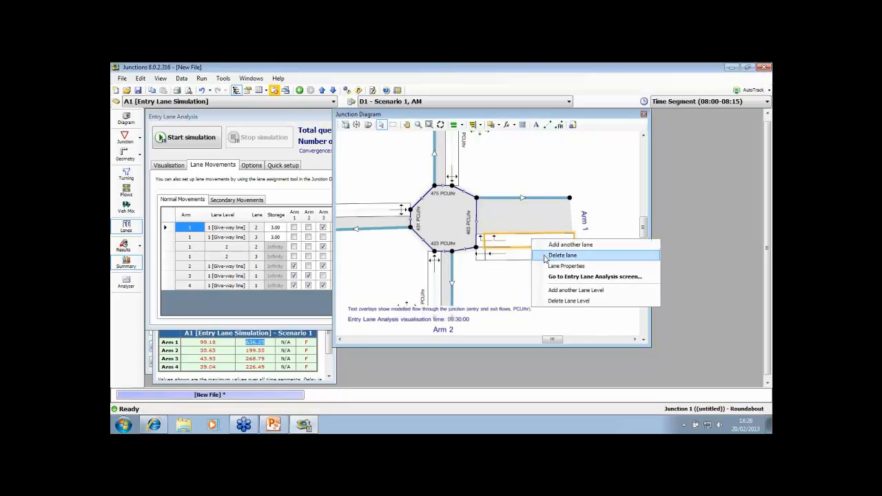
left_click(551, 254)
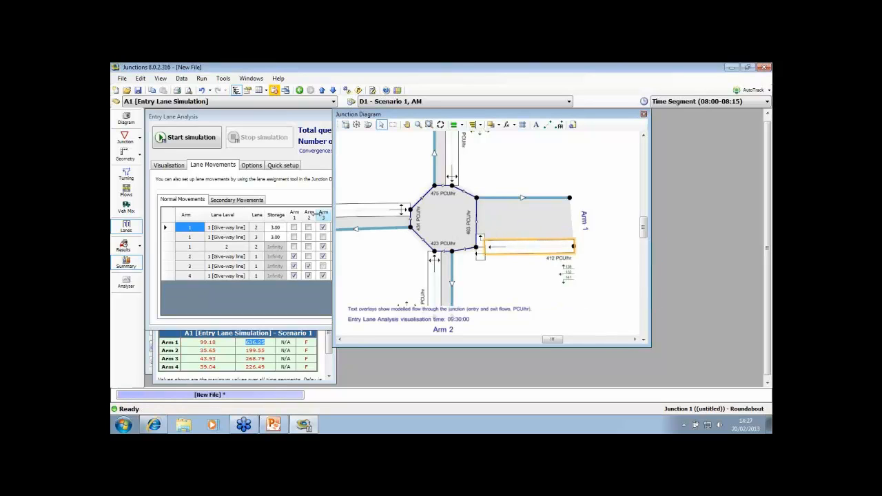
Set the storage of both Arm 1 give-way line lanes, Lane 2 and Lane 3, to 10
left_click(275, 228)
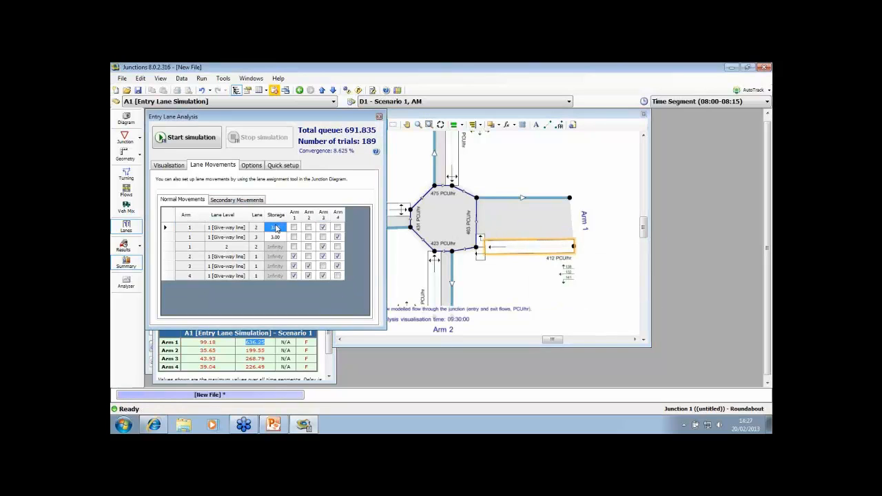
type("10")
left_click(279, 239)
type("10")
left_click(278, 229)
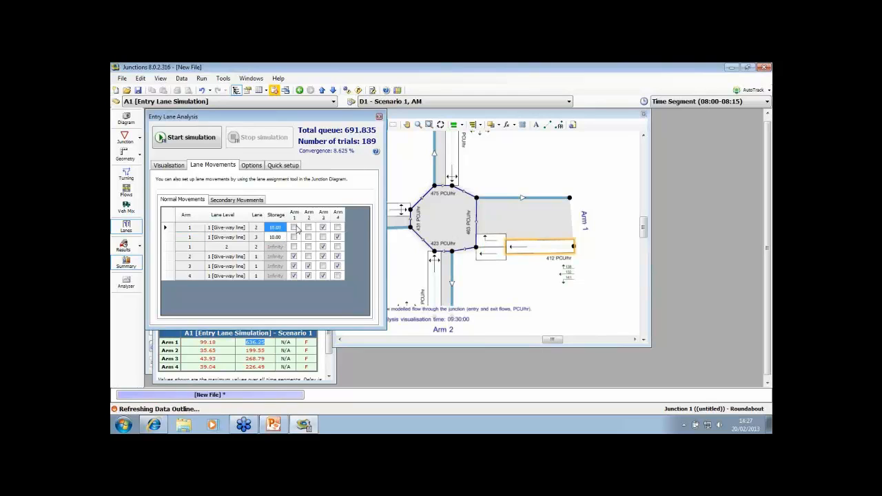
Assign movements to Arms 2, 3 and 4 to the single Level 2 lane on Arm 1 in the junction diagram
left_click(474, 162)
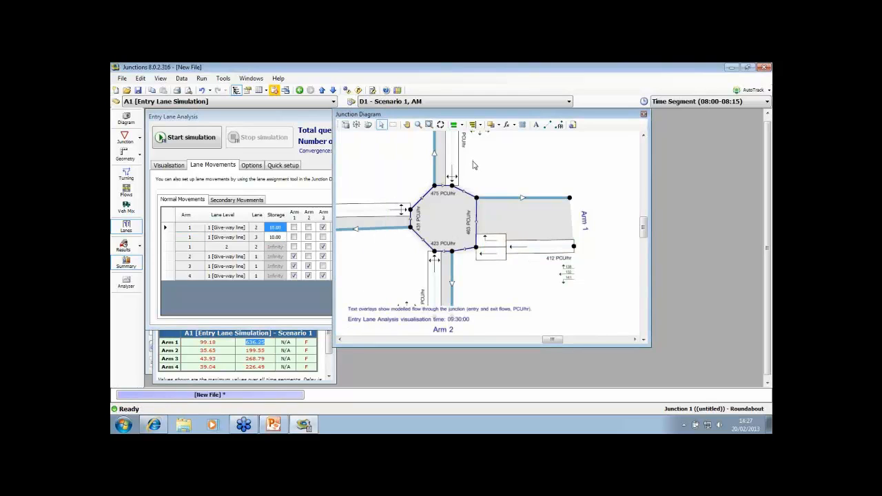
left_click(559, 125)
left_click(526, 257)
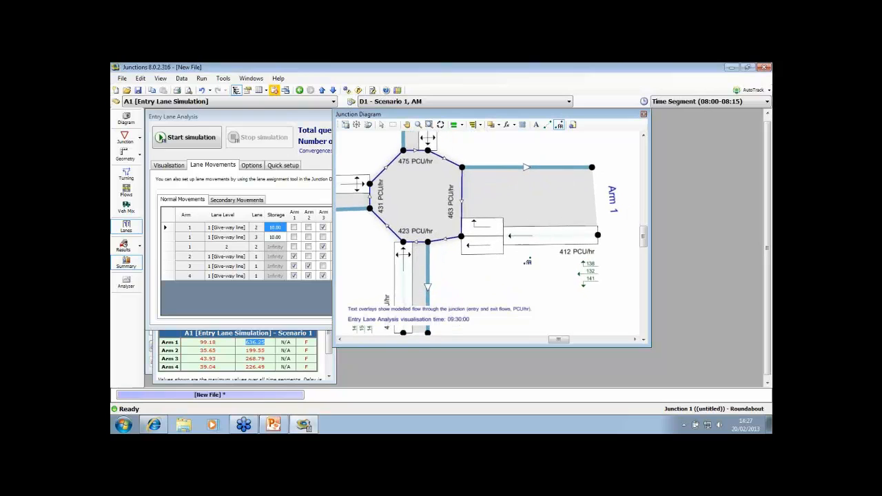
left_click_drag(479, 198, 411, 138)
left_click_drag(521, 253, 521, 251)
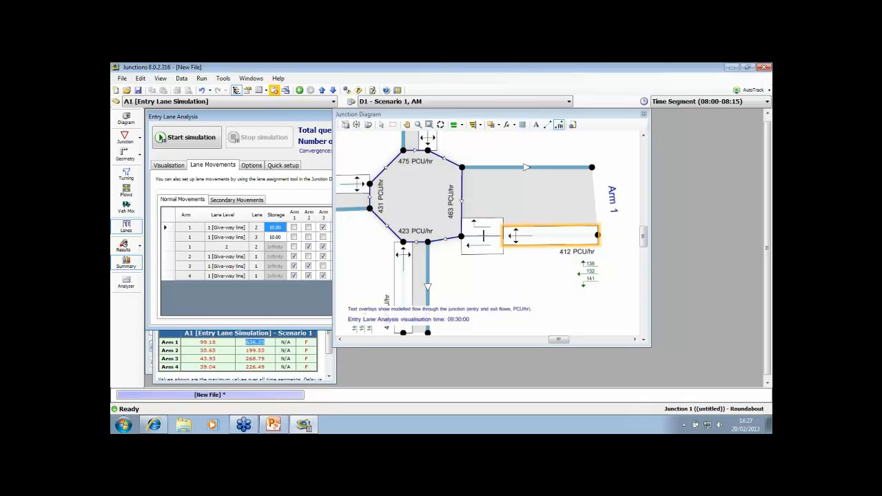
left_click(481, 189)
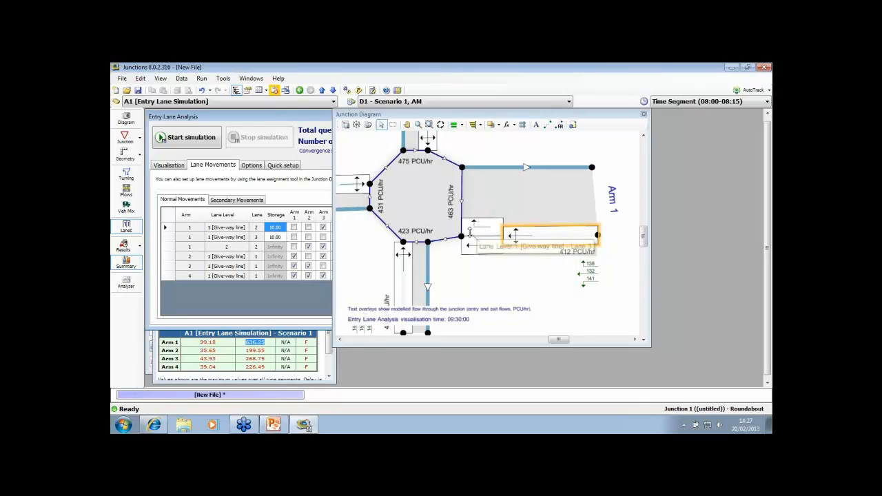
Run the entry lane simulation with the new Arm 1 layout and stop it
left_click(212, 145)
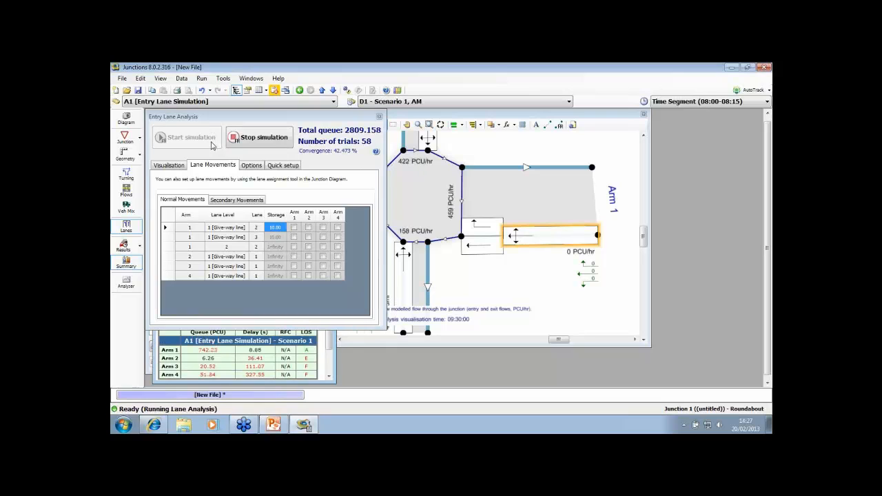
left_click(252, 140)
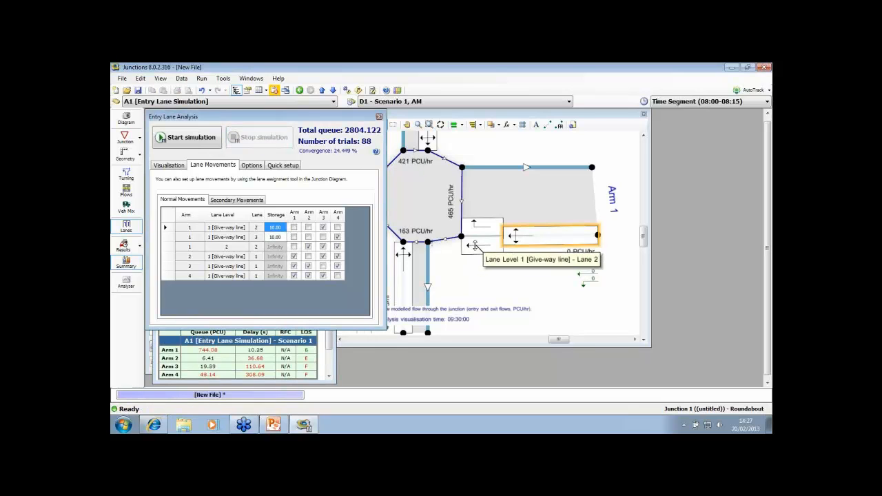
Assign the movement to Arm 2 to Arm 1's give-way Lane 2 alongside Arm 3, and check the task list
left_click(561, 133)
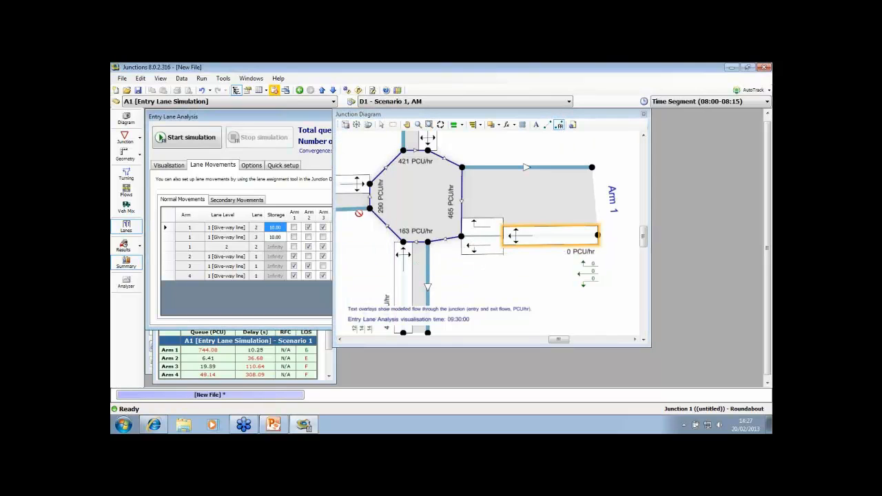
left_click(275, 90)
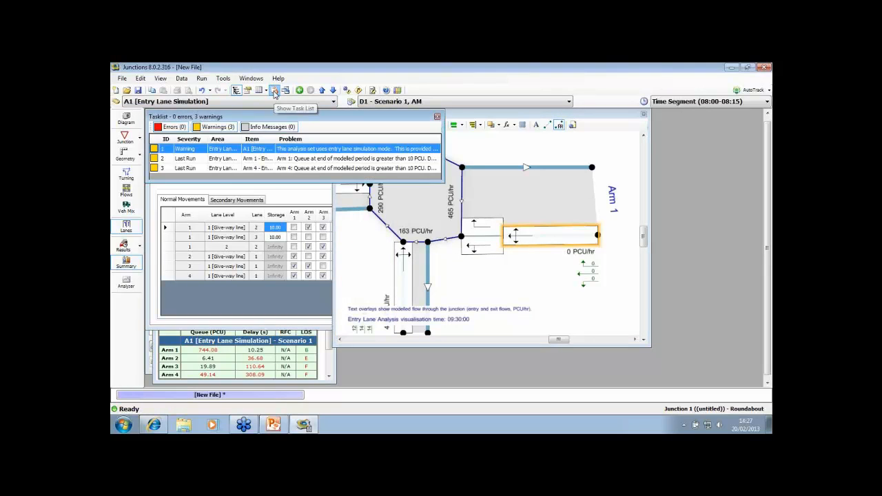
left_click(437, 118)
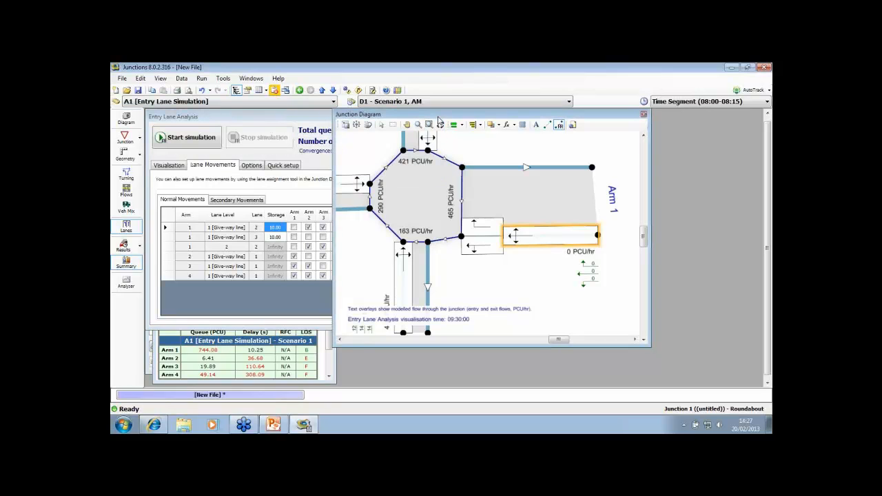
Rerun the lane simulation with the visualisation time moved to 08:24:39, and stop it after checking the summary results
left_click(192, 139)
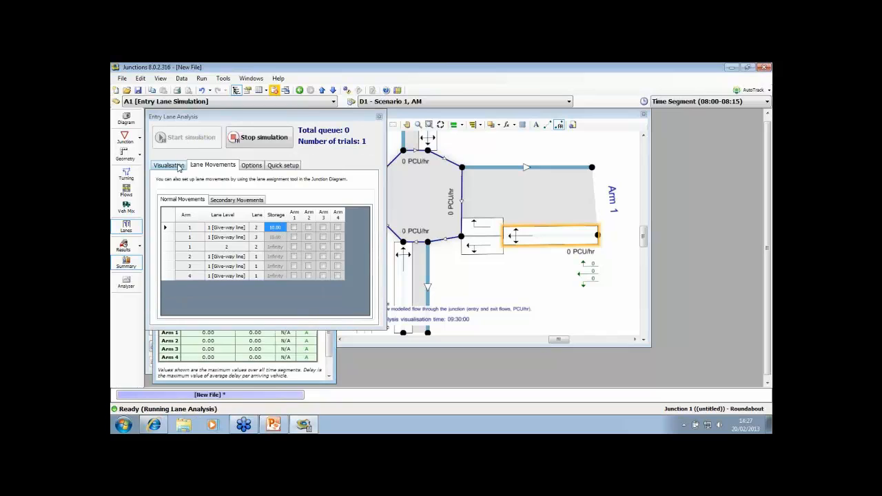
left_click(178, 166)
left_click_drag(365, 200, 221, 200)
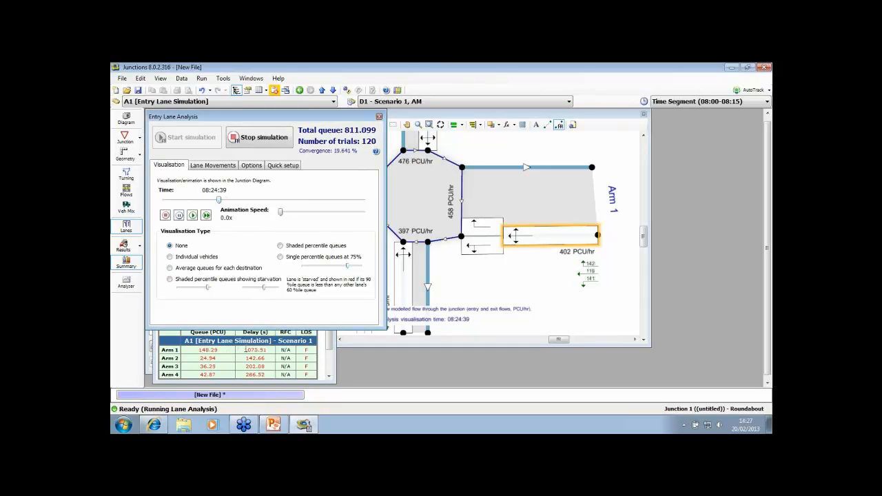
left_click(317, 332)
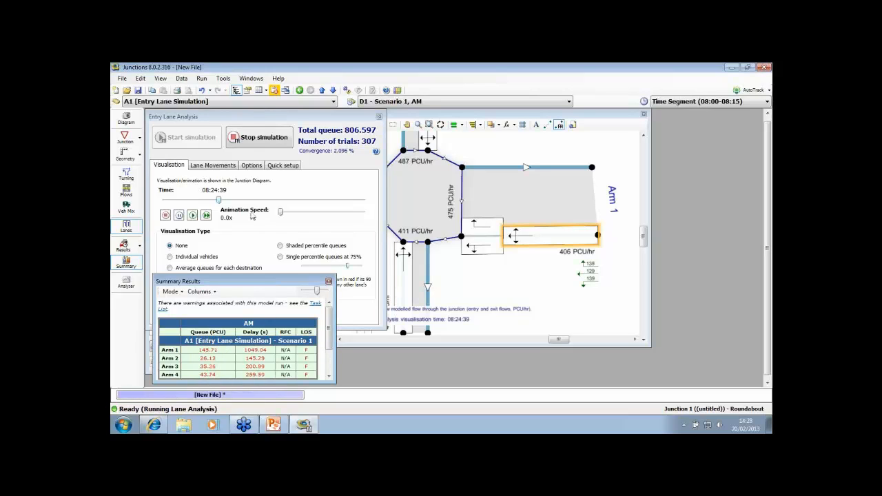
left_click(259, 137)
Visualise the queues as individual vehicles and advance the visualisation time to 08:40:03
left_click(197, 257)
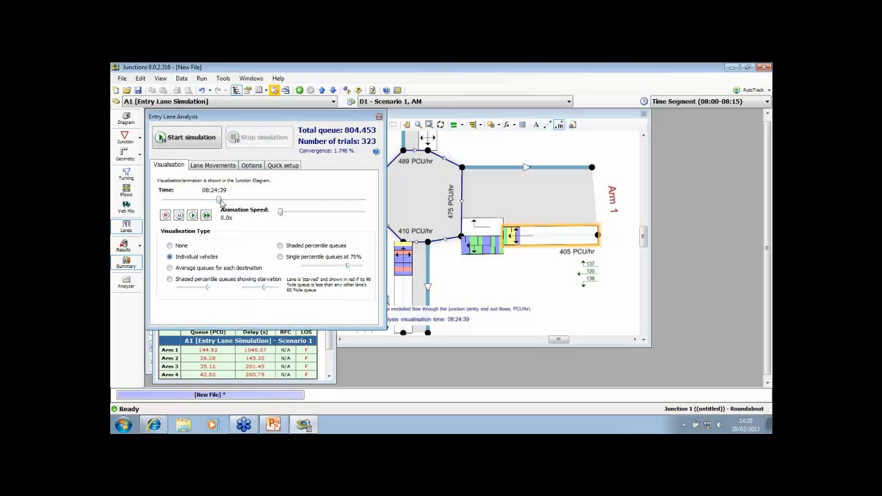
left_click_drag(220, 201, 254, 202)
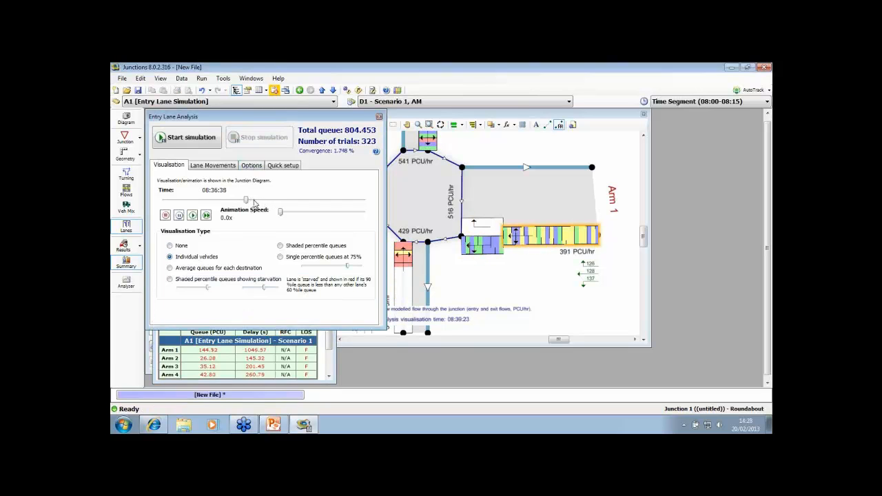
Review the Arm Results data grid for all four arms and close it
left_click(126, 246)
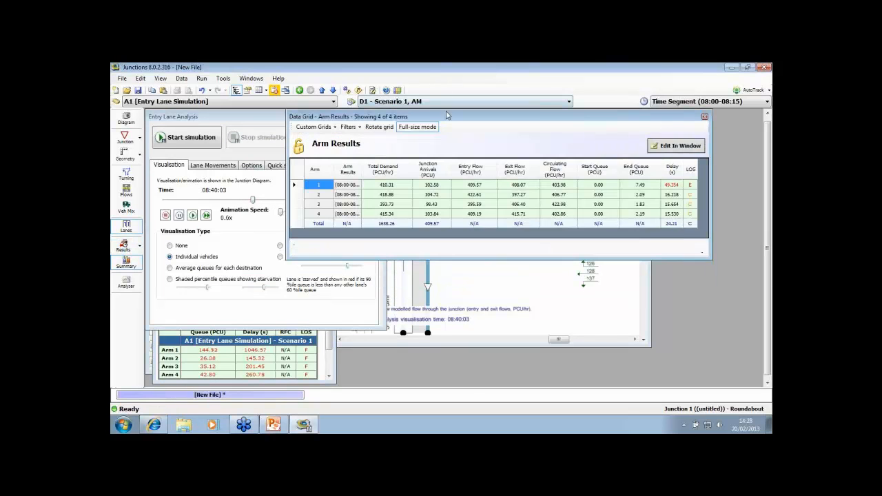
left_click_drag(447, 115, 368, 120)
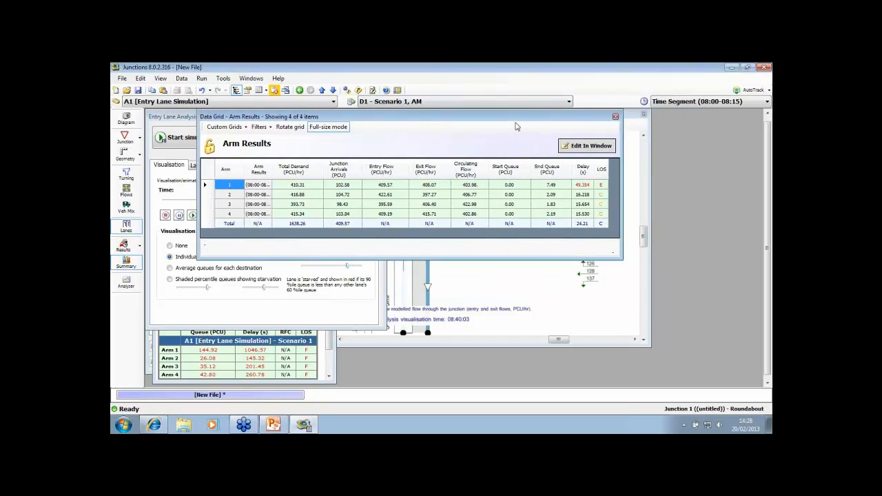
left_click(616, 117)
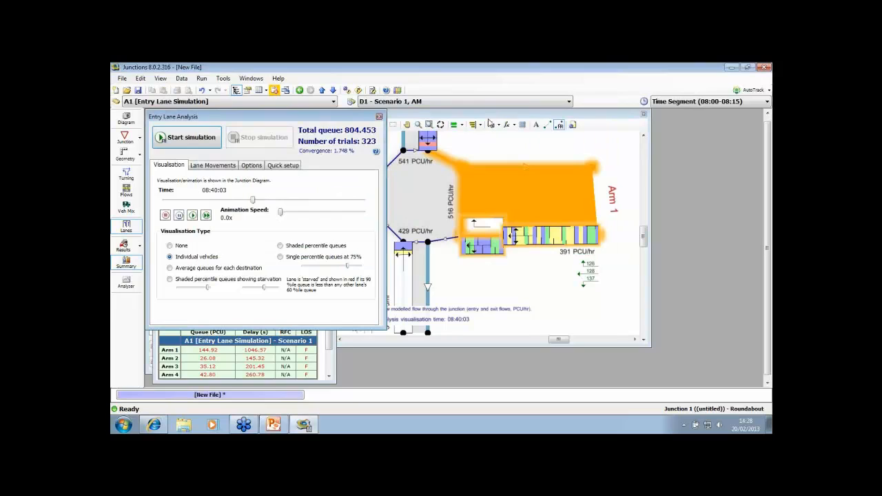
Advance the visualisation time to 08:50:10 and examine the individual vehicle queues in Arm 1's two lane levels
left_click(492, 116)
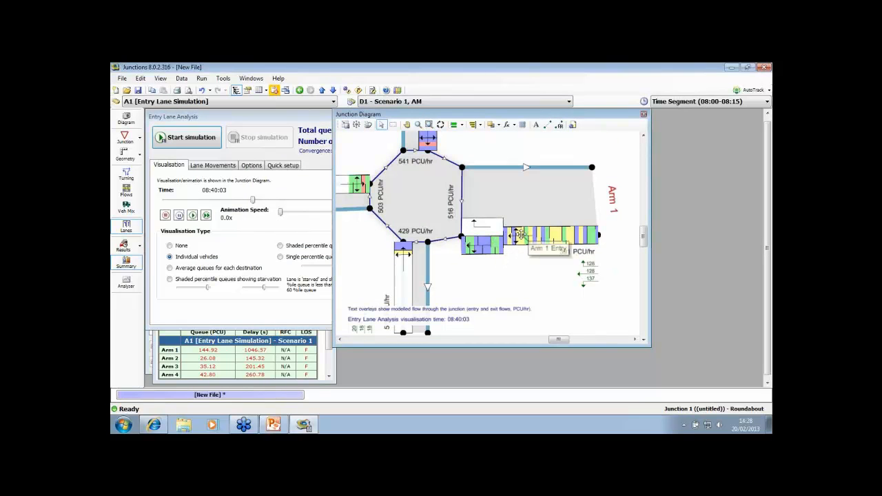
left_click_drag(253, 201, 275, 200)
left_click(504, 209)
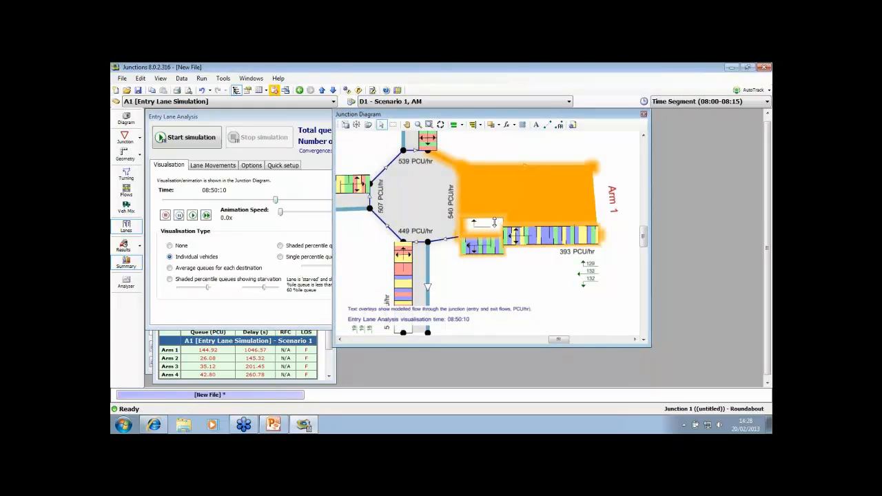
right_click(495, 225)
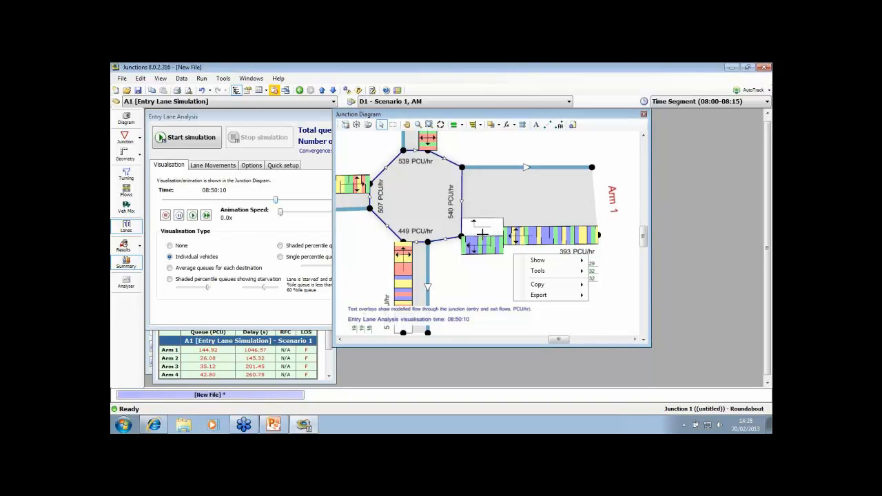
right_click(485, 261)
left_click(476, 262)
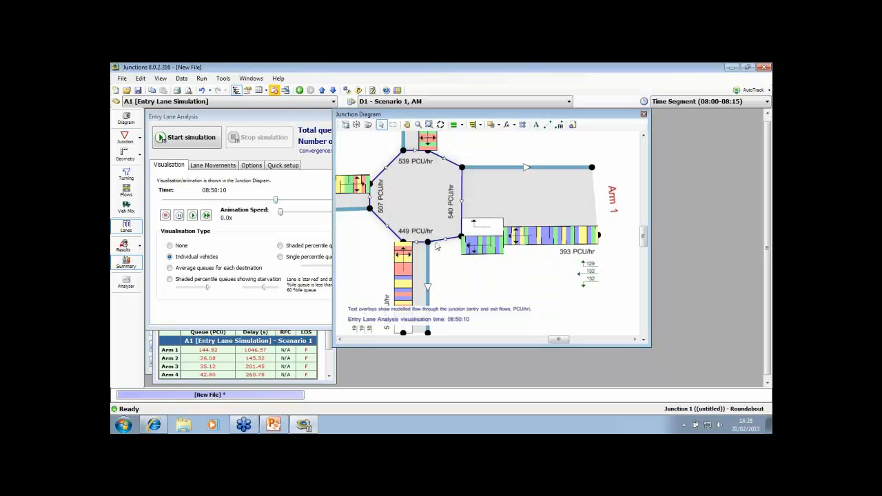
Open the file "ppt background example" from the GB folder on the desktop and dismiss the version notice
left_click(129, 94)
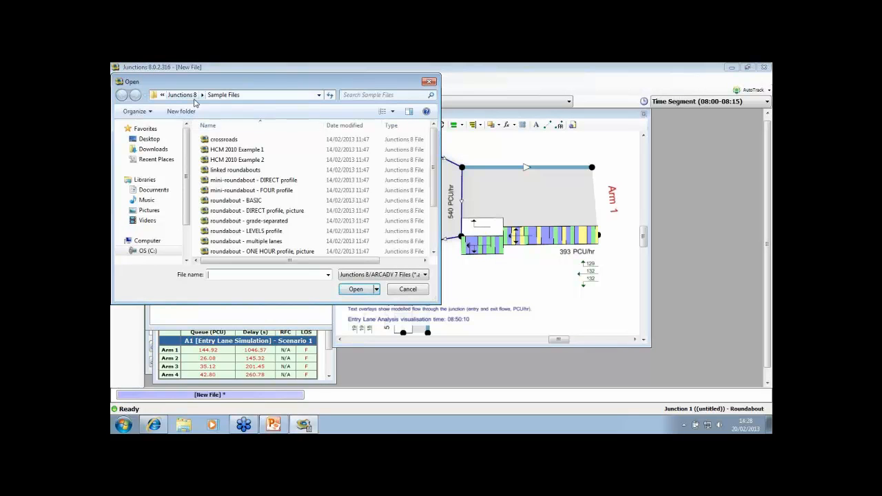
left_click(147, 139)
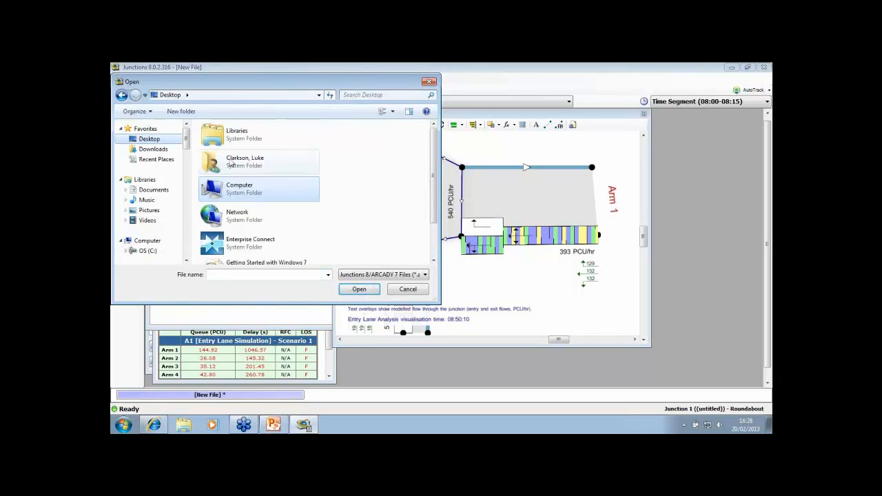
scroll(273, 207, "down", 1)
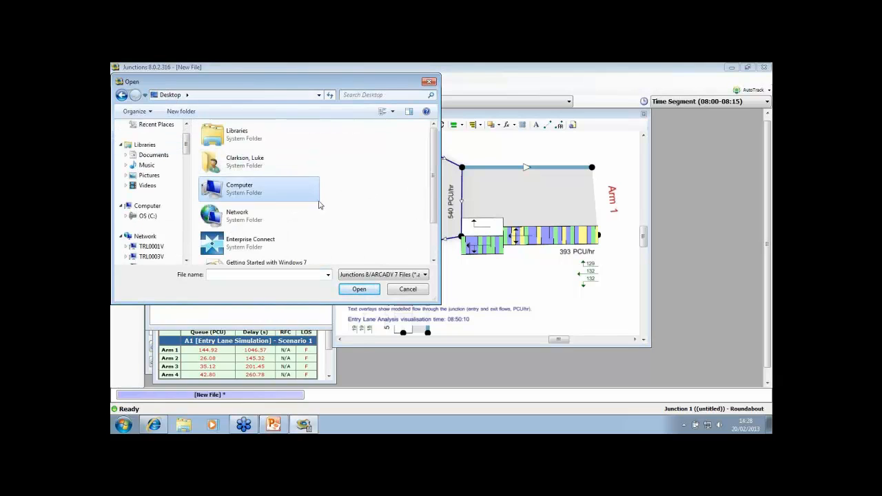
scroll(289, 221, "down", 2)
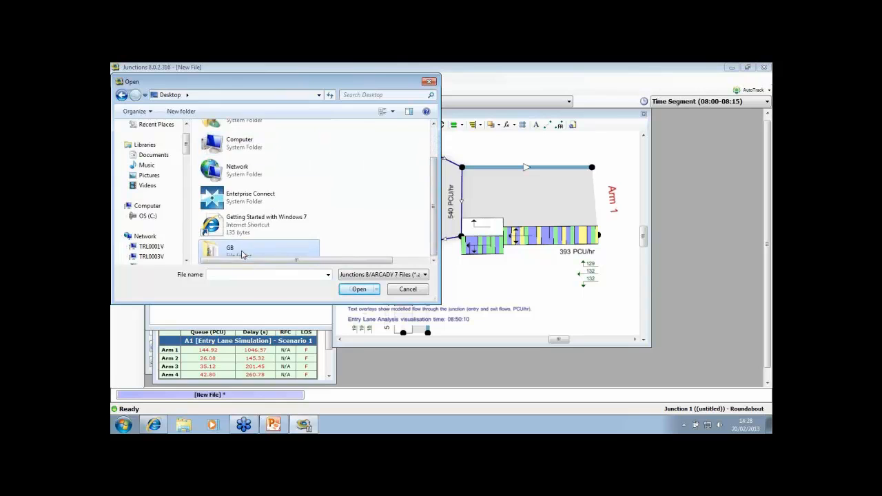
double_click(234, 250)
double_click(243, 160)
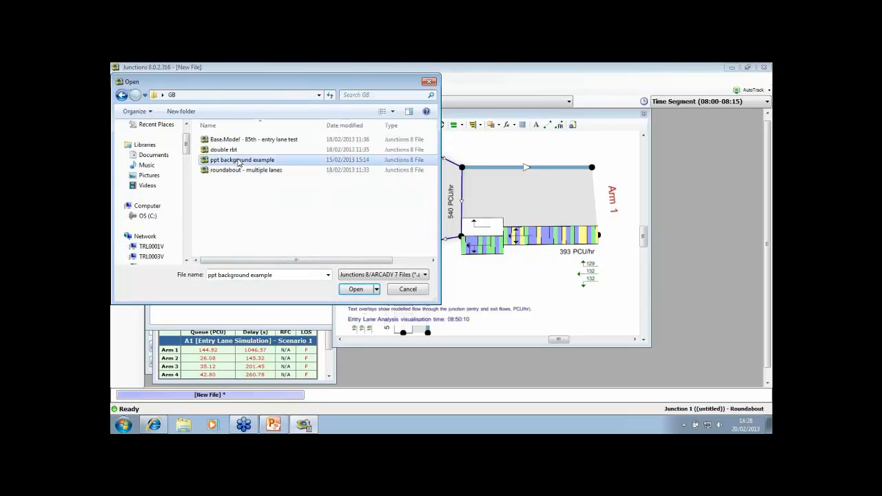
left_click(435, 261)
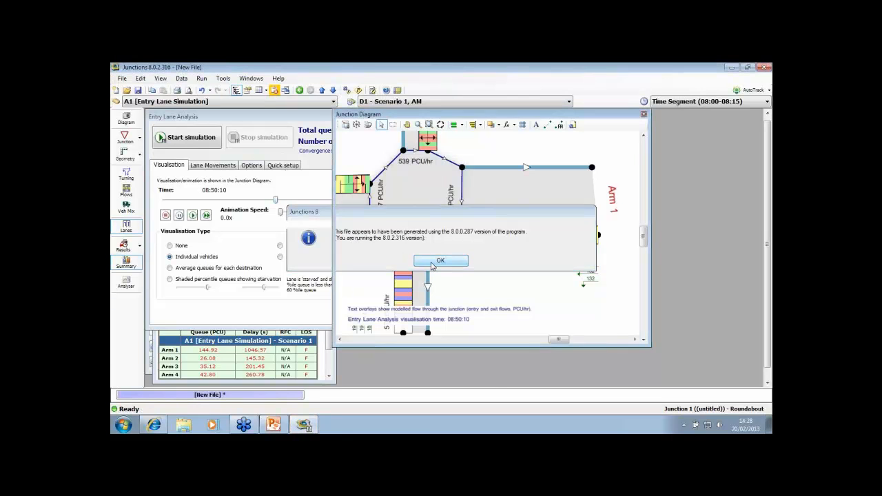
Show the junction diagram and reduce the opacity of its background image a.png to fade it behind the lanes
left_click(125, 123)
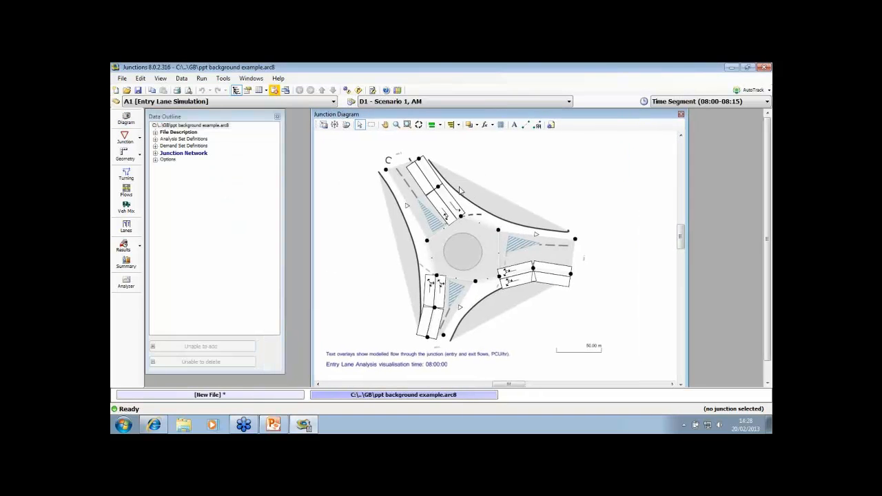
left_click(537, 125)
left_click(180, 148)
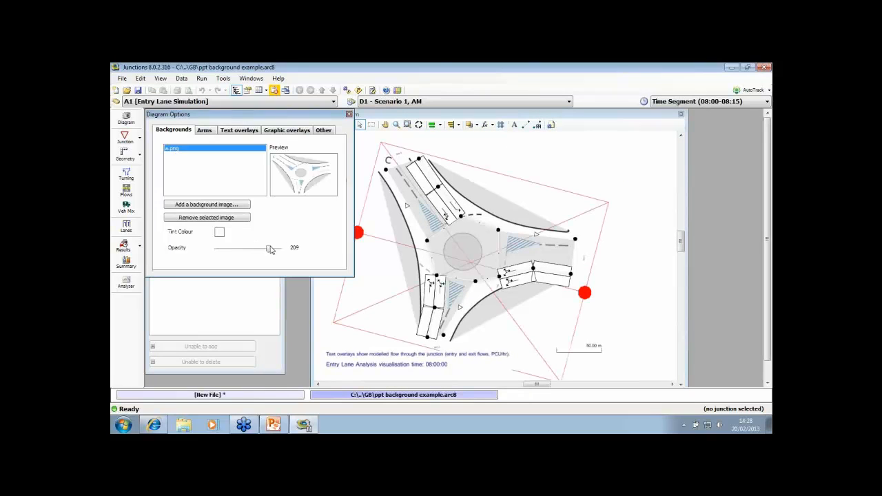
left_click_drag(269, 252, 240, 254)
left_click(349, 114)
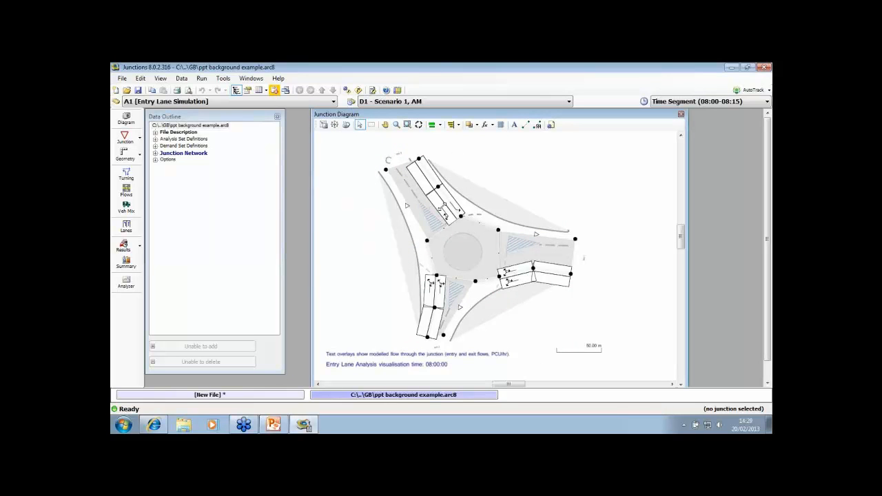
Run the entry lane simulation for this junction, check the summary results for the arms, and stop the simulation
left_click(126, 226)
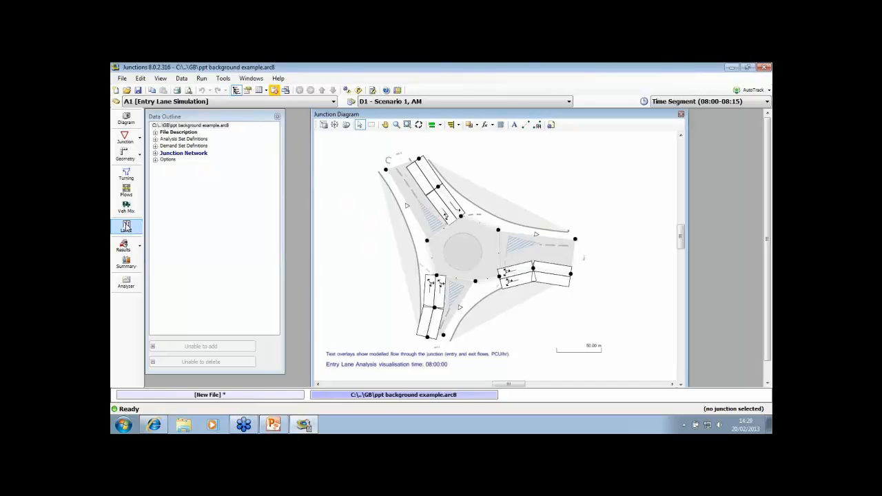
left_click(183, 139)
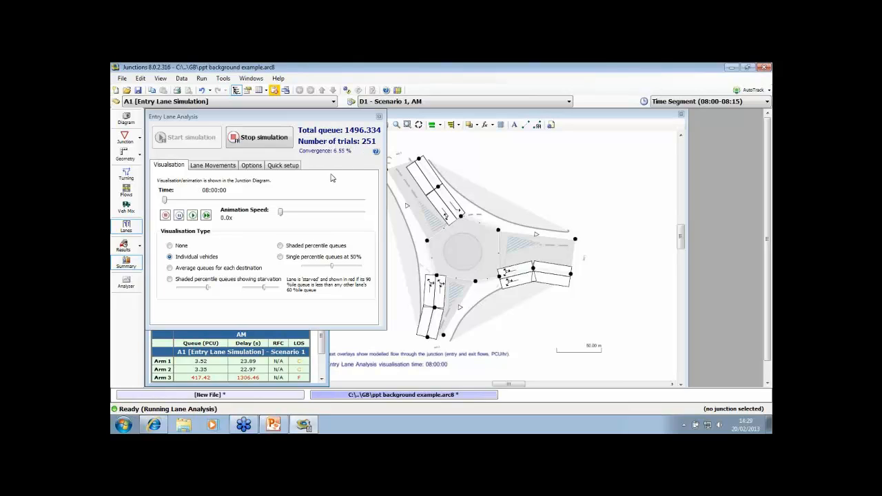
left_click(320, 347)
left_click_drag(320, 346, 320, 349)
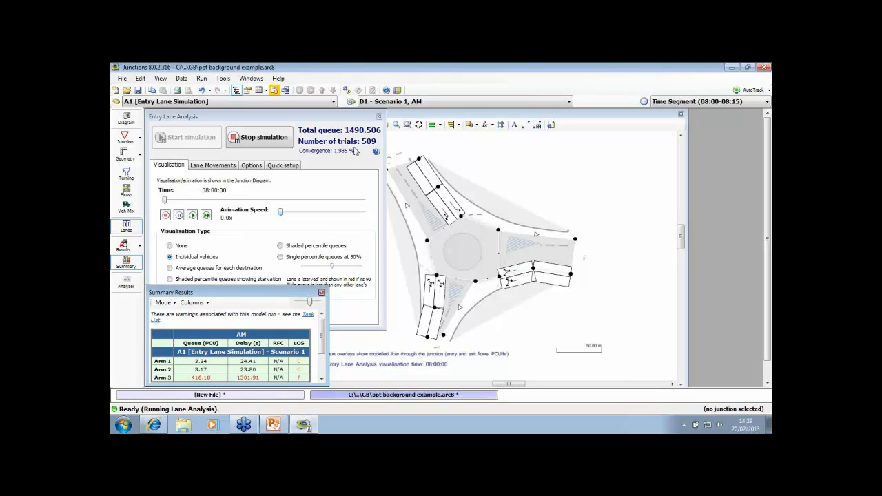
left_click(271, 142)
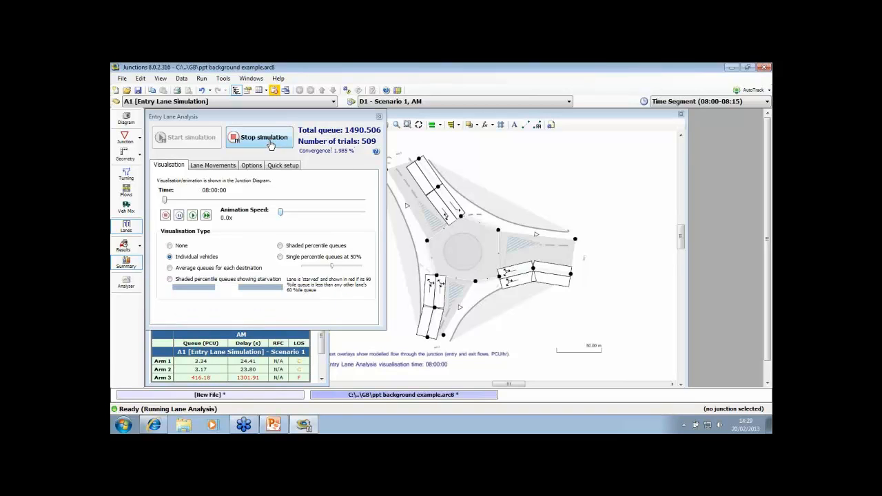
left_click(270, 142)
left_click(324, 342)
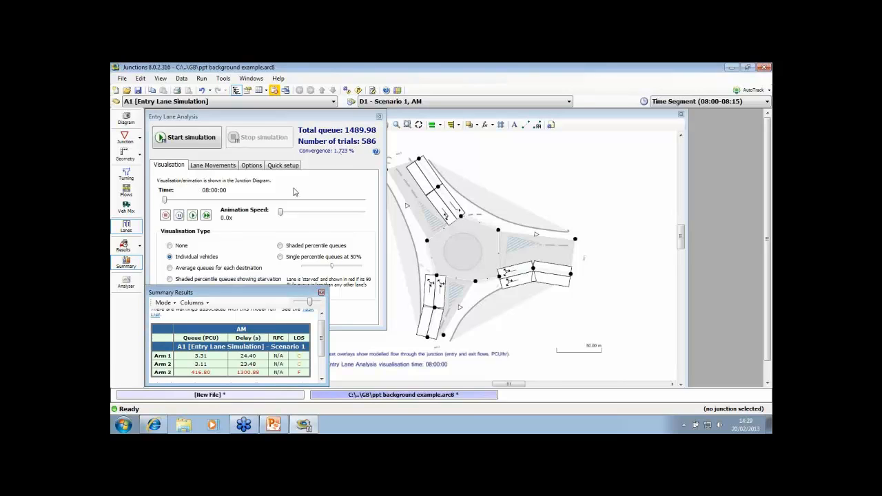
Advance the visualisation time to 08:42:15 and examine the individual vehicle queues on the arms over the background image
left_click_drag(165, 200, 259, 201)
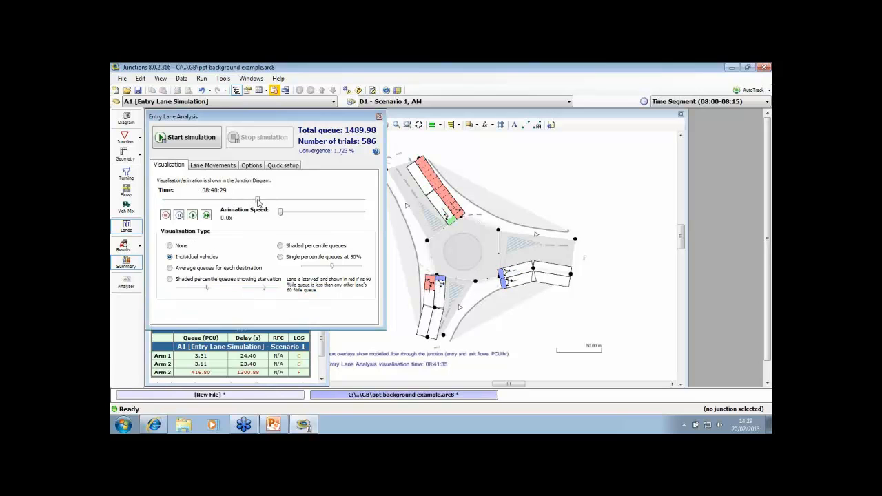
left_click(497, 190)
scroll(485, 190, "up", 4)
left_click_drag(414, 146, 431, 171)
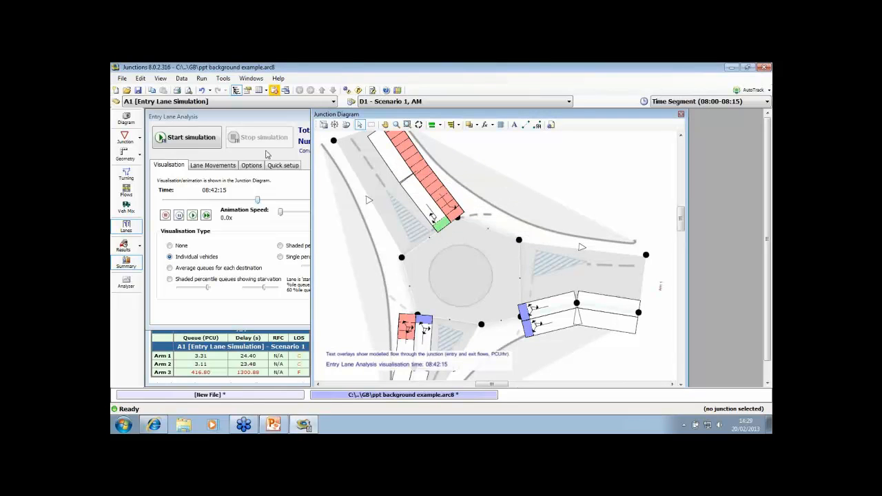
scroll(505, 174, "down", 3)
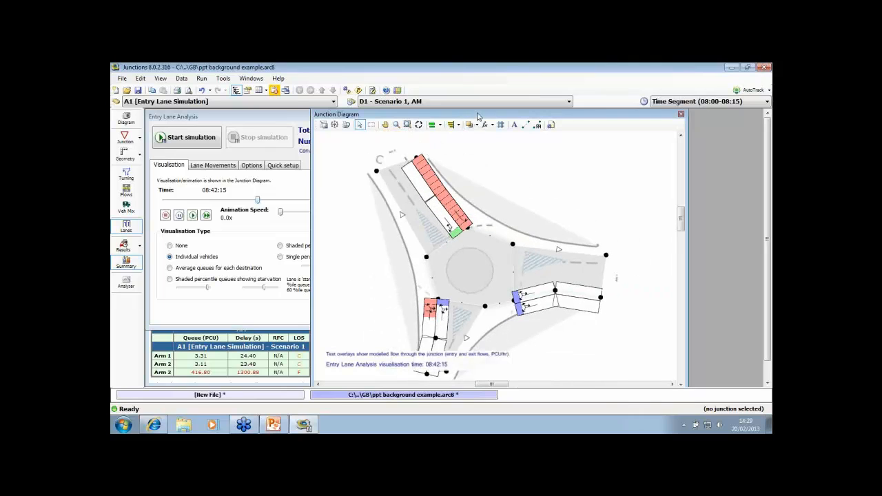
left_click_drag(477, 115, 482, 116)
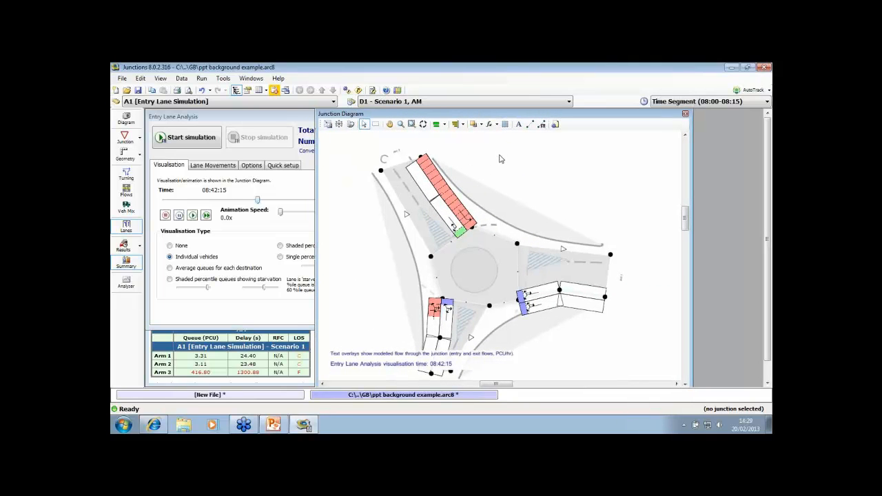